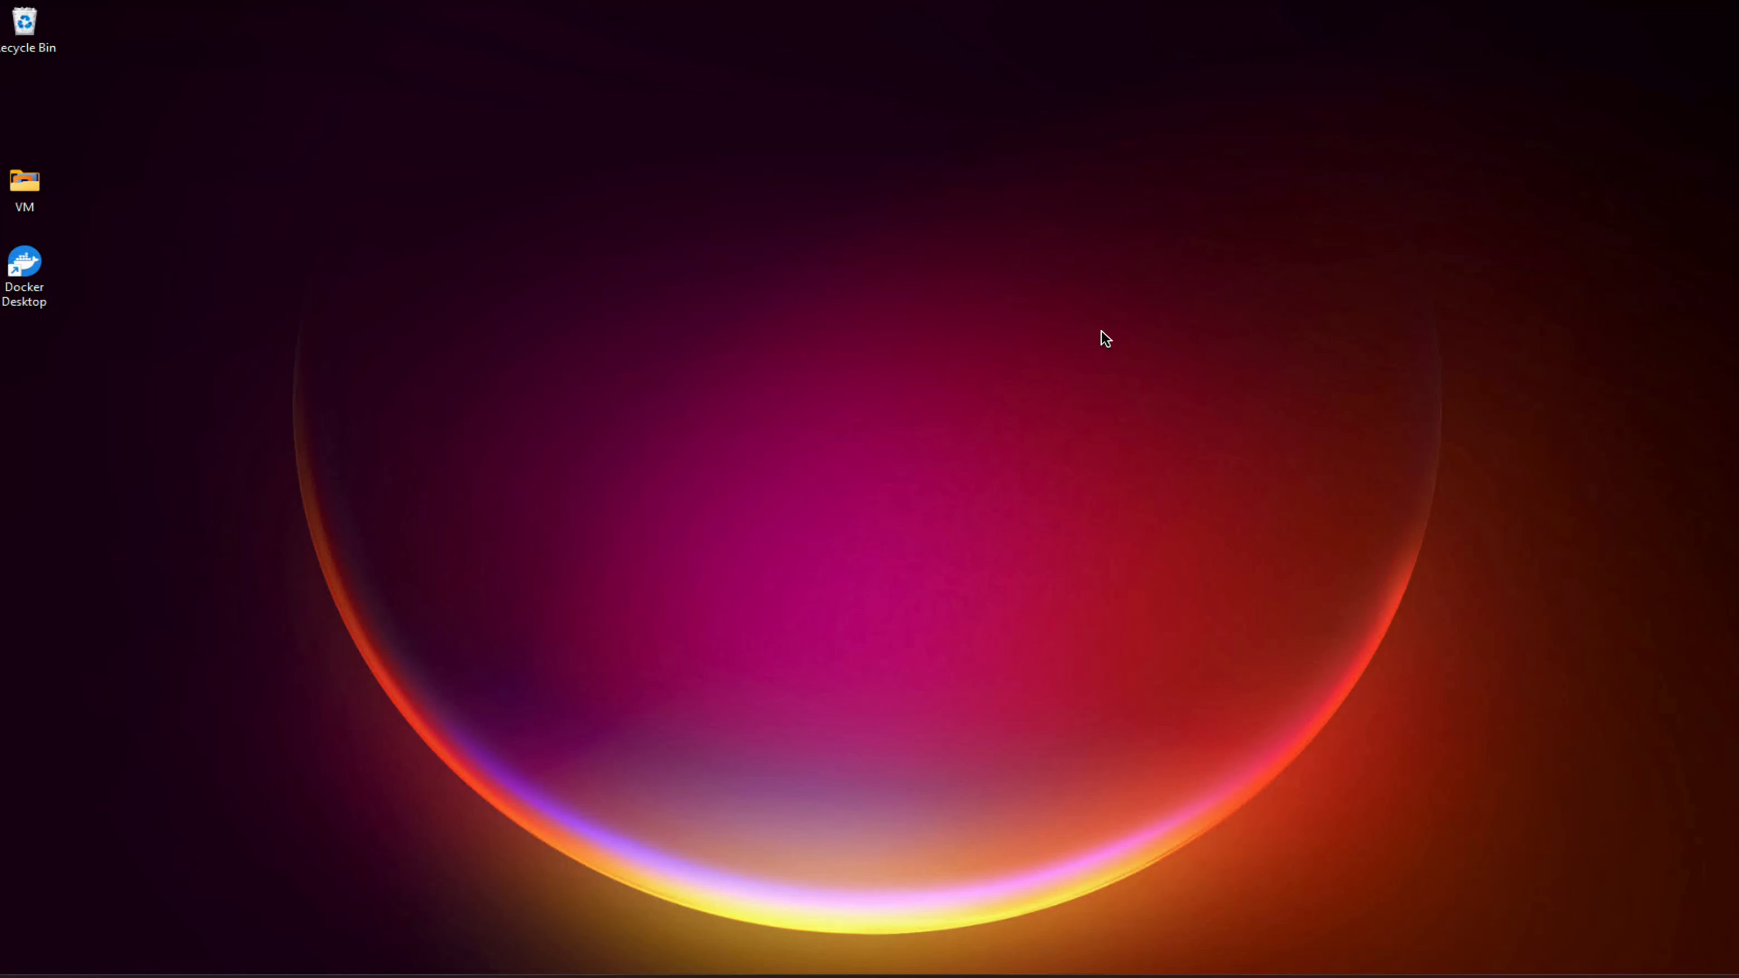
# Bring the Firefox window with the VMware homepage to the front
pyautogui.click(1005, 977)
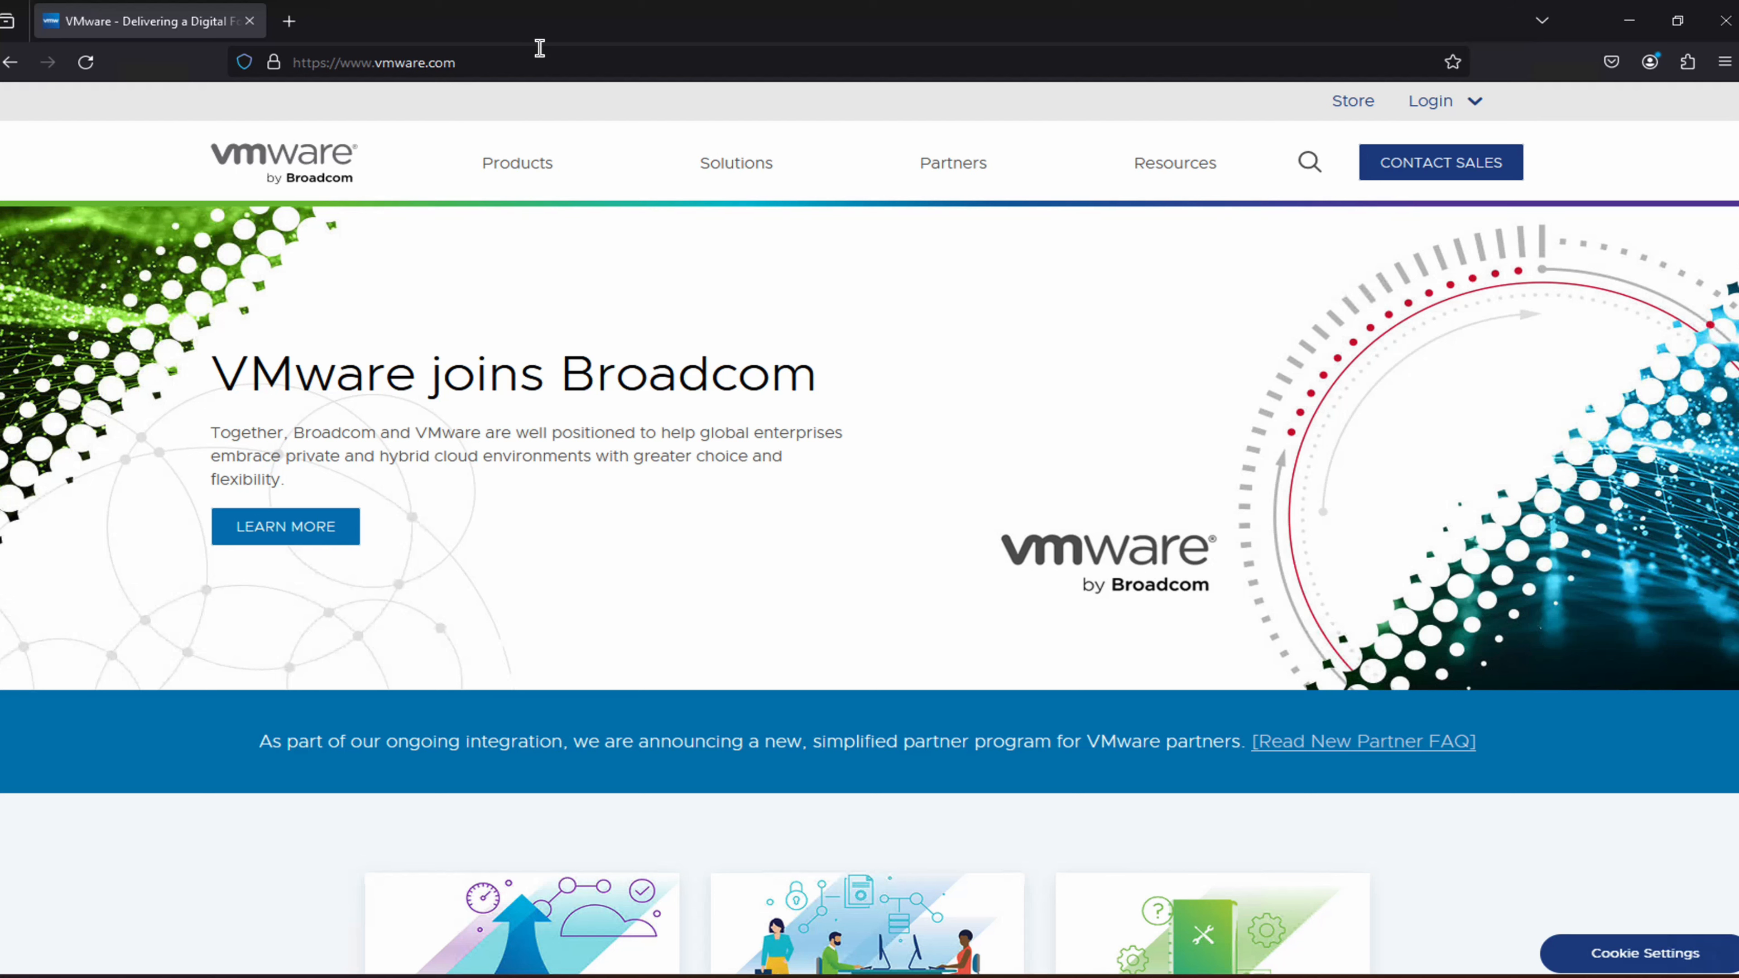
# Go to the Workstation Pro product page from the Products menu and find the Try Workstation 17 Pro offer
pyautogui.click(517, 168)
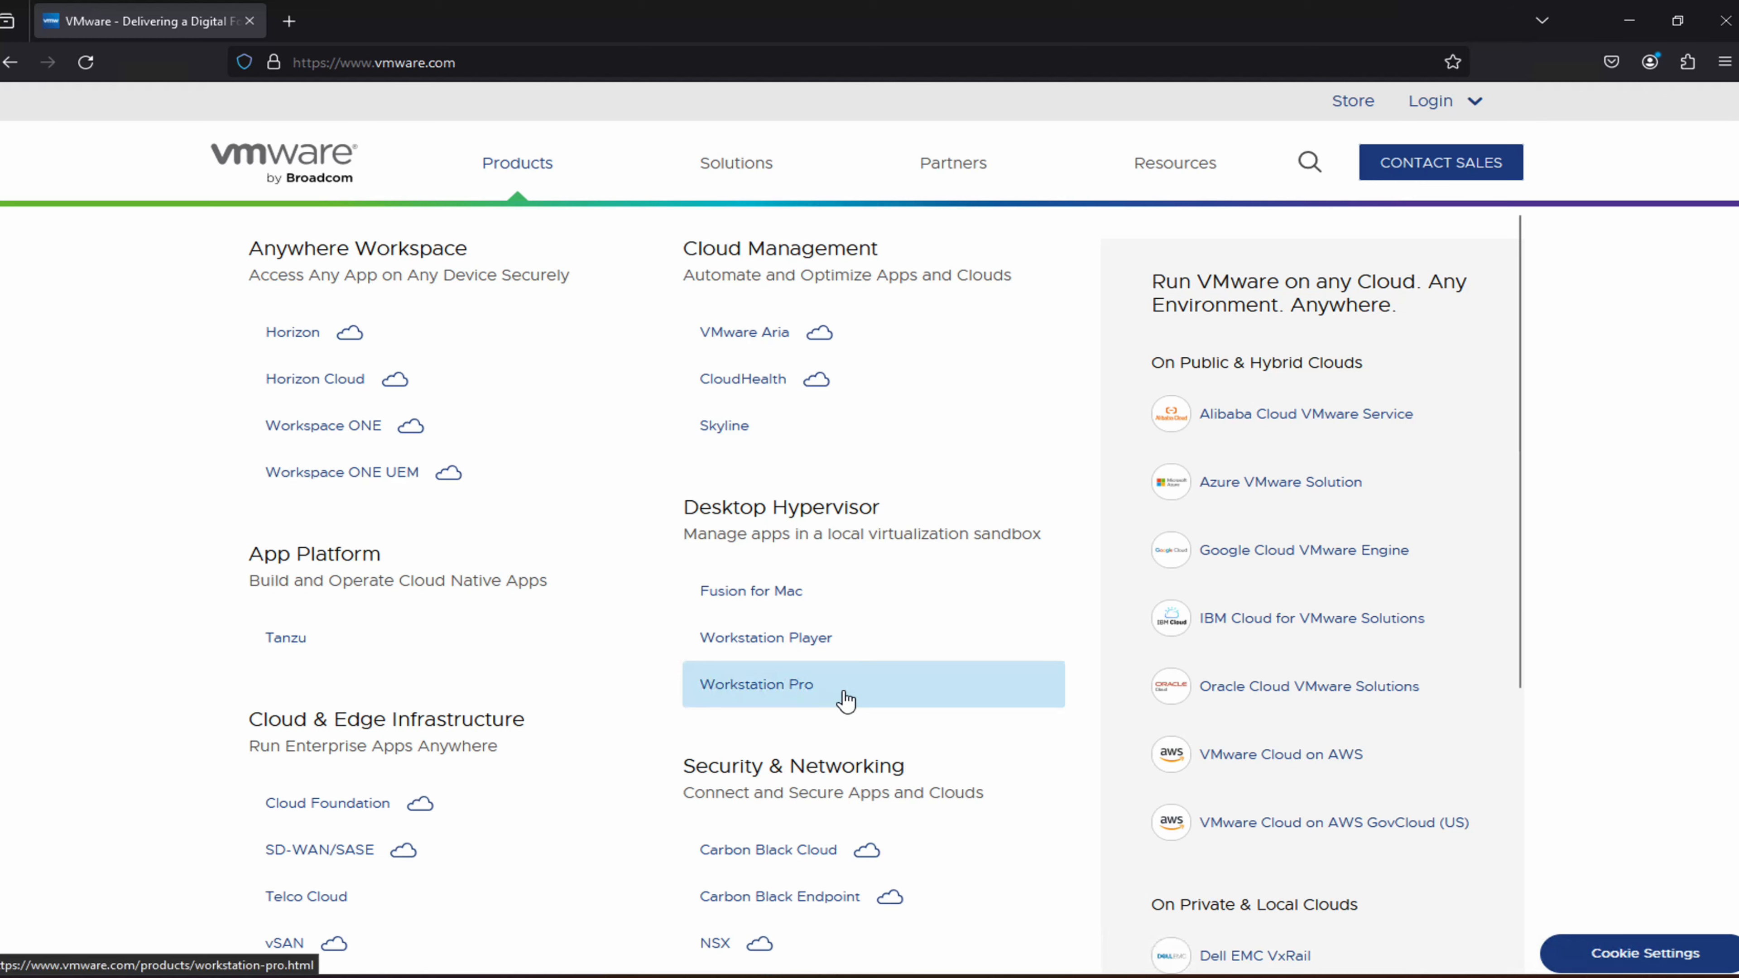
pyautogui.click(855, 700)
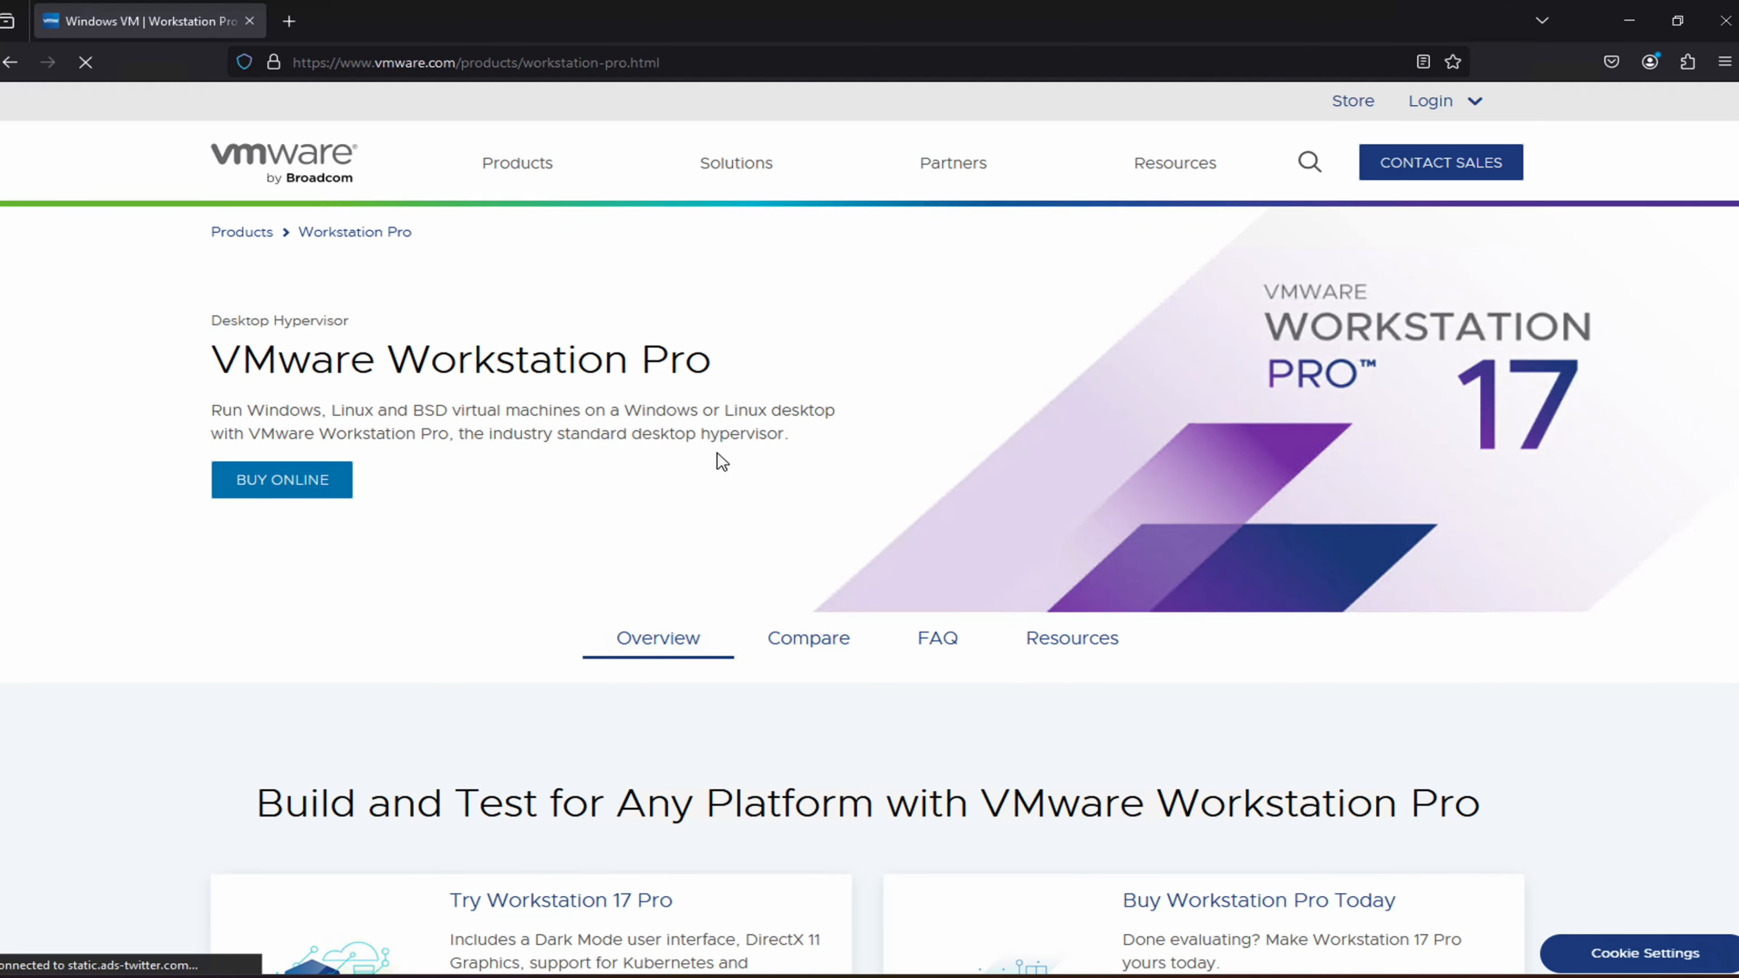
pyautogui.scroll(-10, 722, 462)
pyautogui.scroll(7, 560, 662)
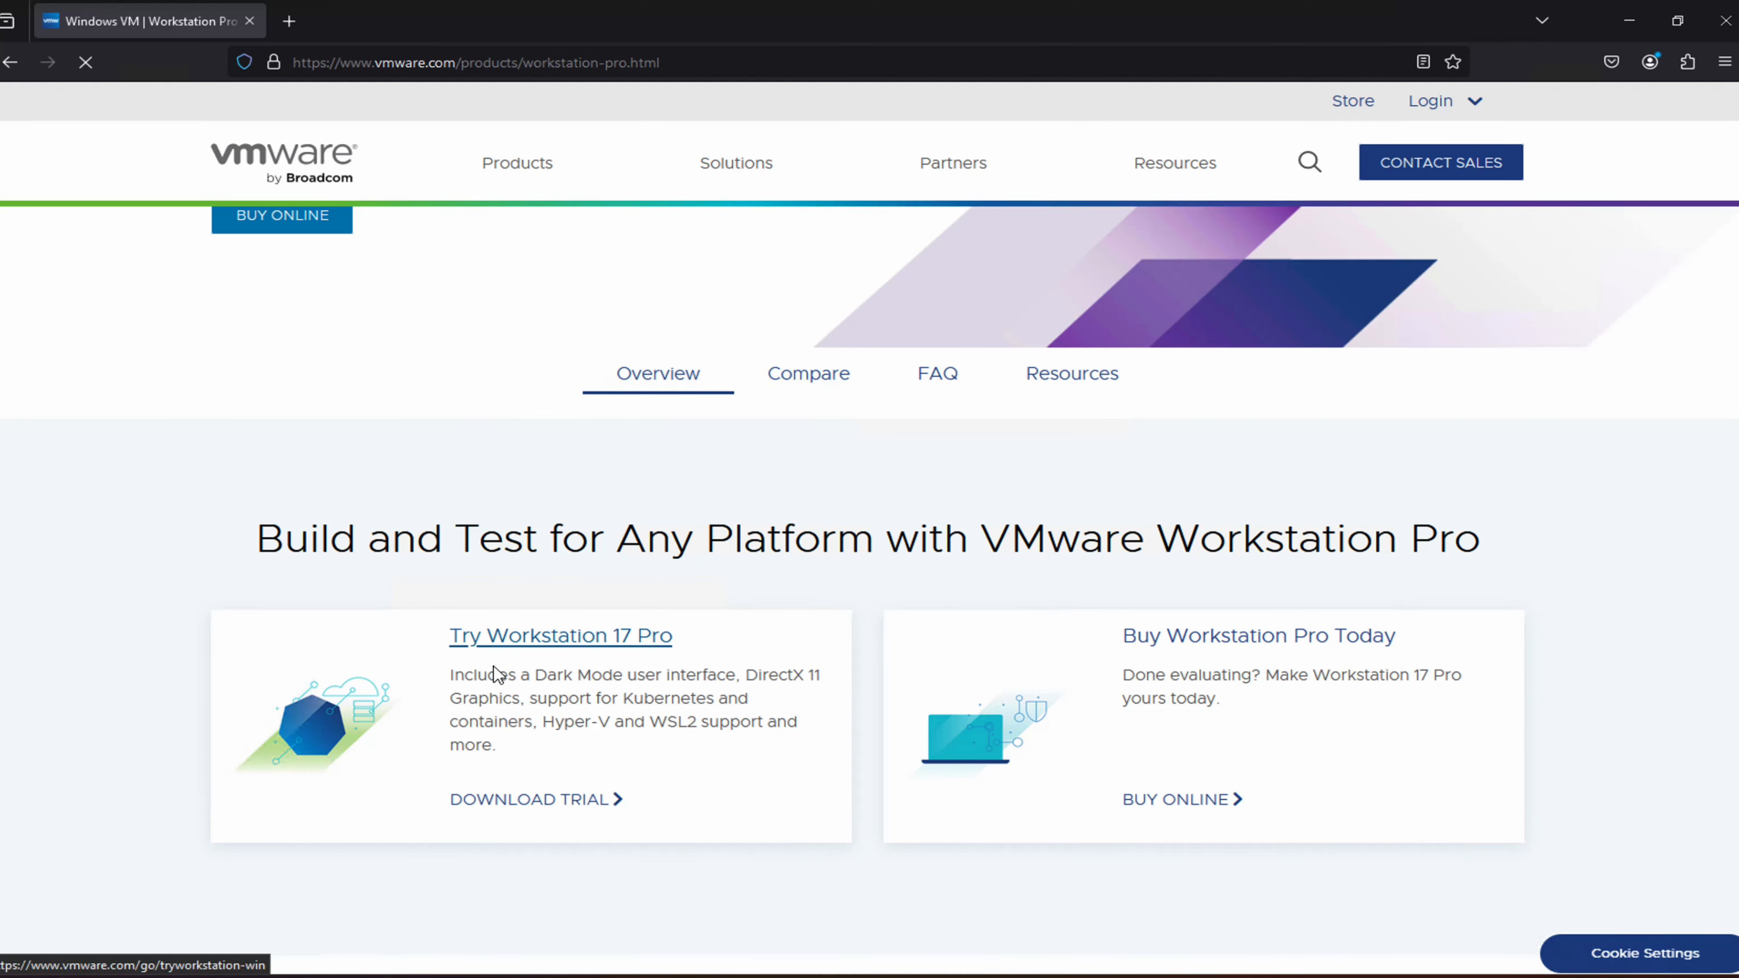
# Download the 594 MB Workstation 17 Pro for Windows trial installer and show it in Downloads
pyautogui.click(567, 805)
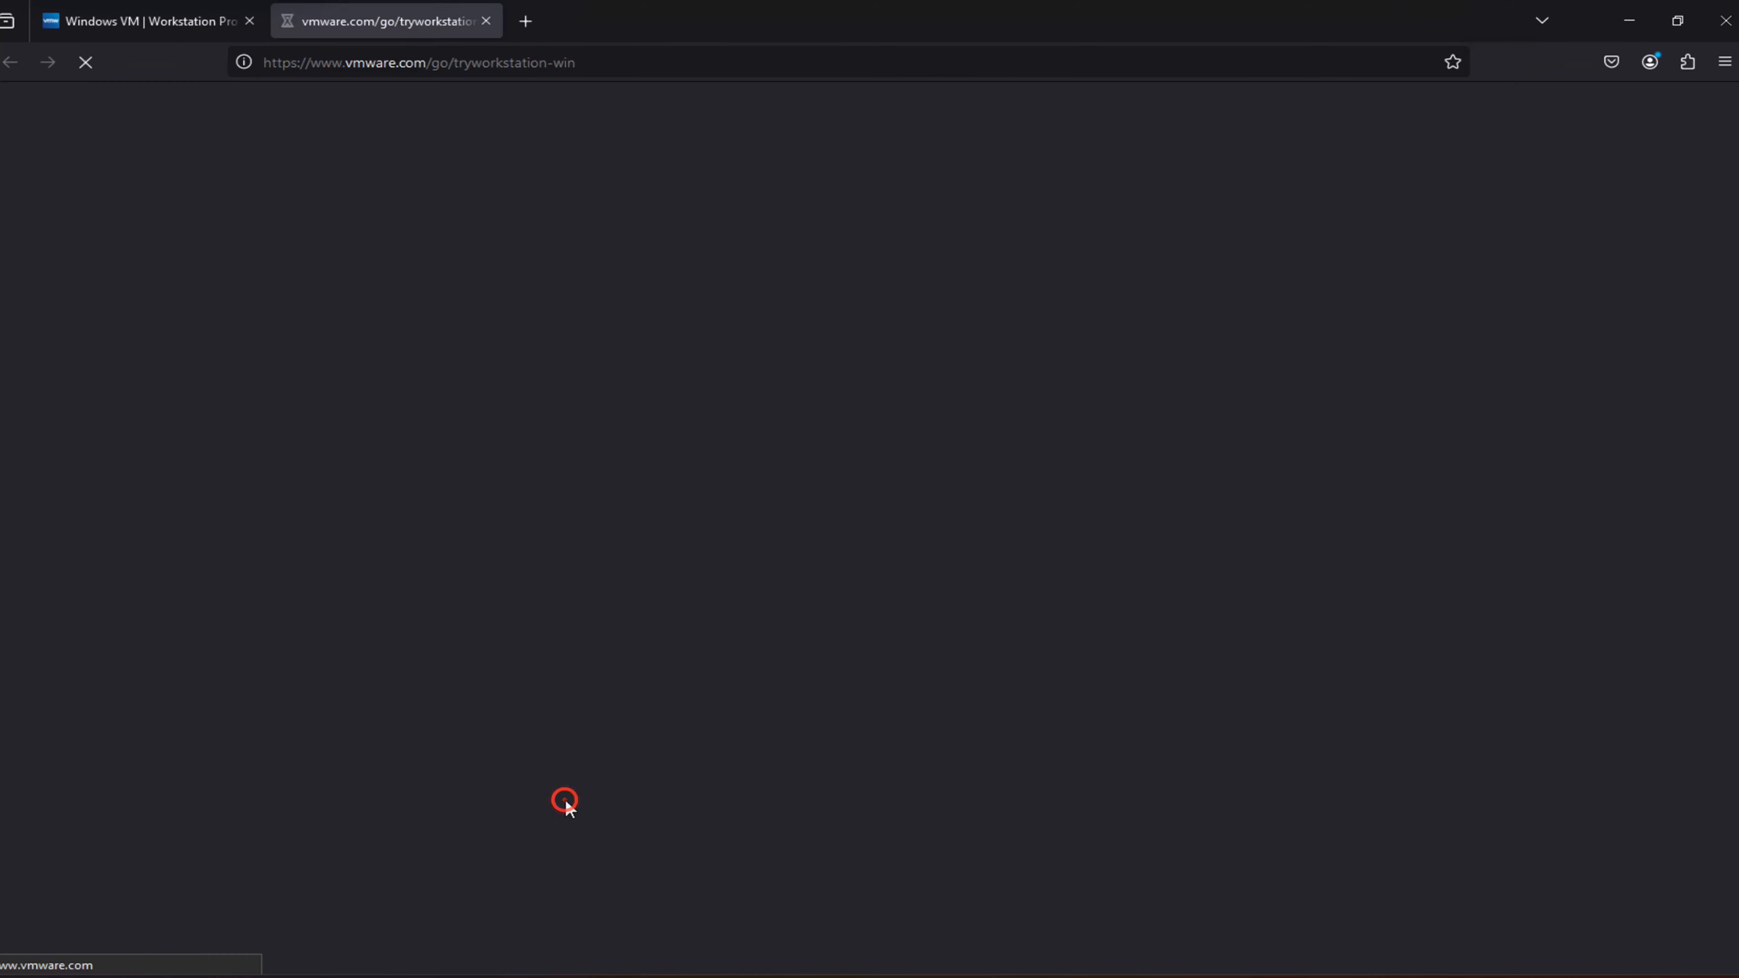
pyautogui.scroll(-6, 567, 374)
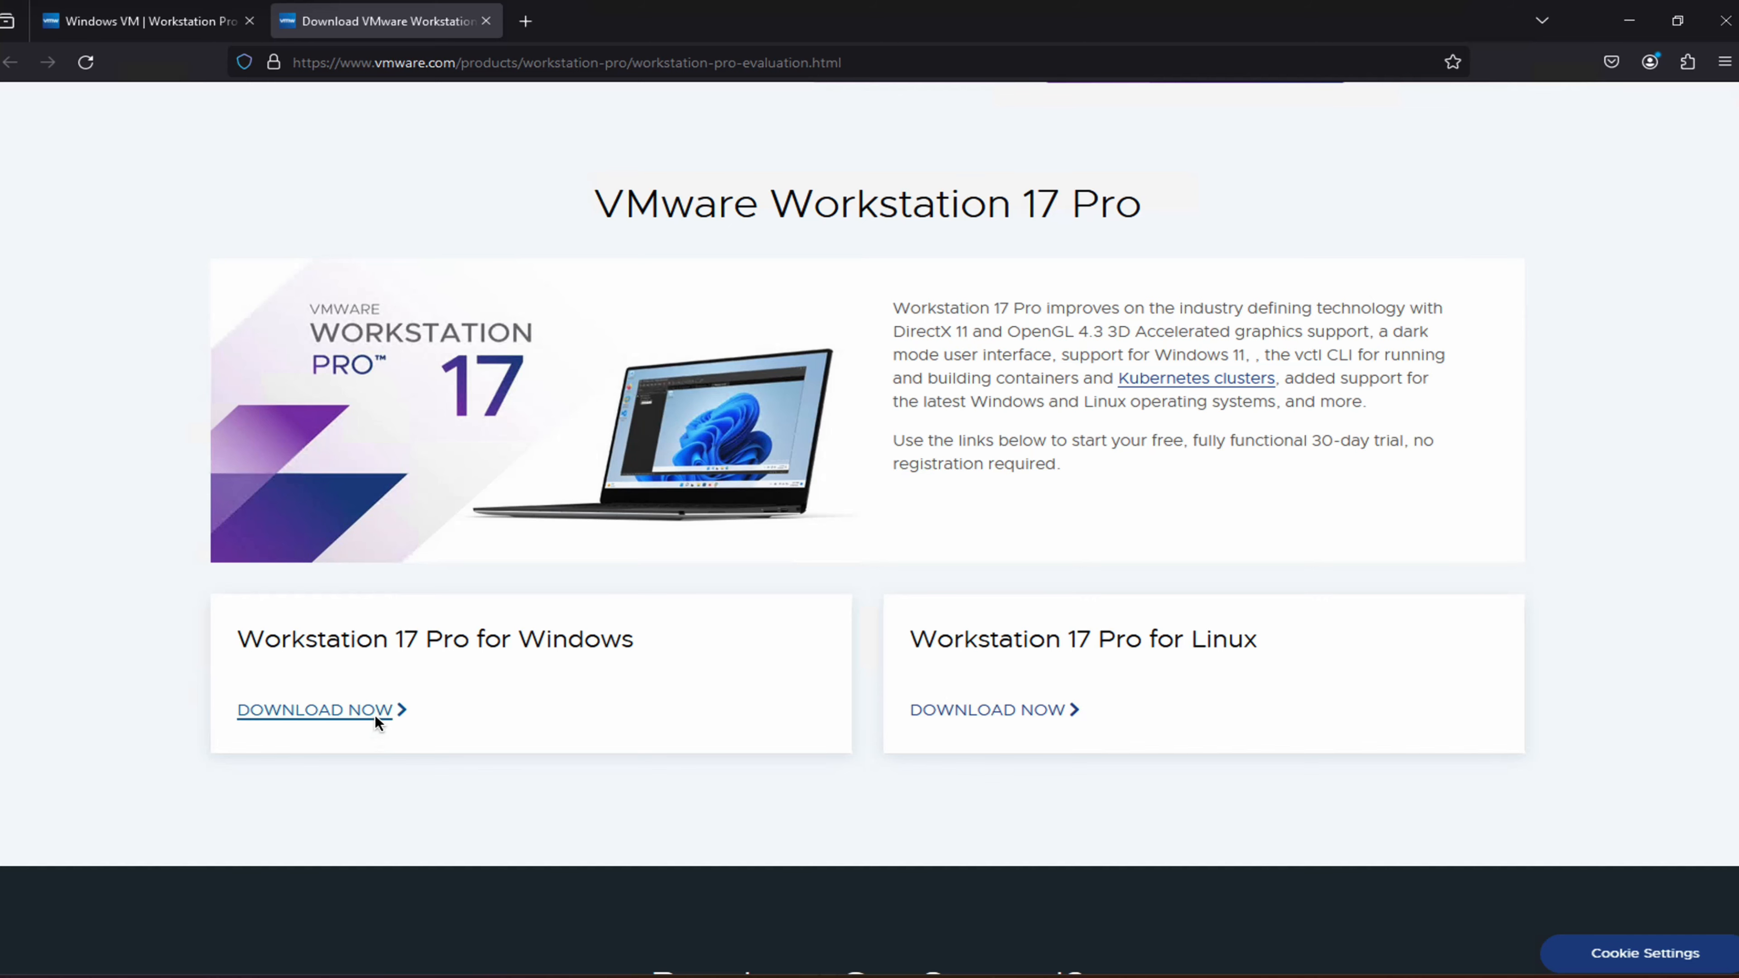
pyautogui.click(380, 712)
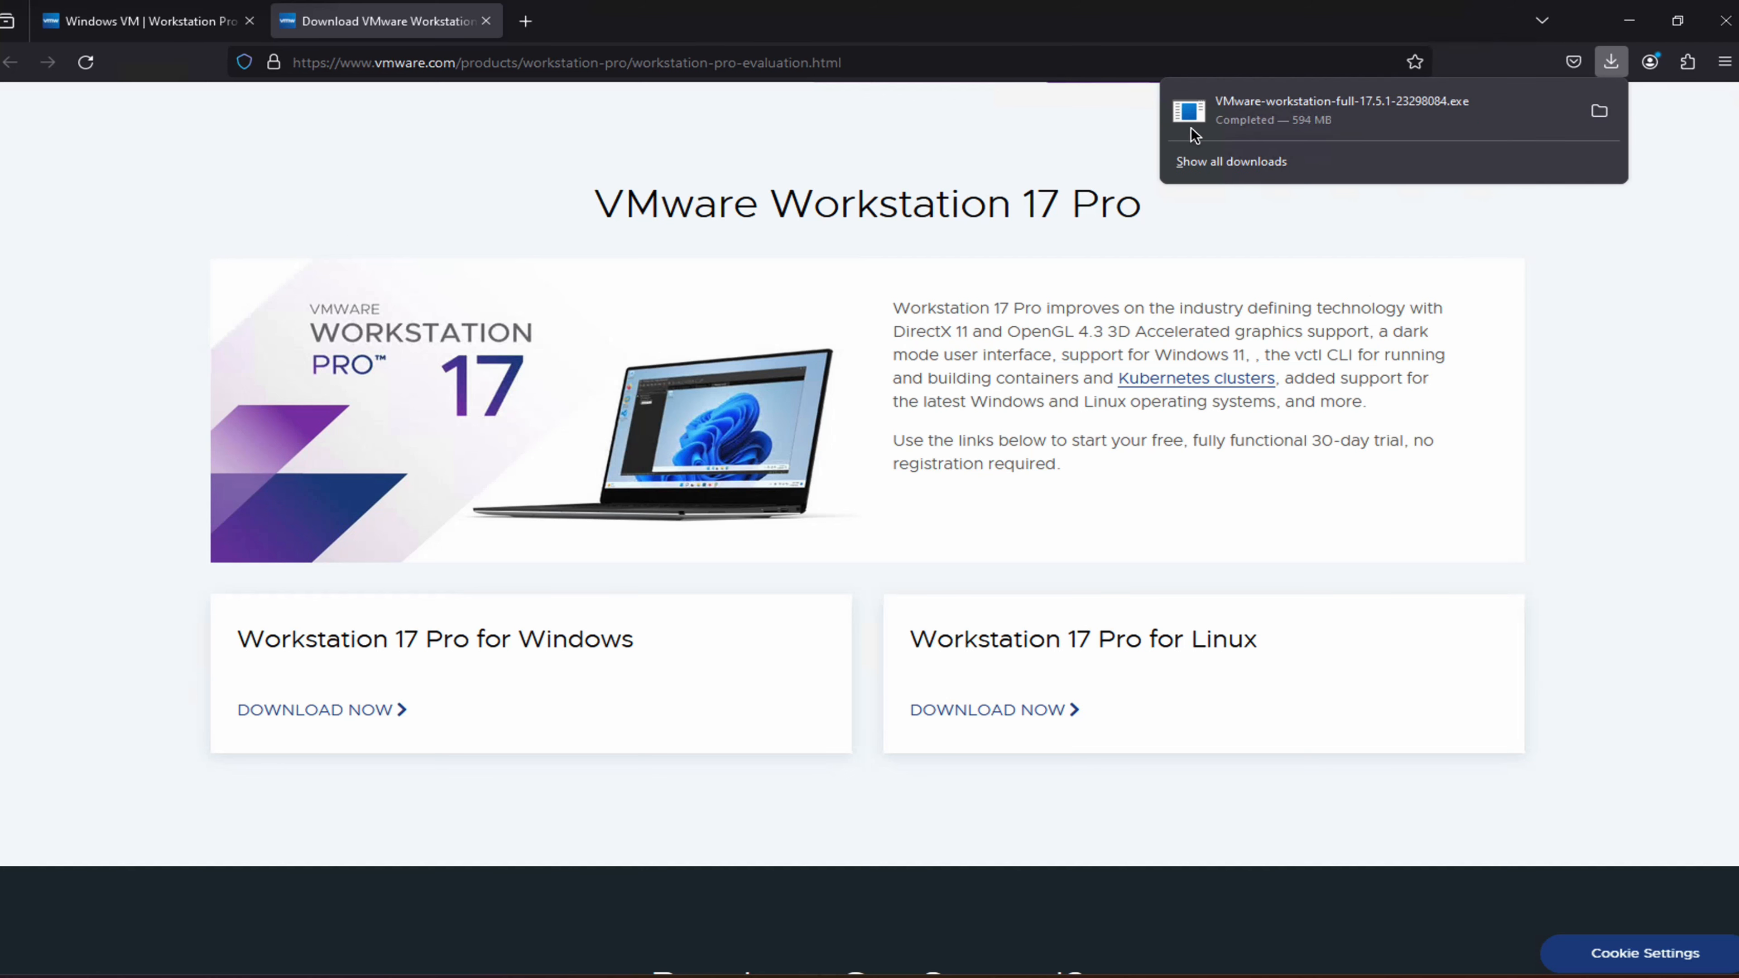
pyautogui.click(1598, 112)
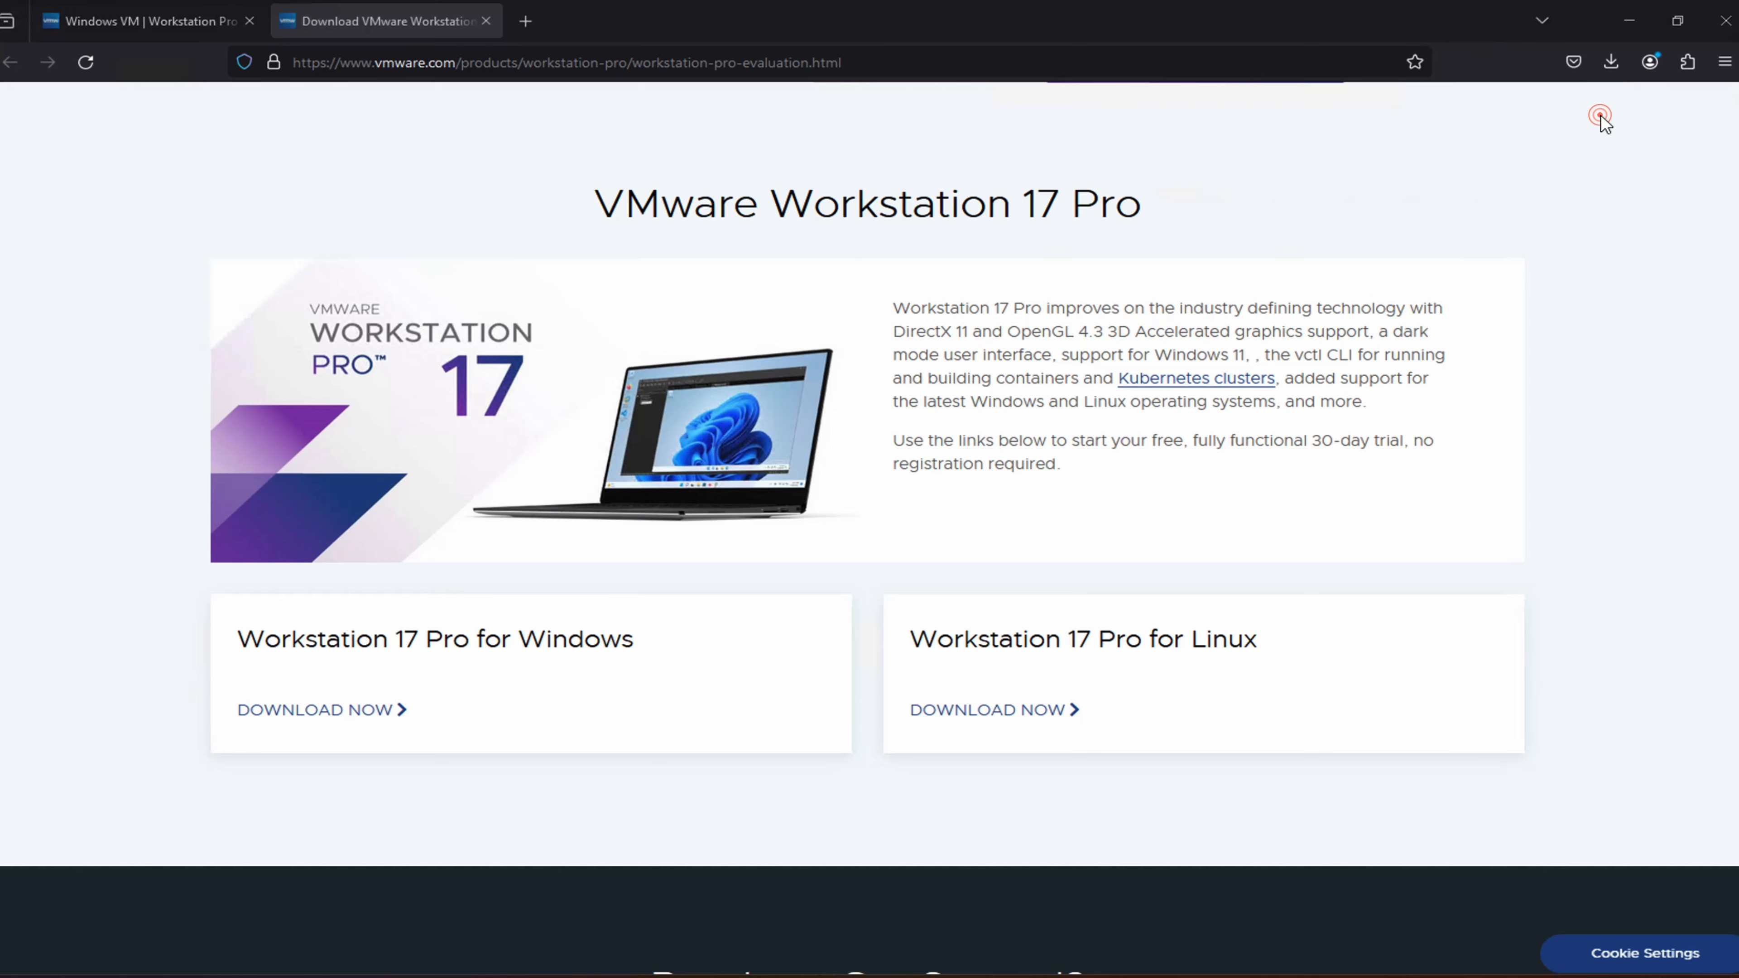
pyautogui.moveTo(780, 146); pyautogui.dragTo(720, 84)
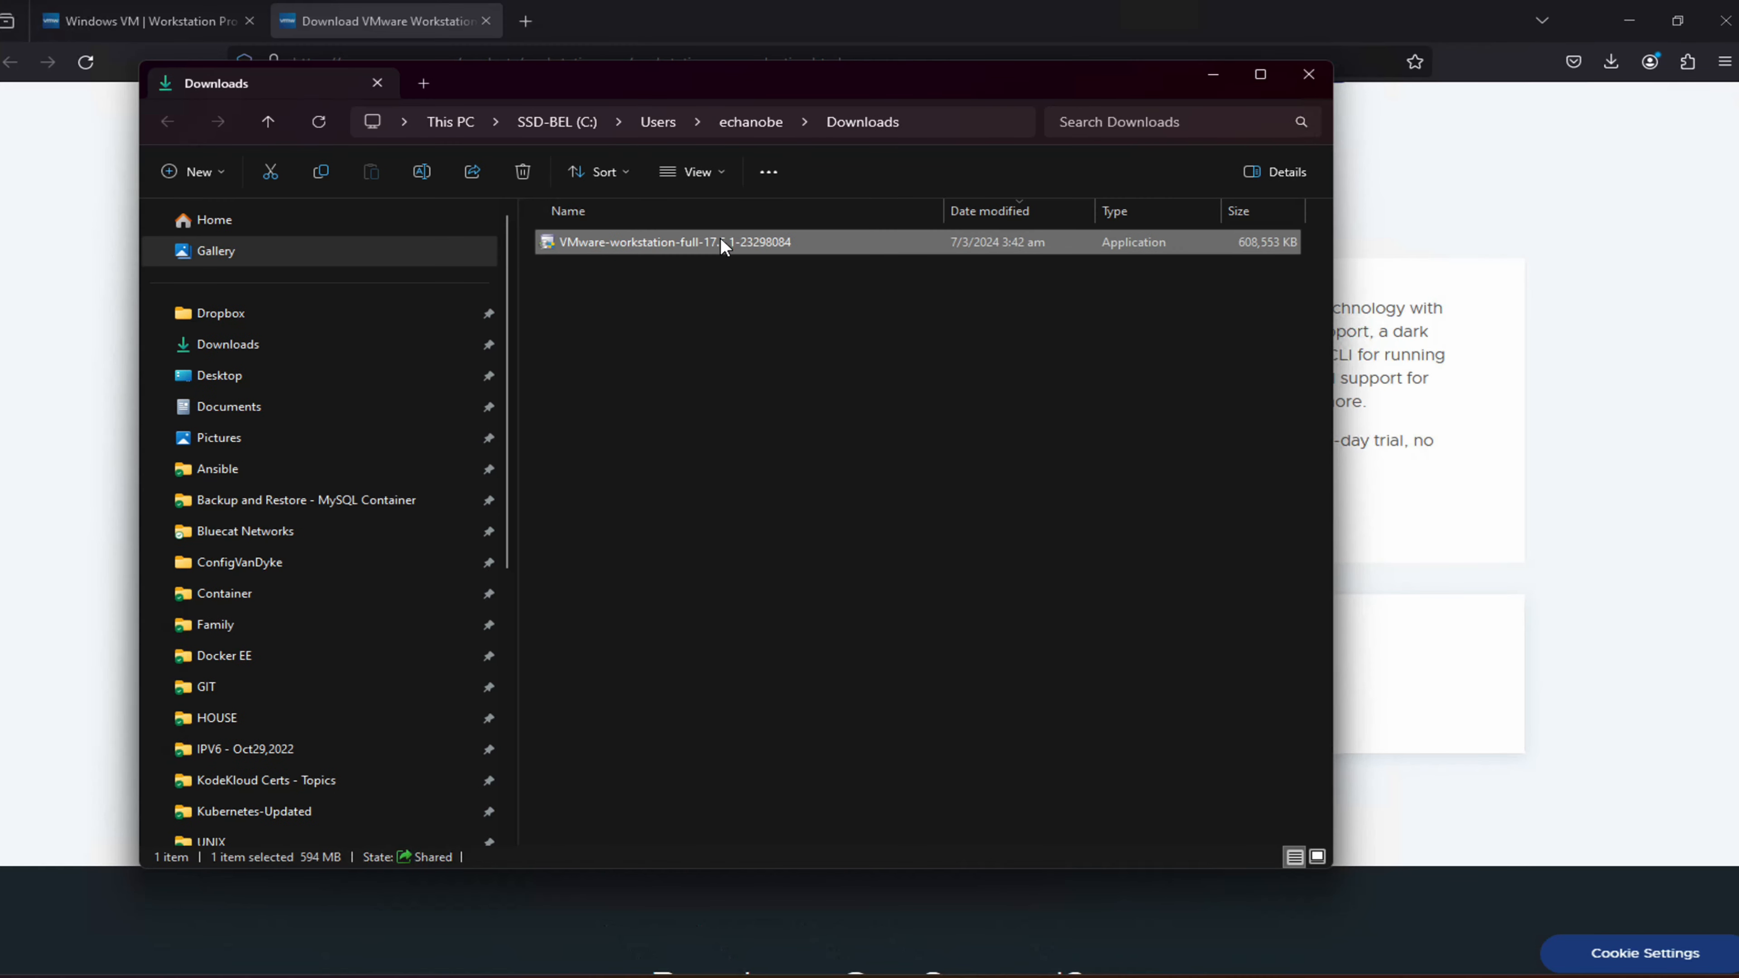
# Run the VMware installer with admin approval, then minimize Explorer and Firefox
pyautogui.doubleClick(821, 240)
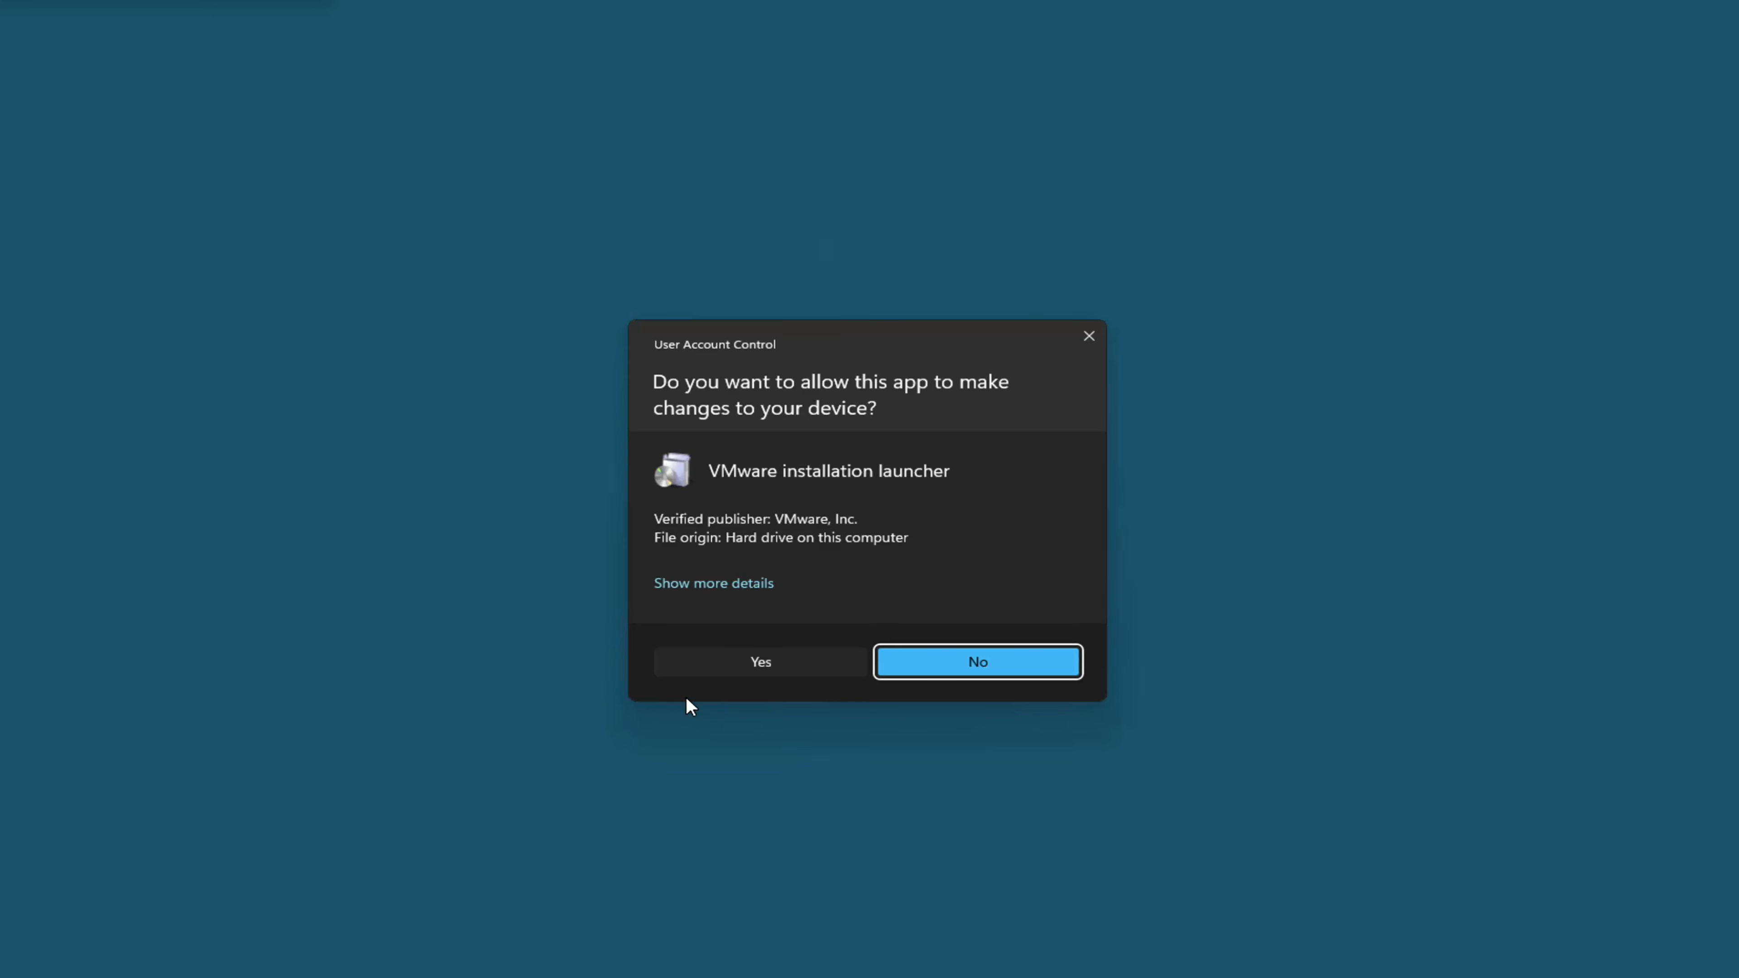
pyautogui.click(780, 659)
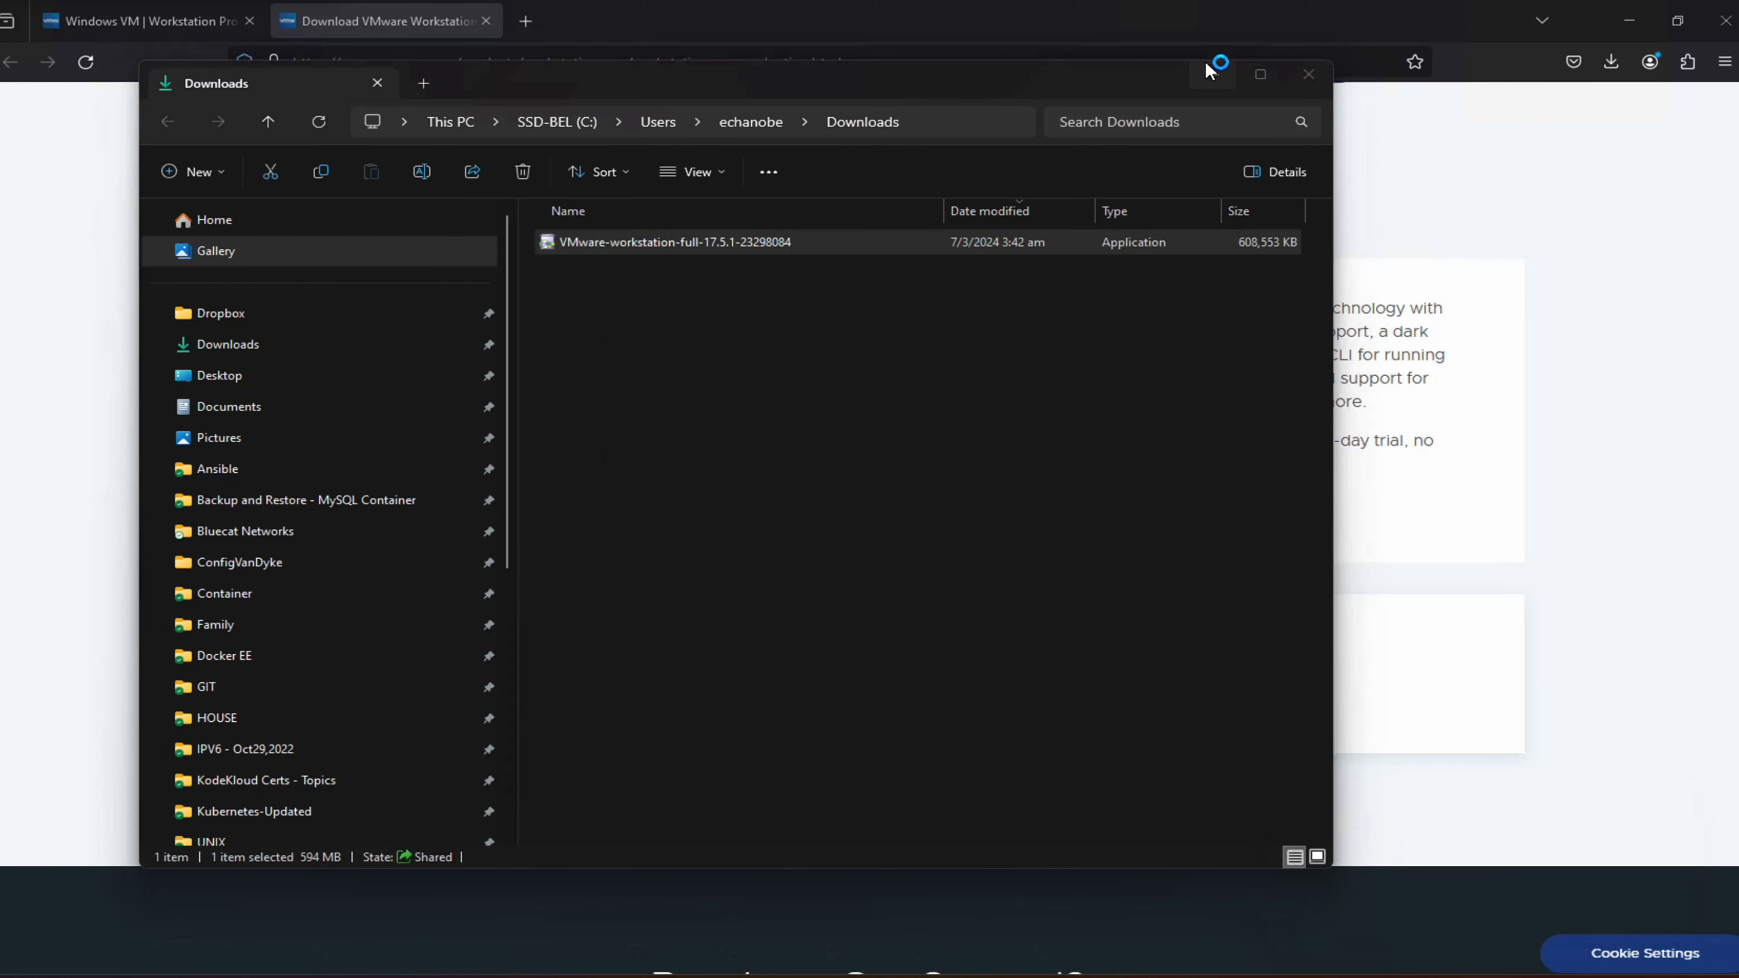
pyautogui.click(1211, 71)
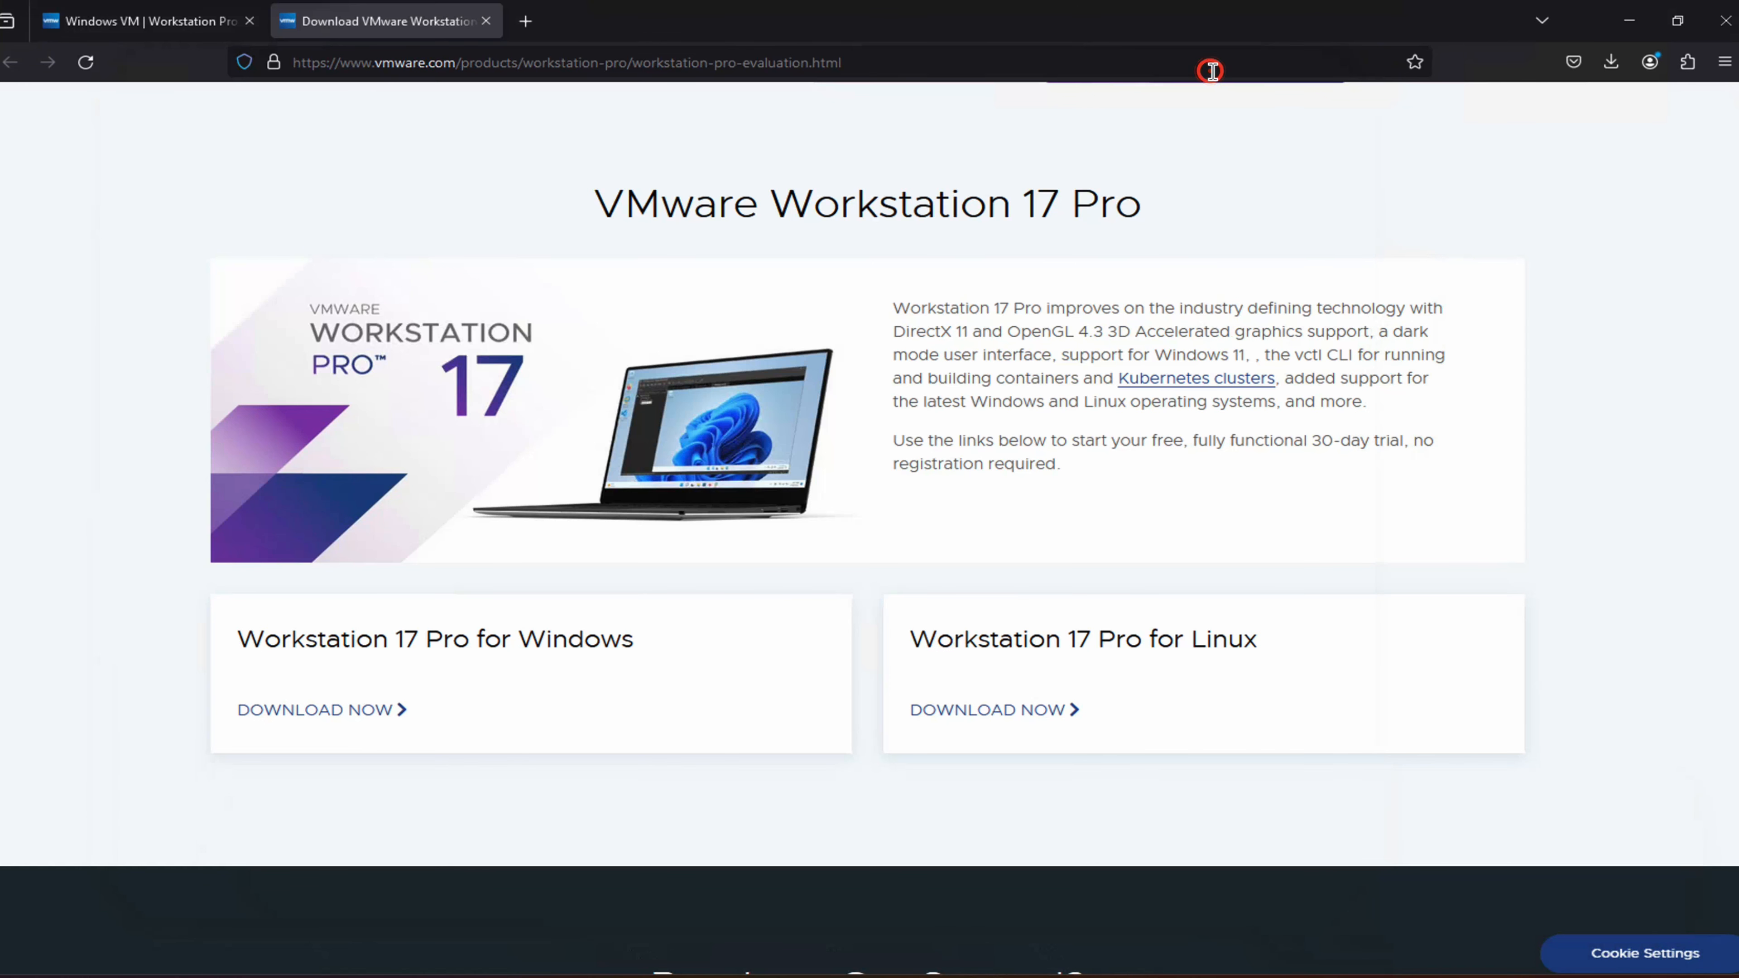
pyautogui.click(1632, 23)
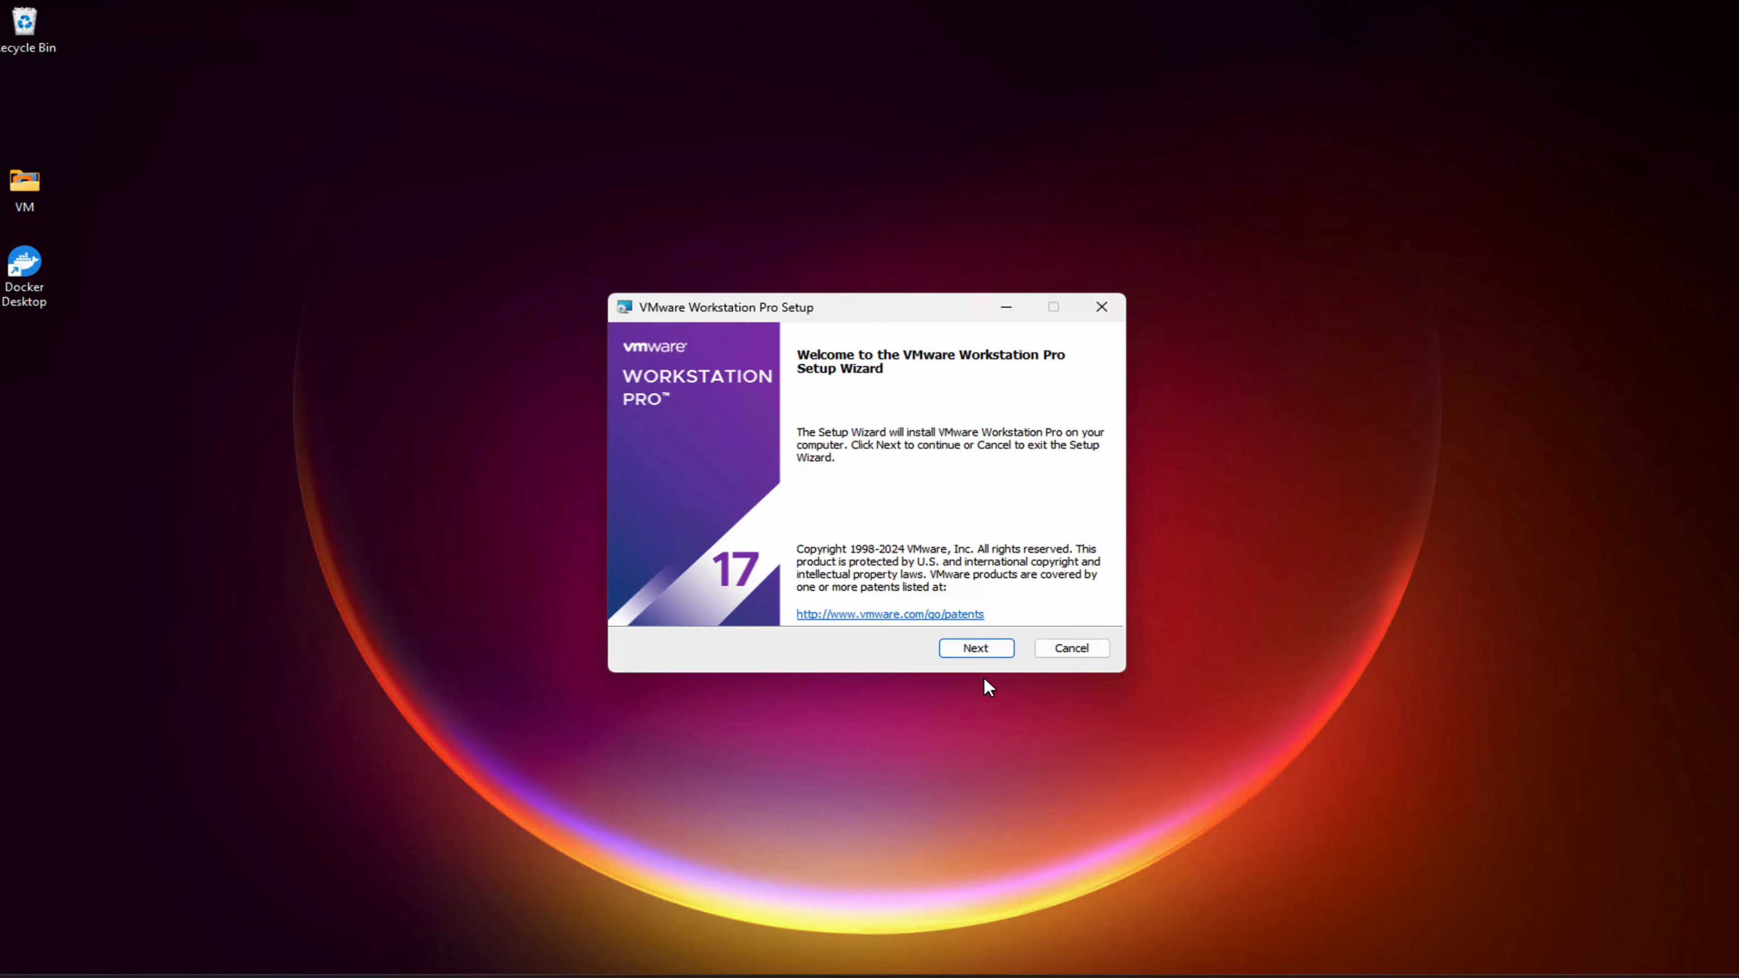
# Install Workstation Pro, accepting the license and default location, experience and shortcut options
pyautogui.click(982, 650)
pyautogui.click(642, 602)
pyautogui.click(996, 648)
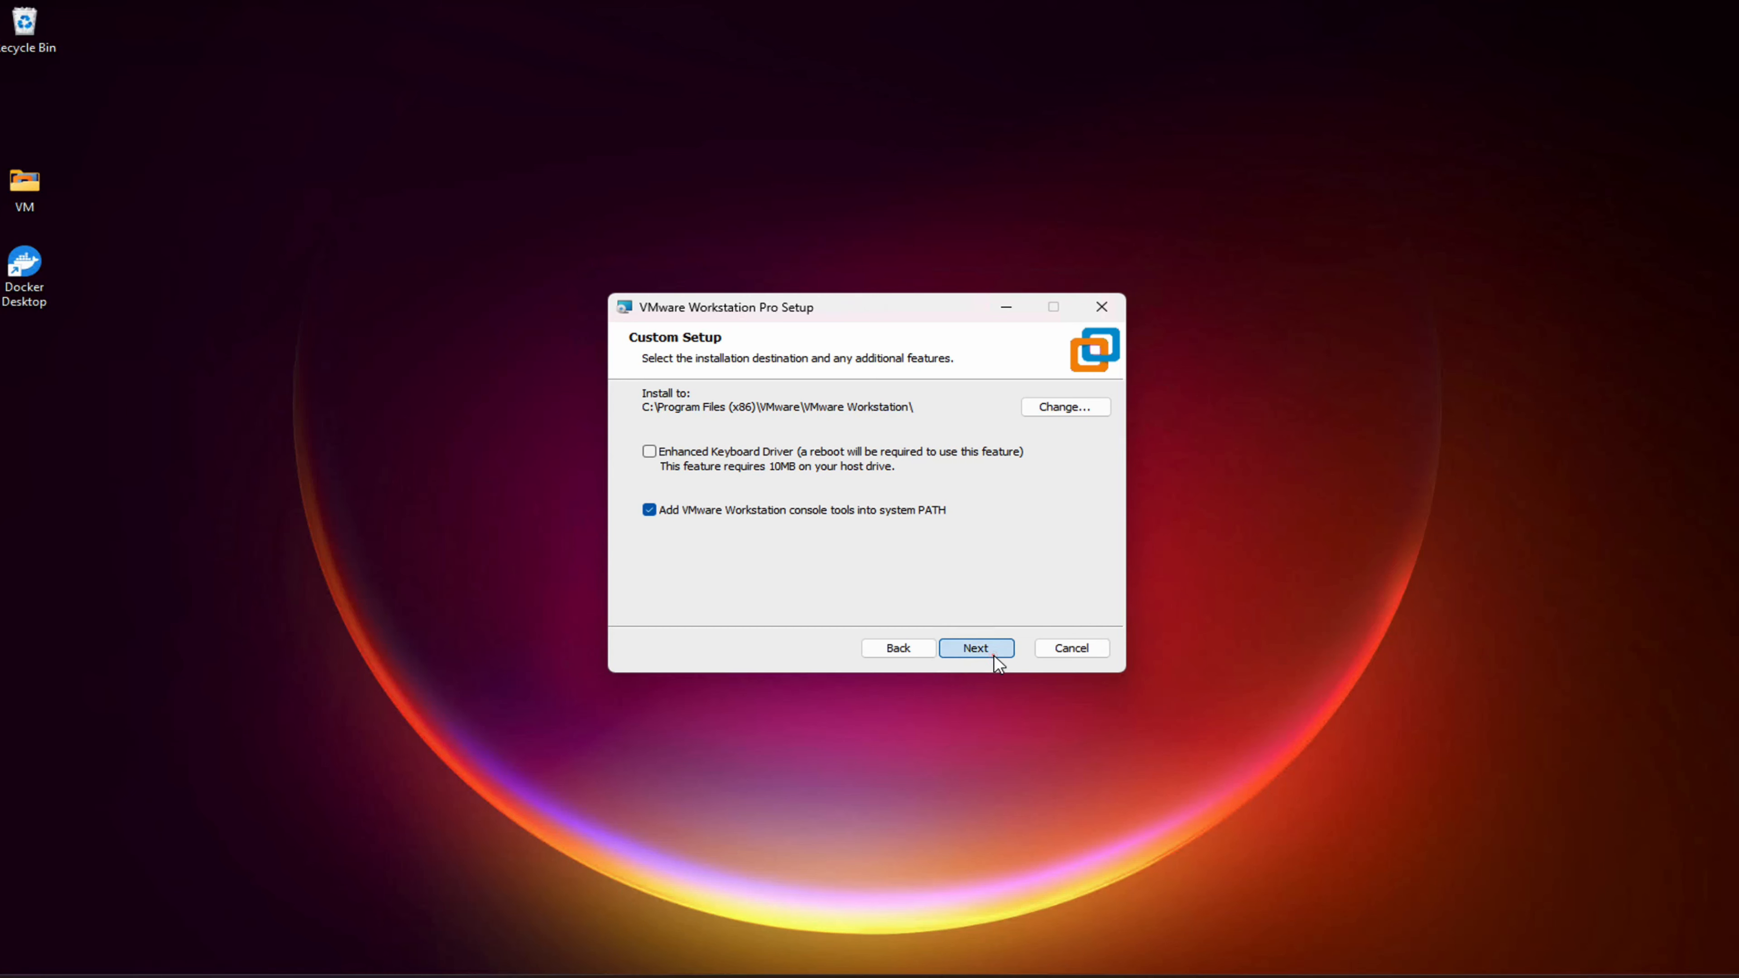
pyautogui.click(993, 653)
pyautogui.click(988, 647)
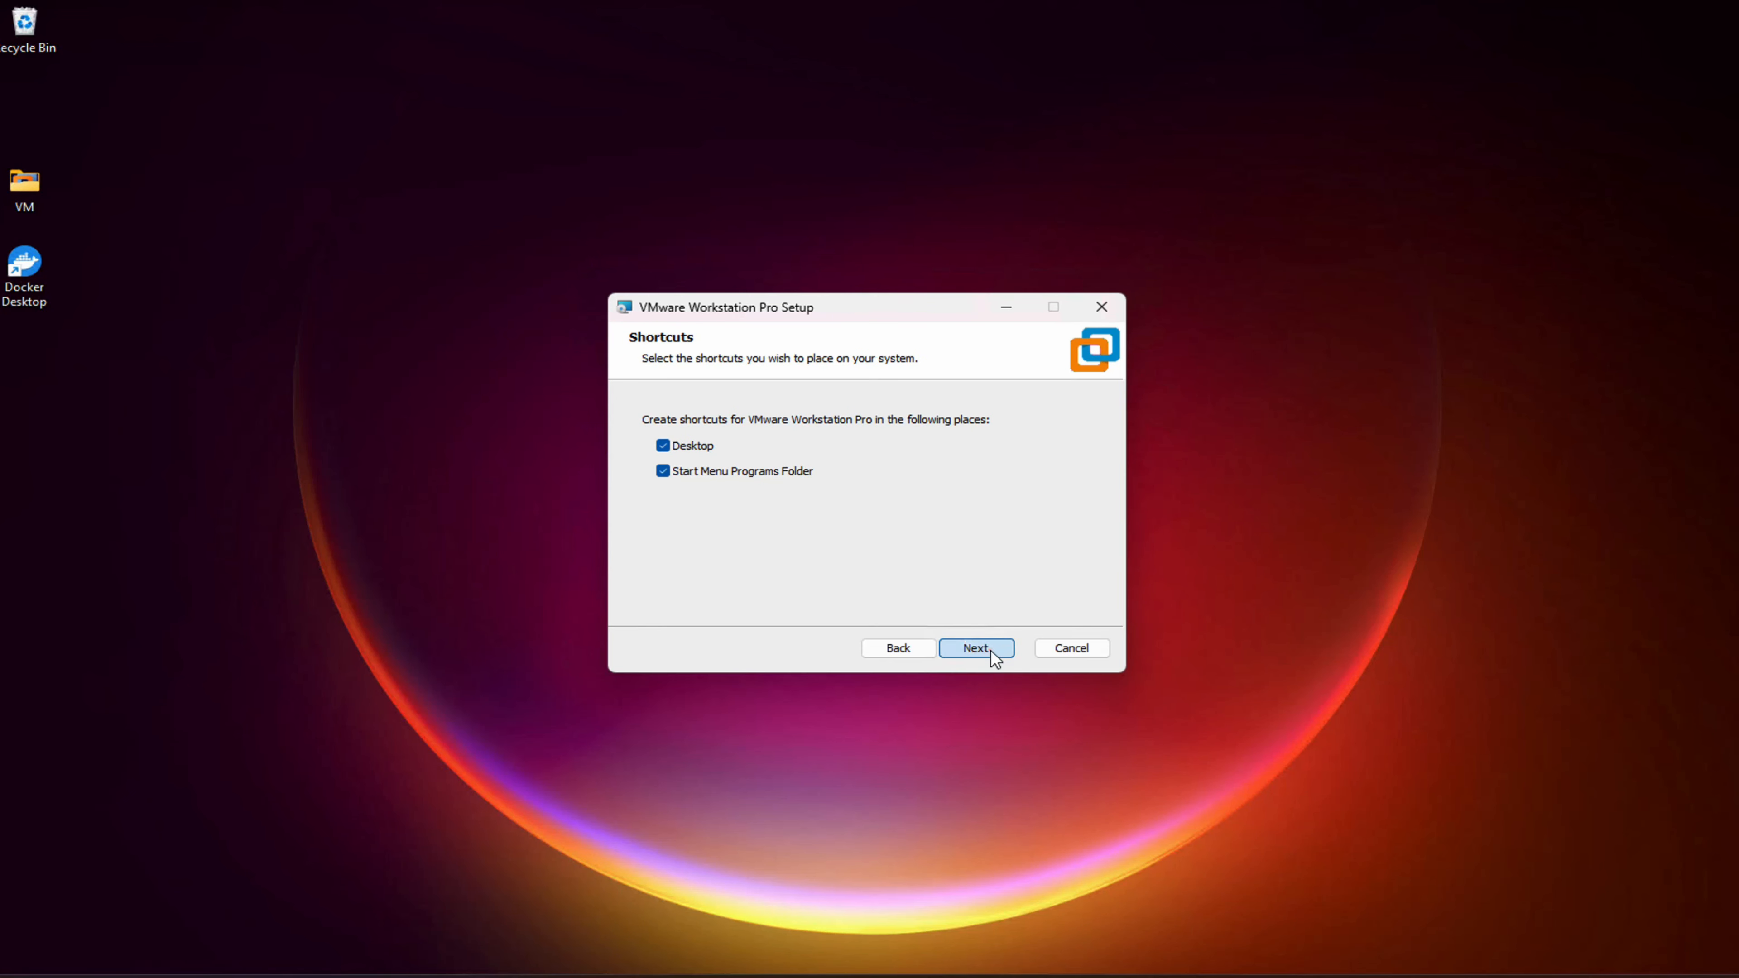
pyautogui.click(990, 649)
pyautogui.click(991, 650)
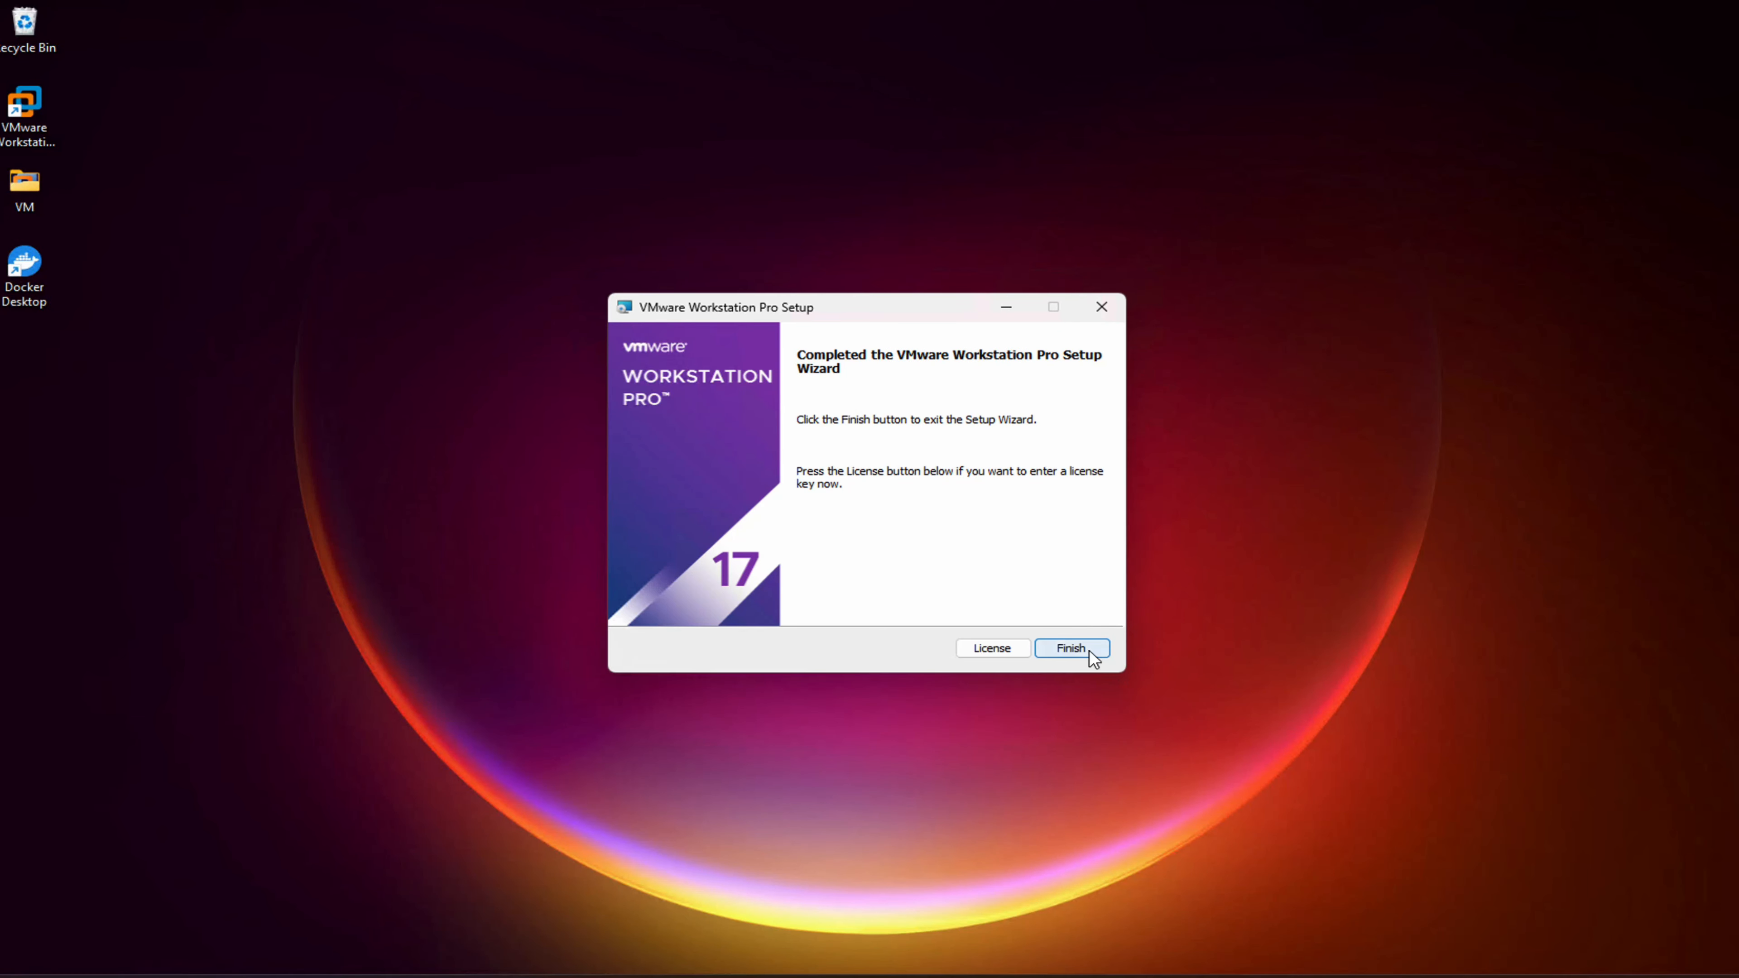
pyautogui.click(1089, 651)
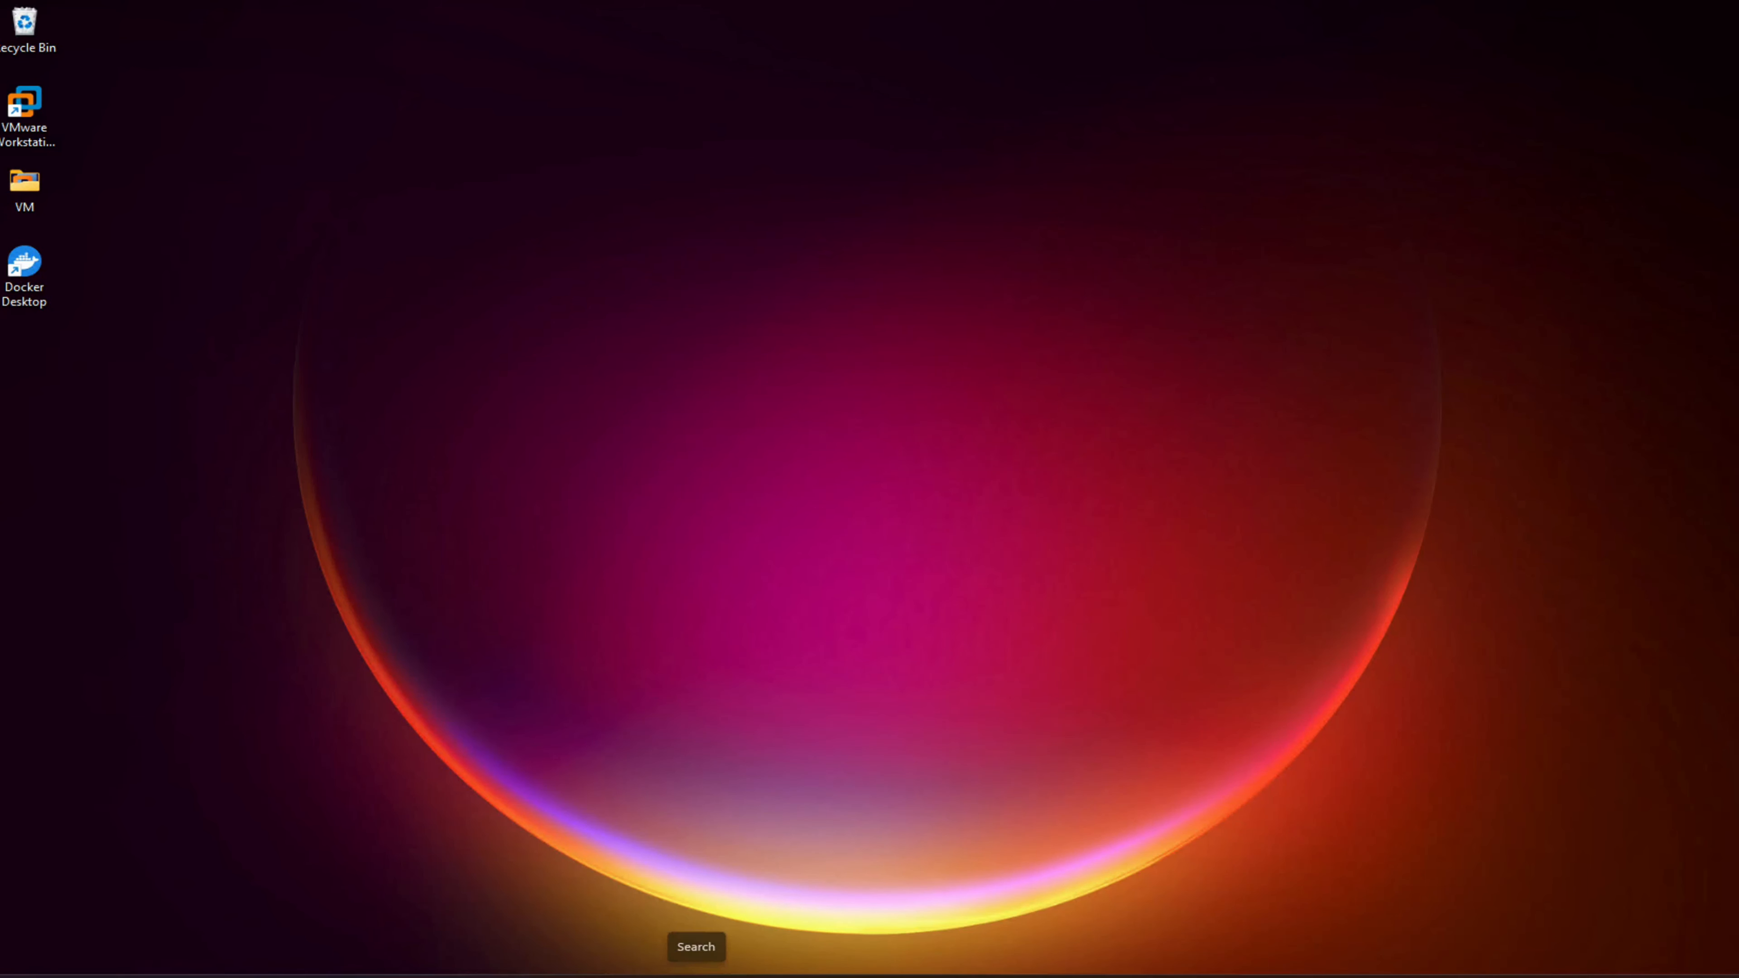
pyautogui.click(695, 973)
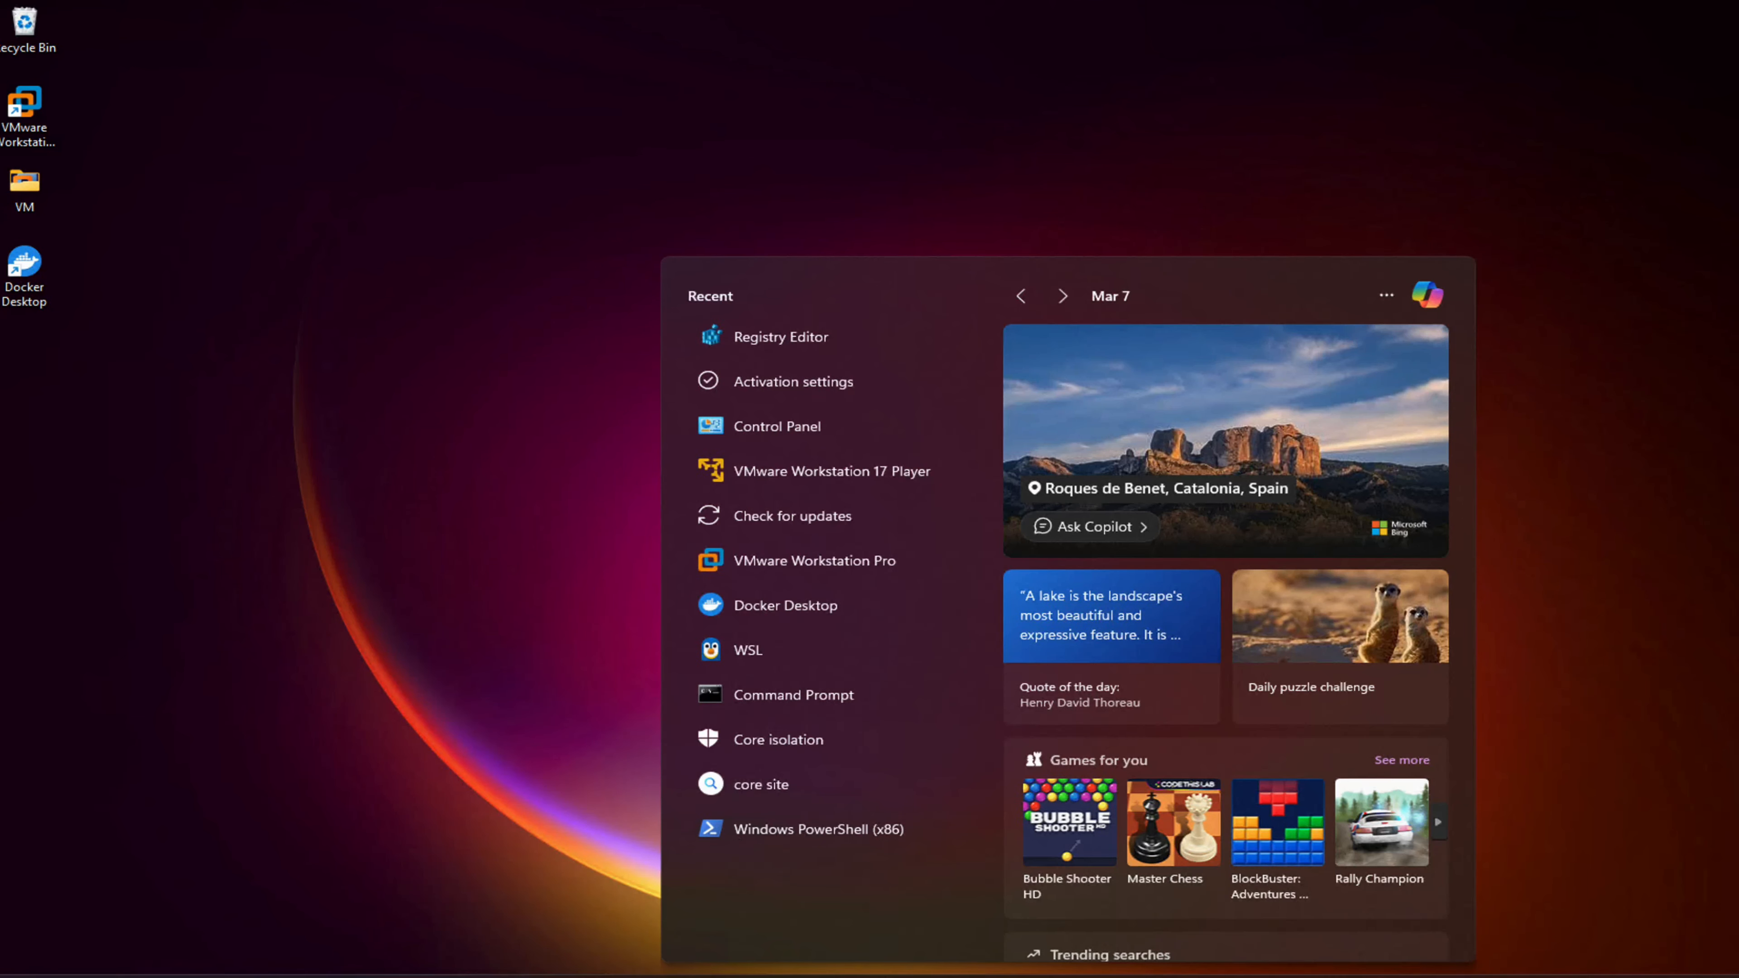
# Launch Workstation Pro, start the 30-day trial, and hide the Library pane with F9
pyautogui.click(815, 566)
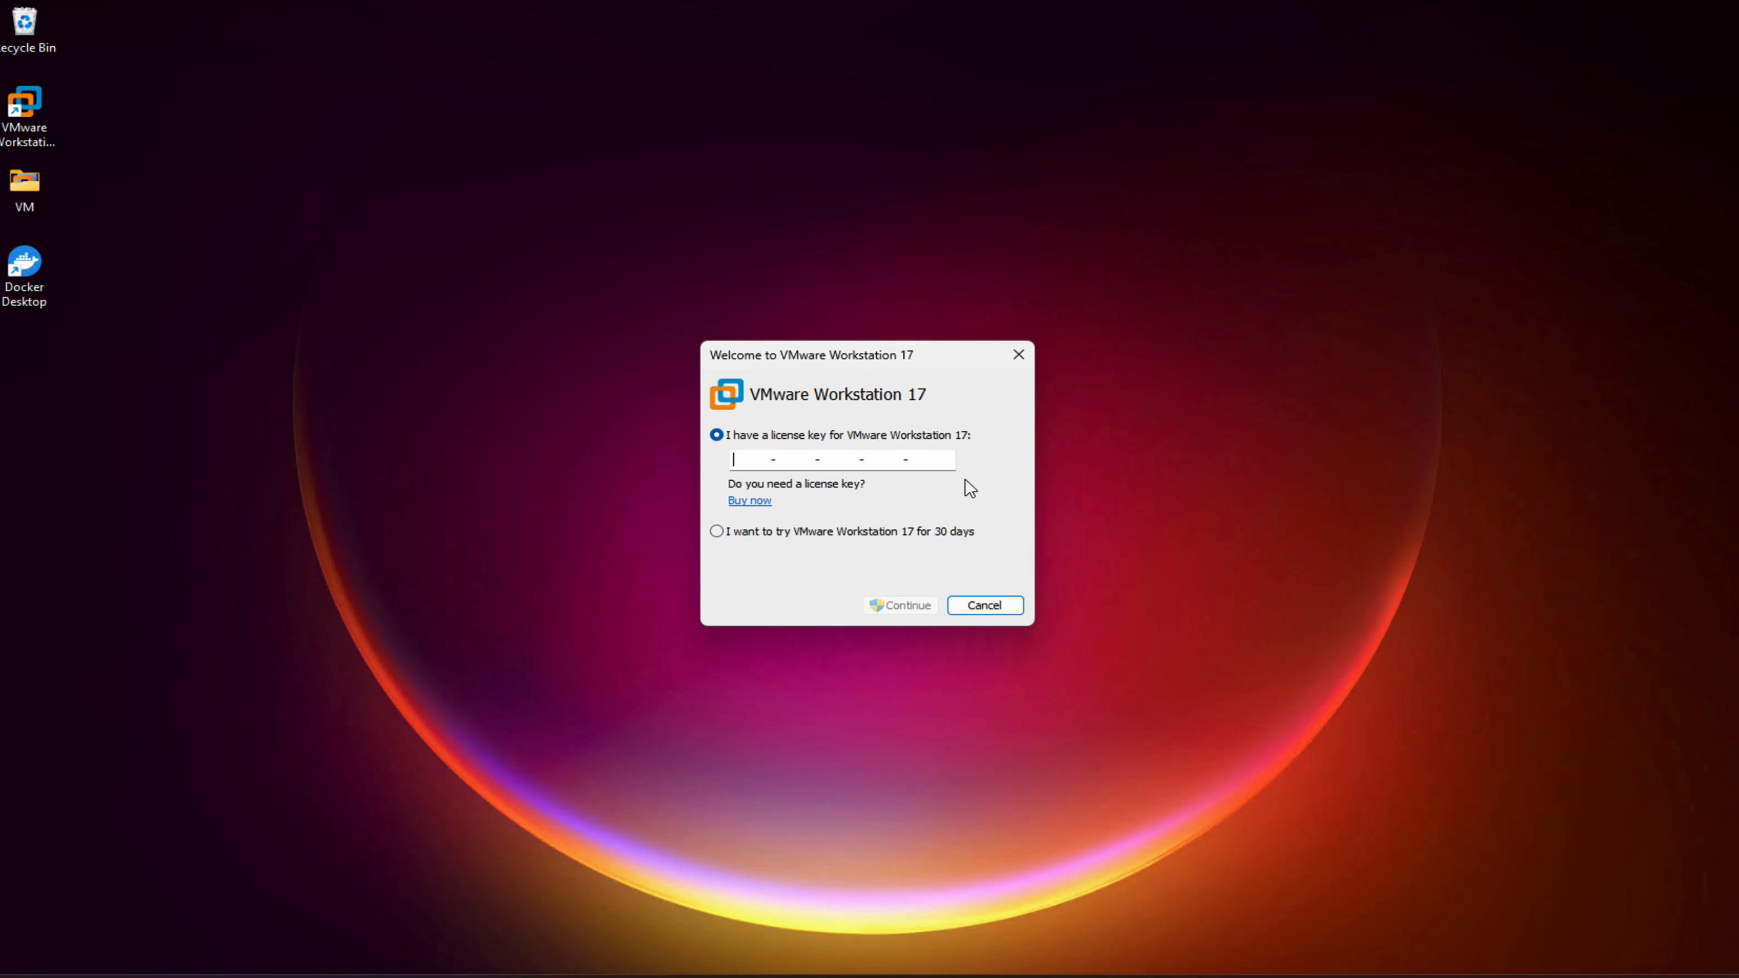
pyautogui.click(716, 532)
pyautogui.click(909, 605)
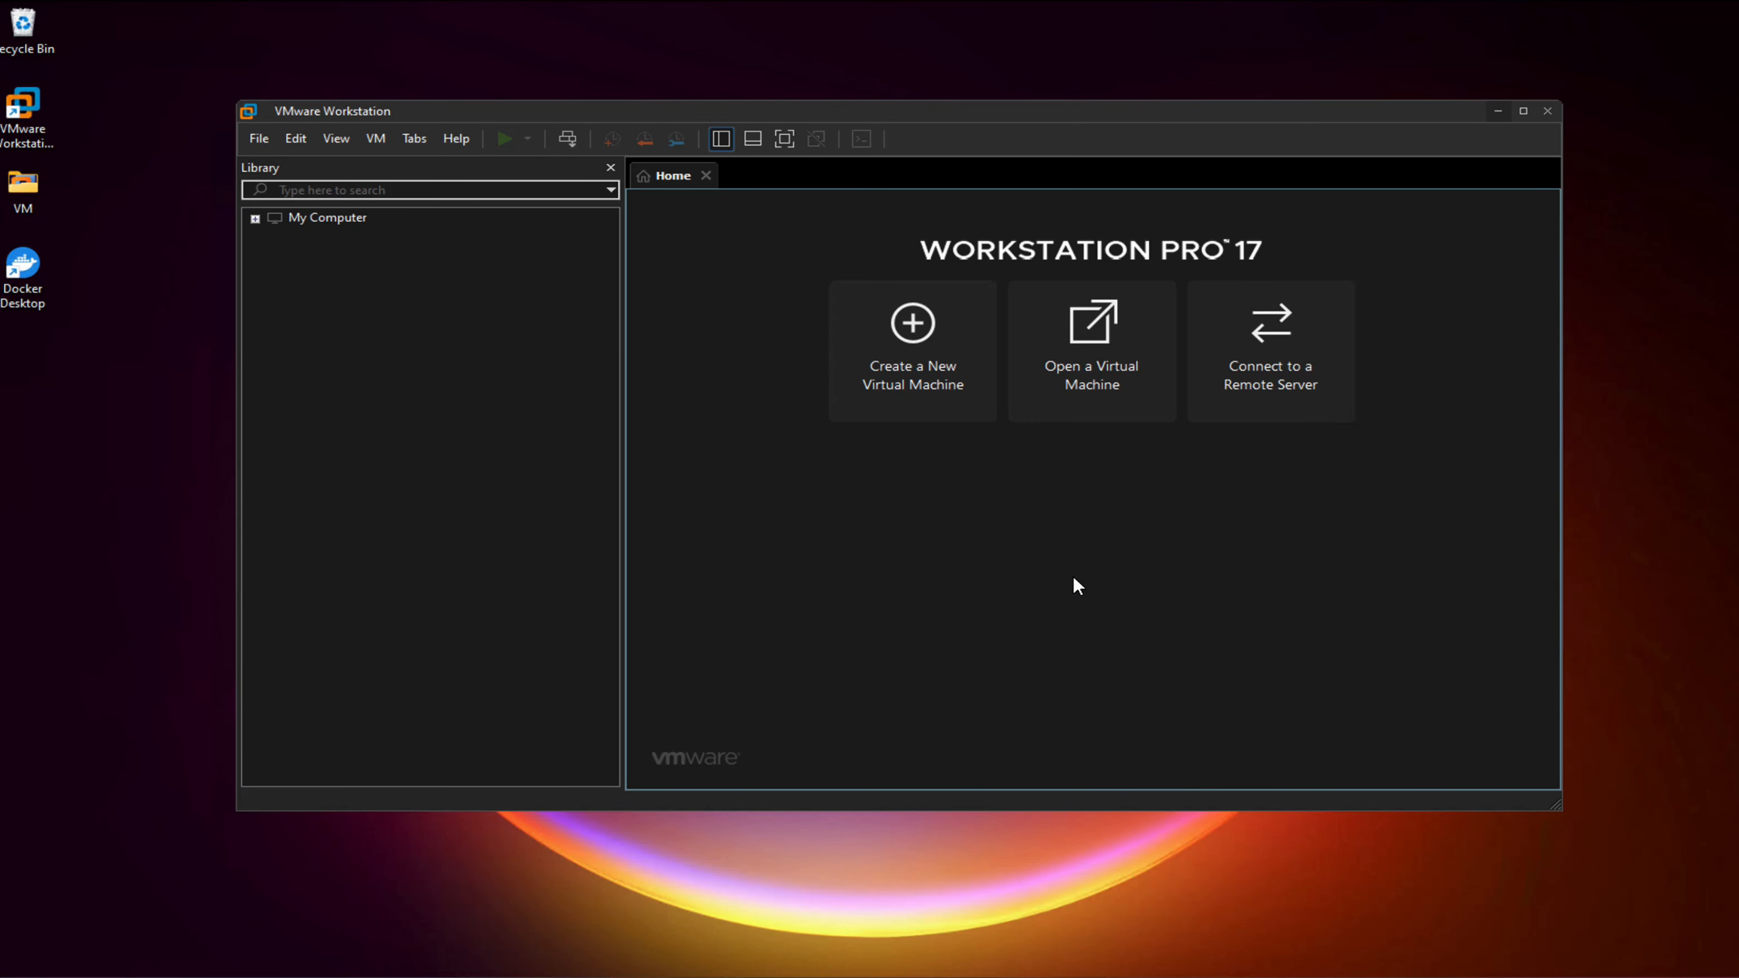
pyautogui.press('F9')
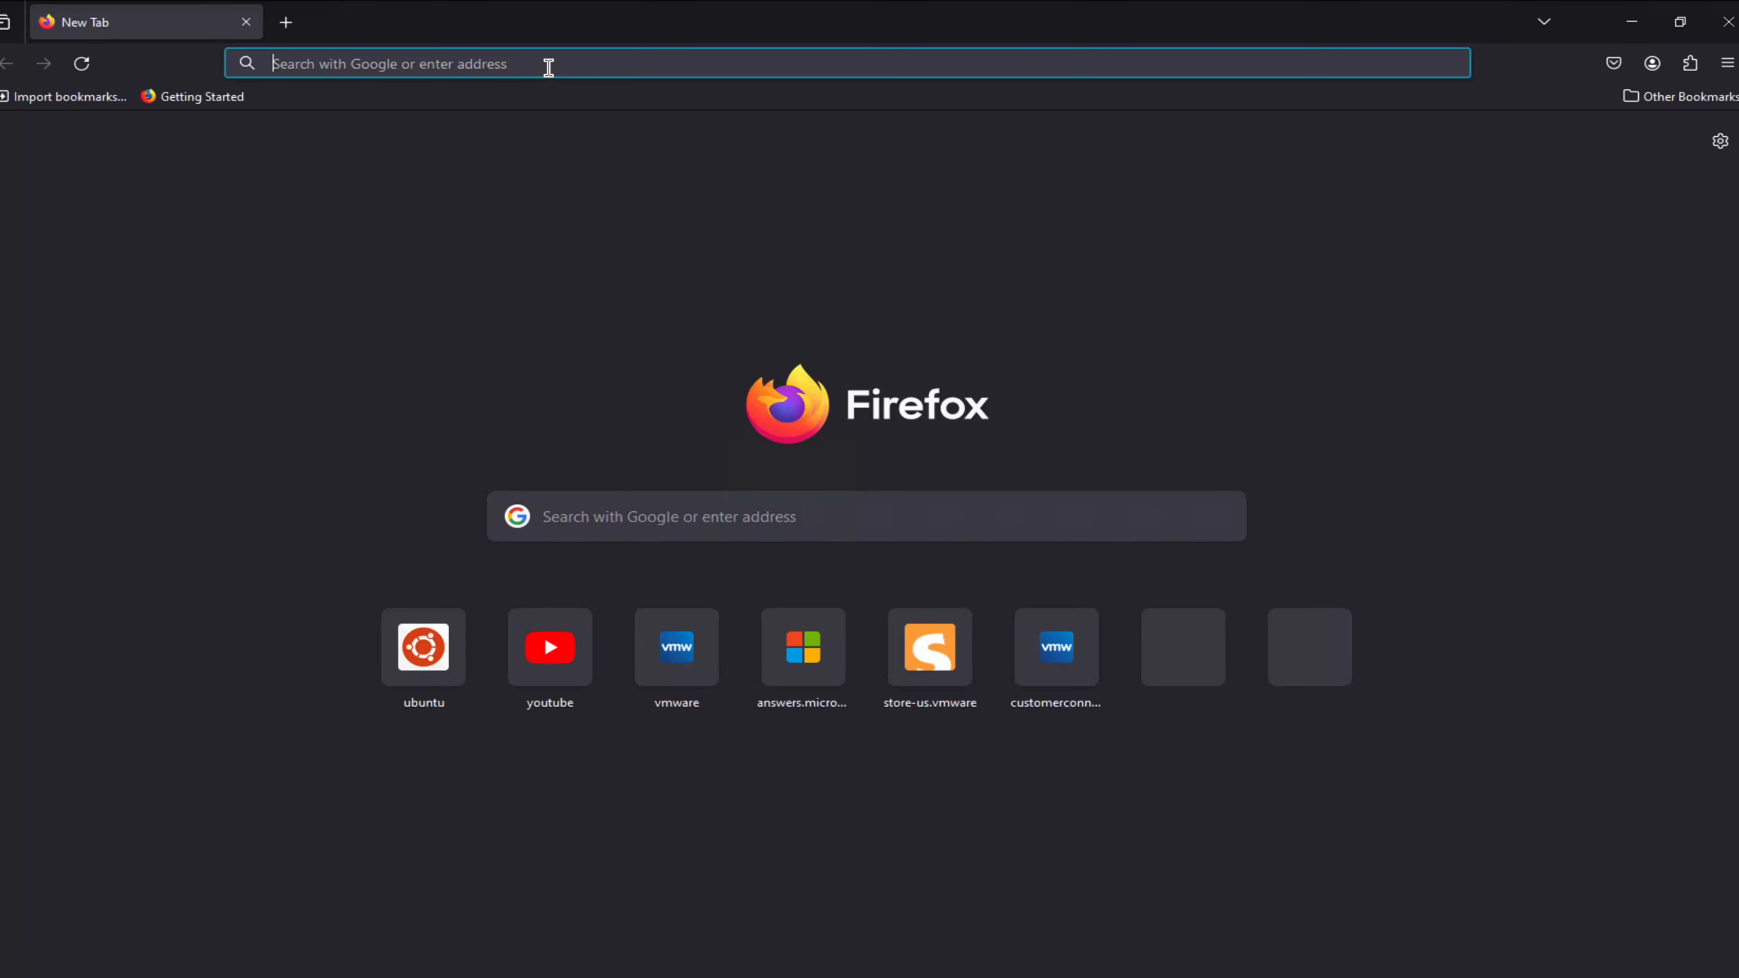
# Download the Ubuntu Server 22.04.4 LTS ISO (2.0 GB) from ubuntu.com and show it in its folder
pyautogui.write('ubuntu.com/')
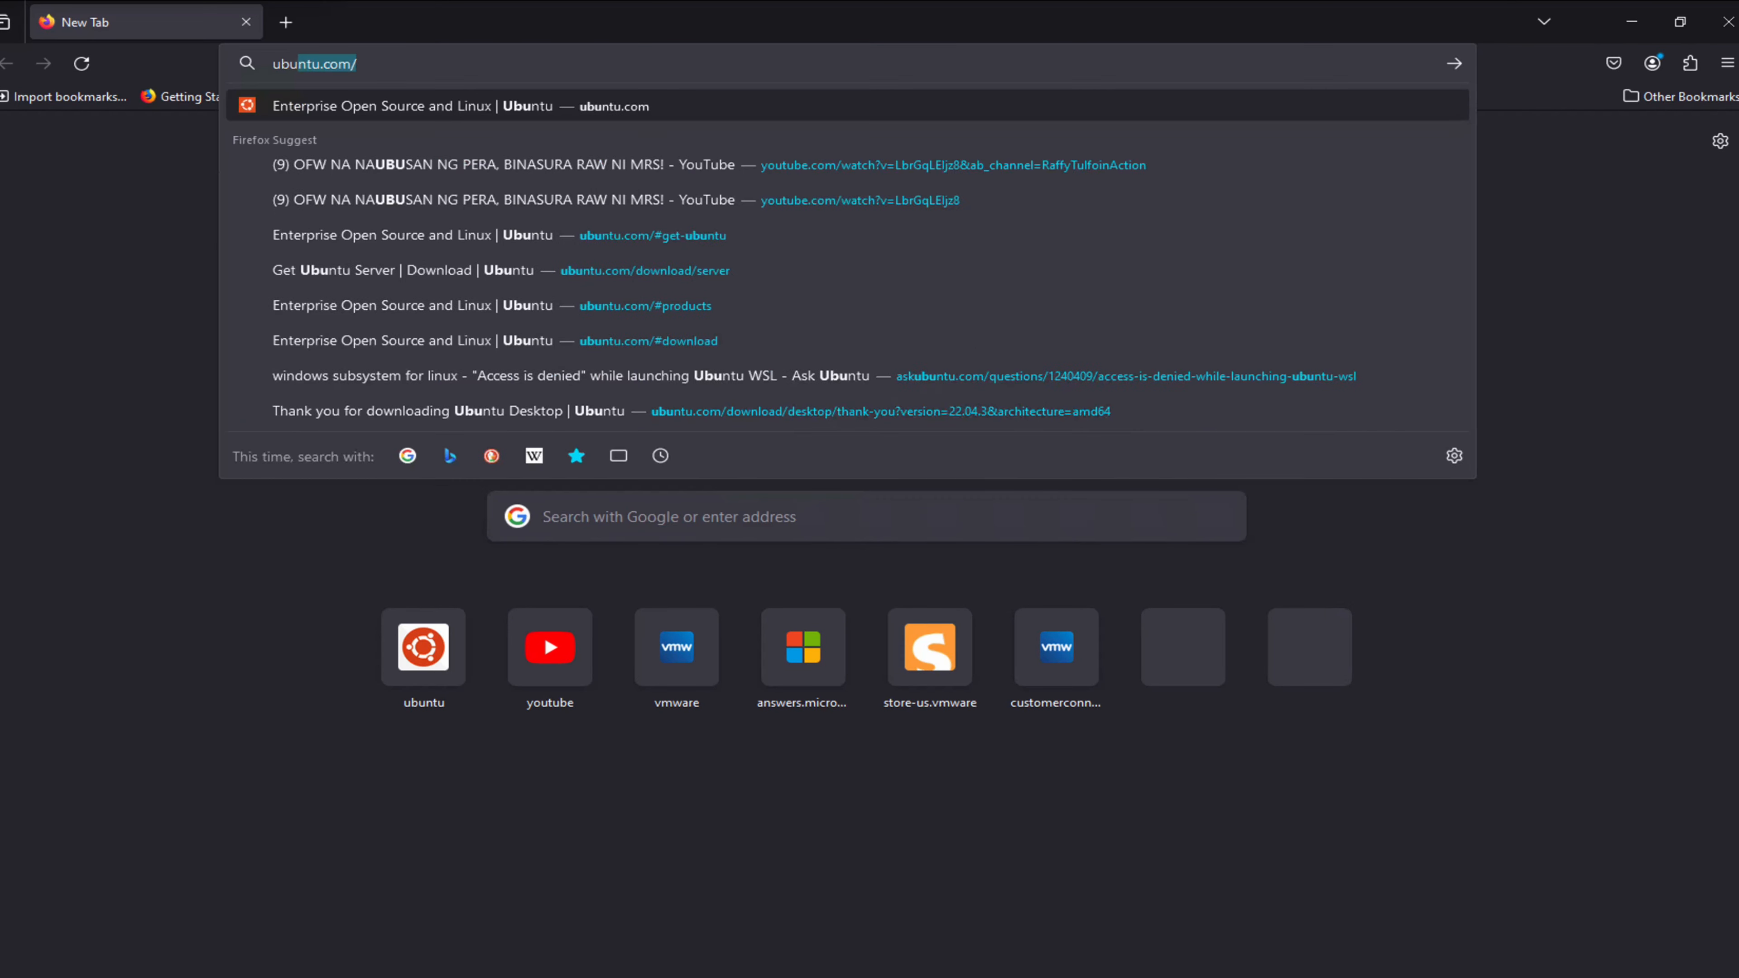
pyautogui.press('Return')
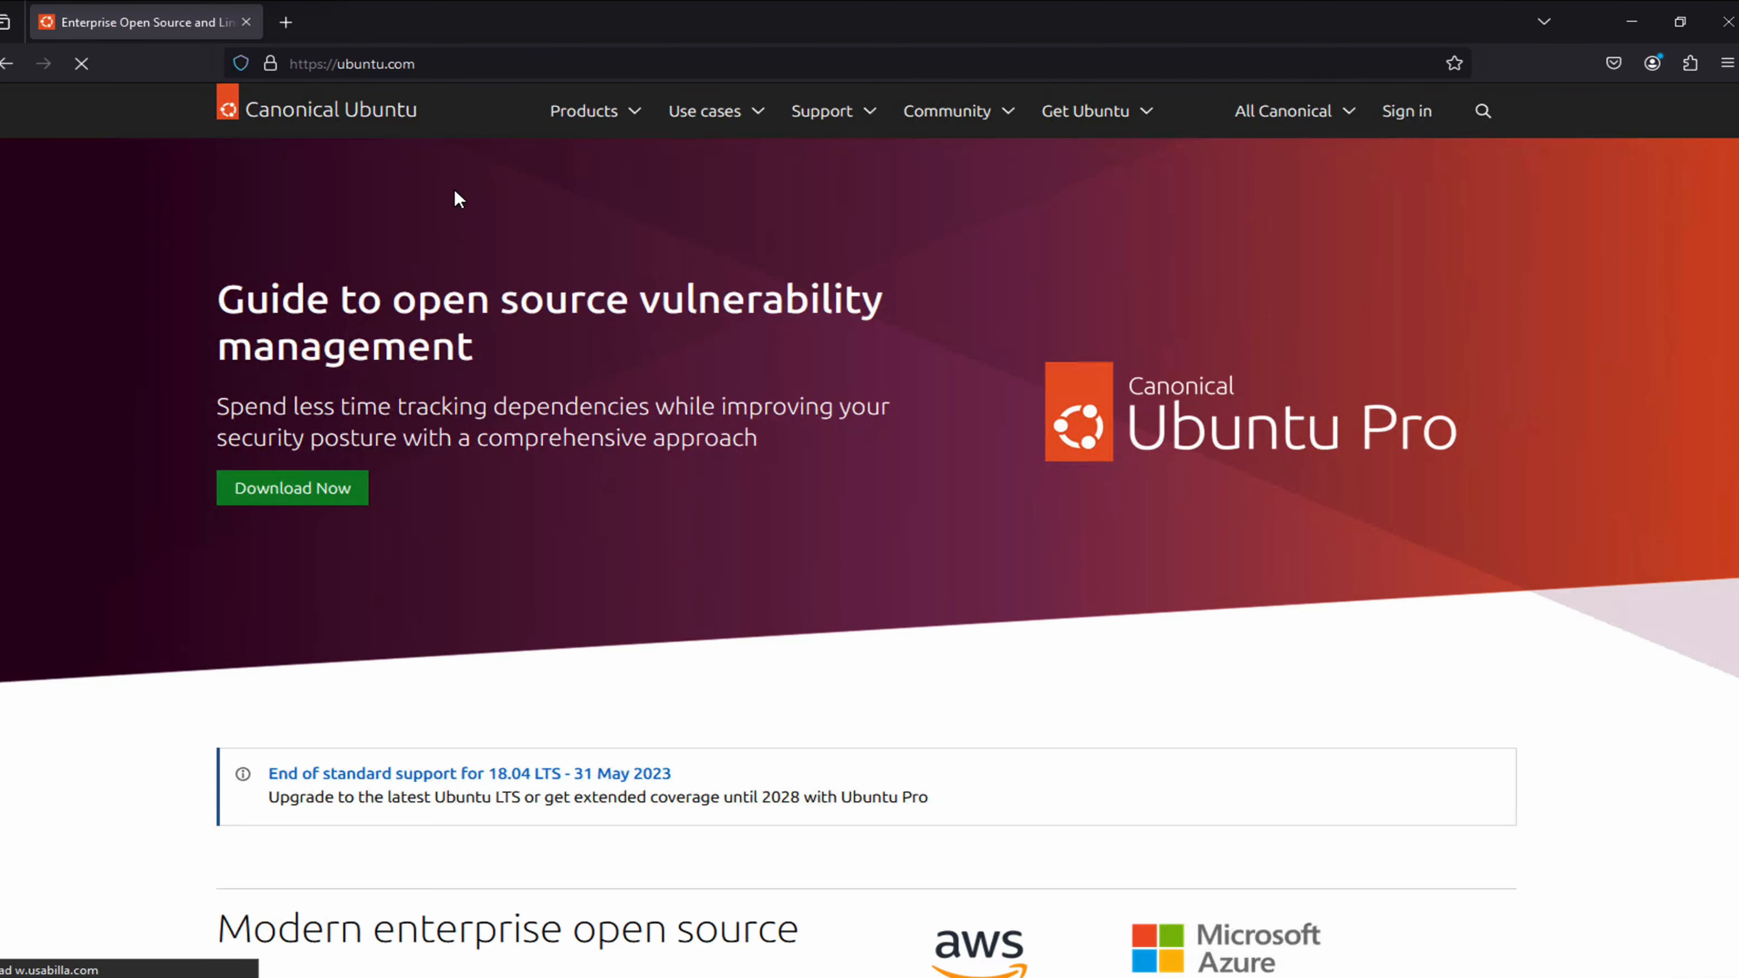
pyautogui.click(1148, 120)
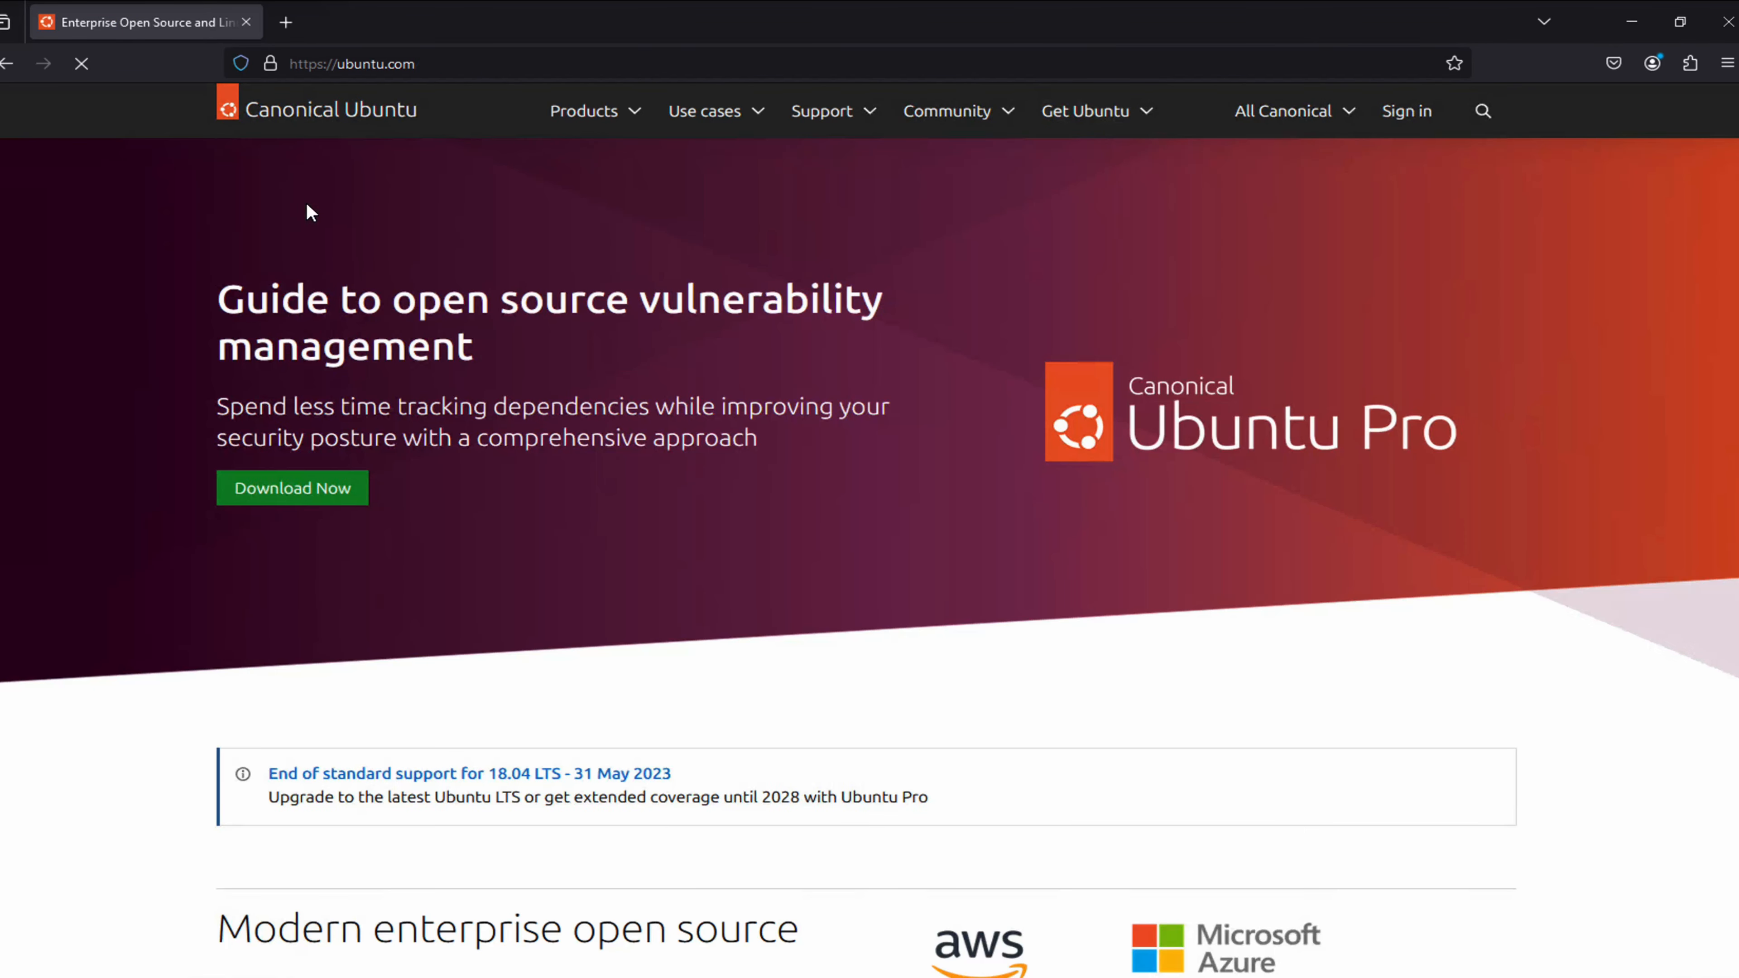
pyautogui.click(1134, 119)
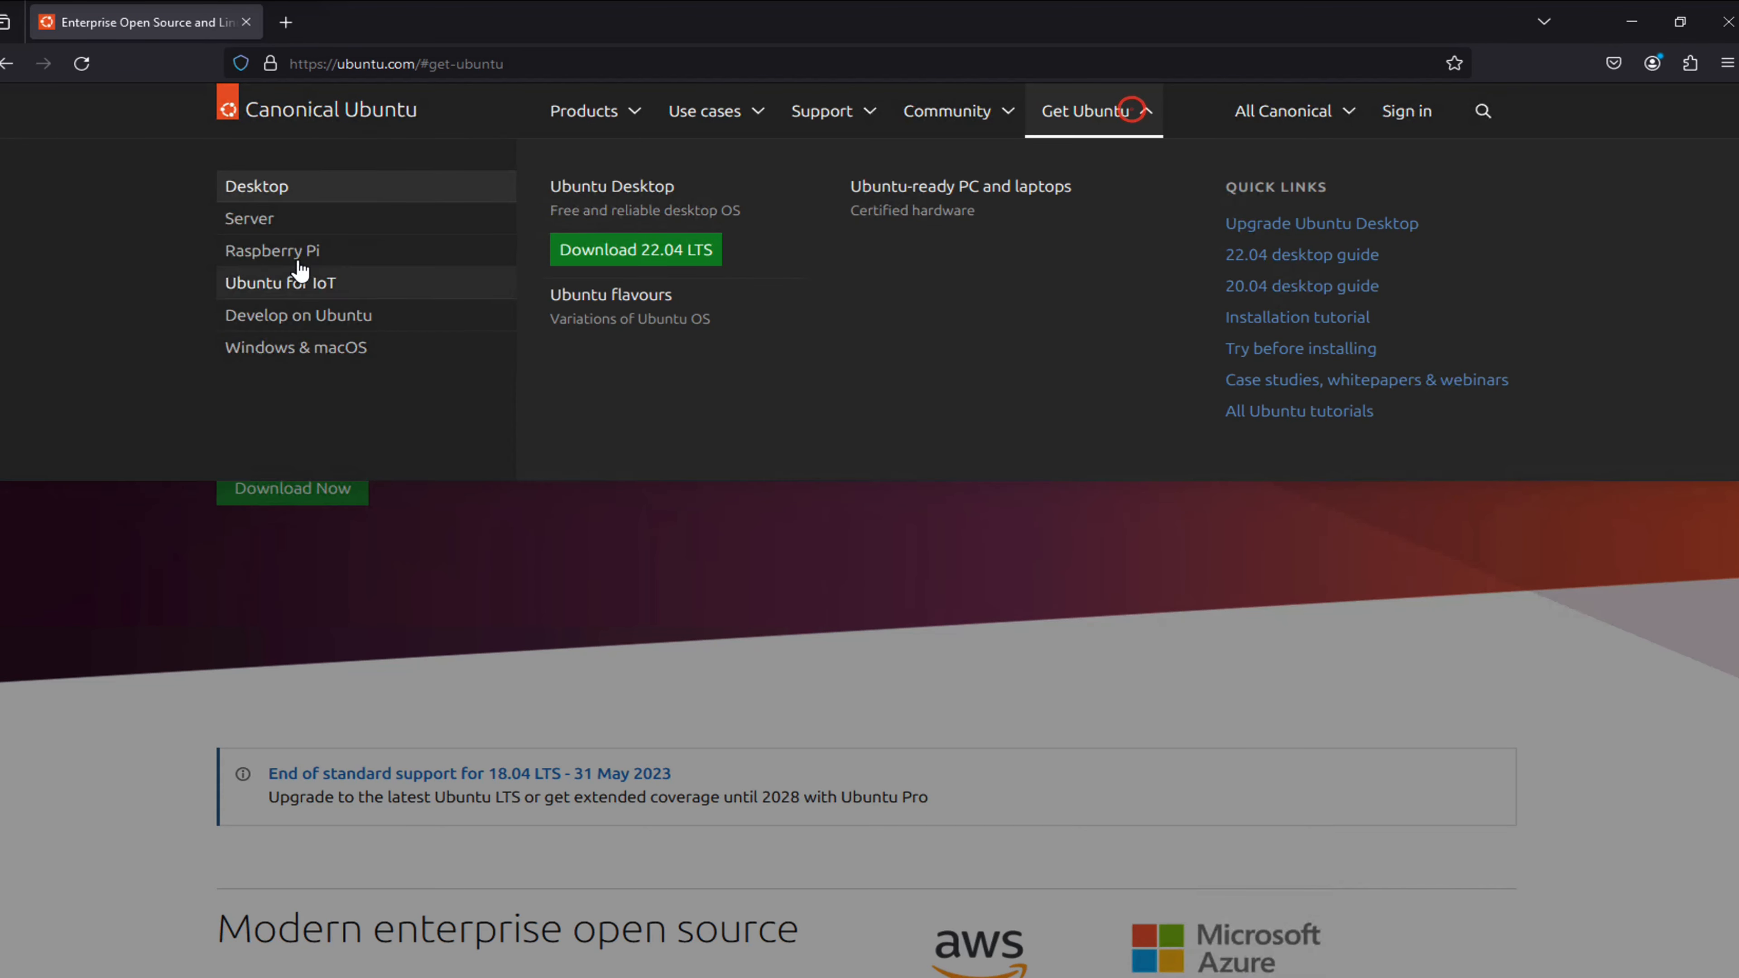
pyautogui.click(291, 220)
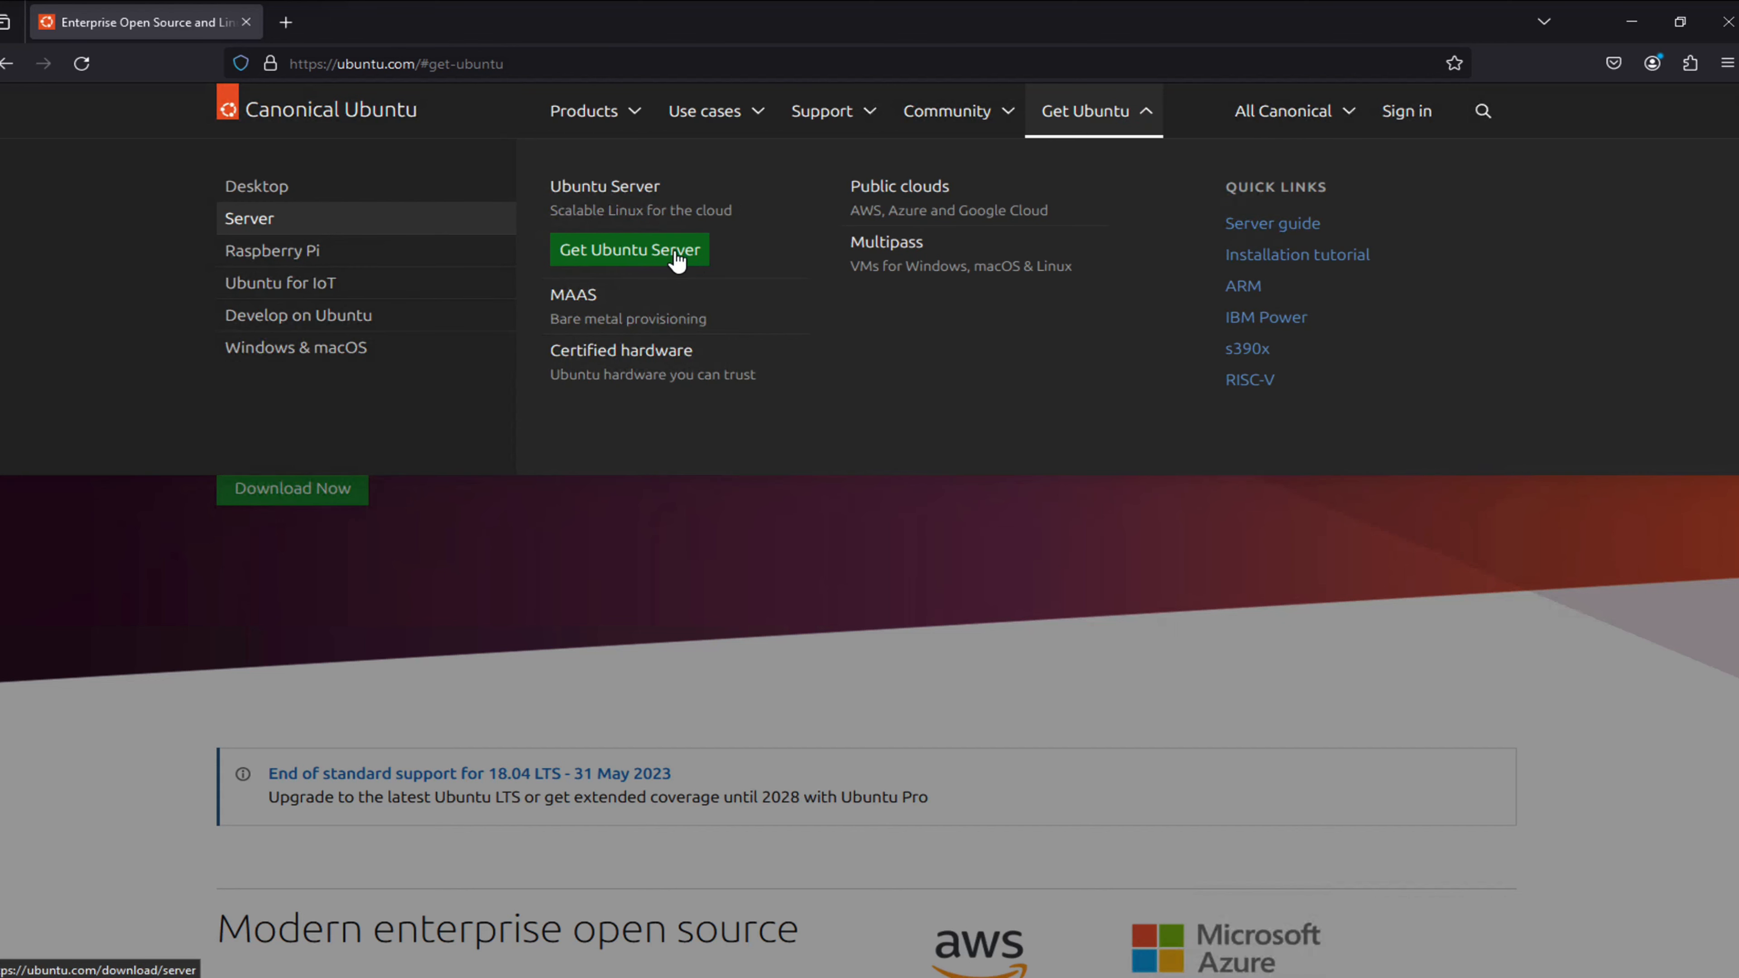
pyautogui.click(662, 261)
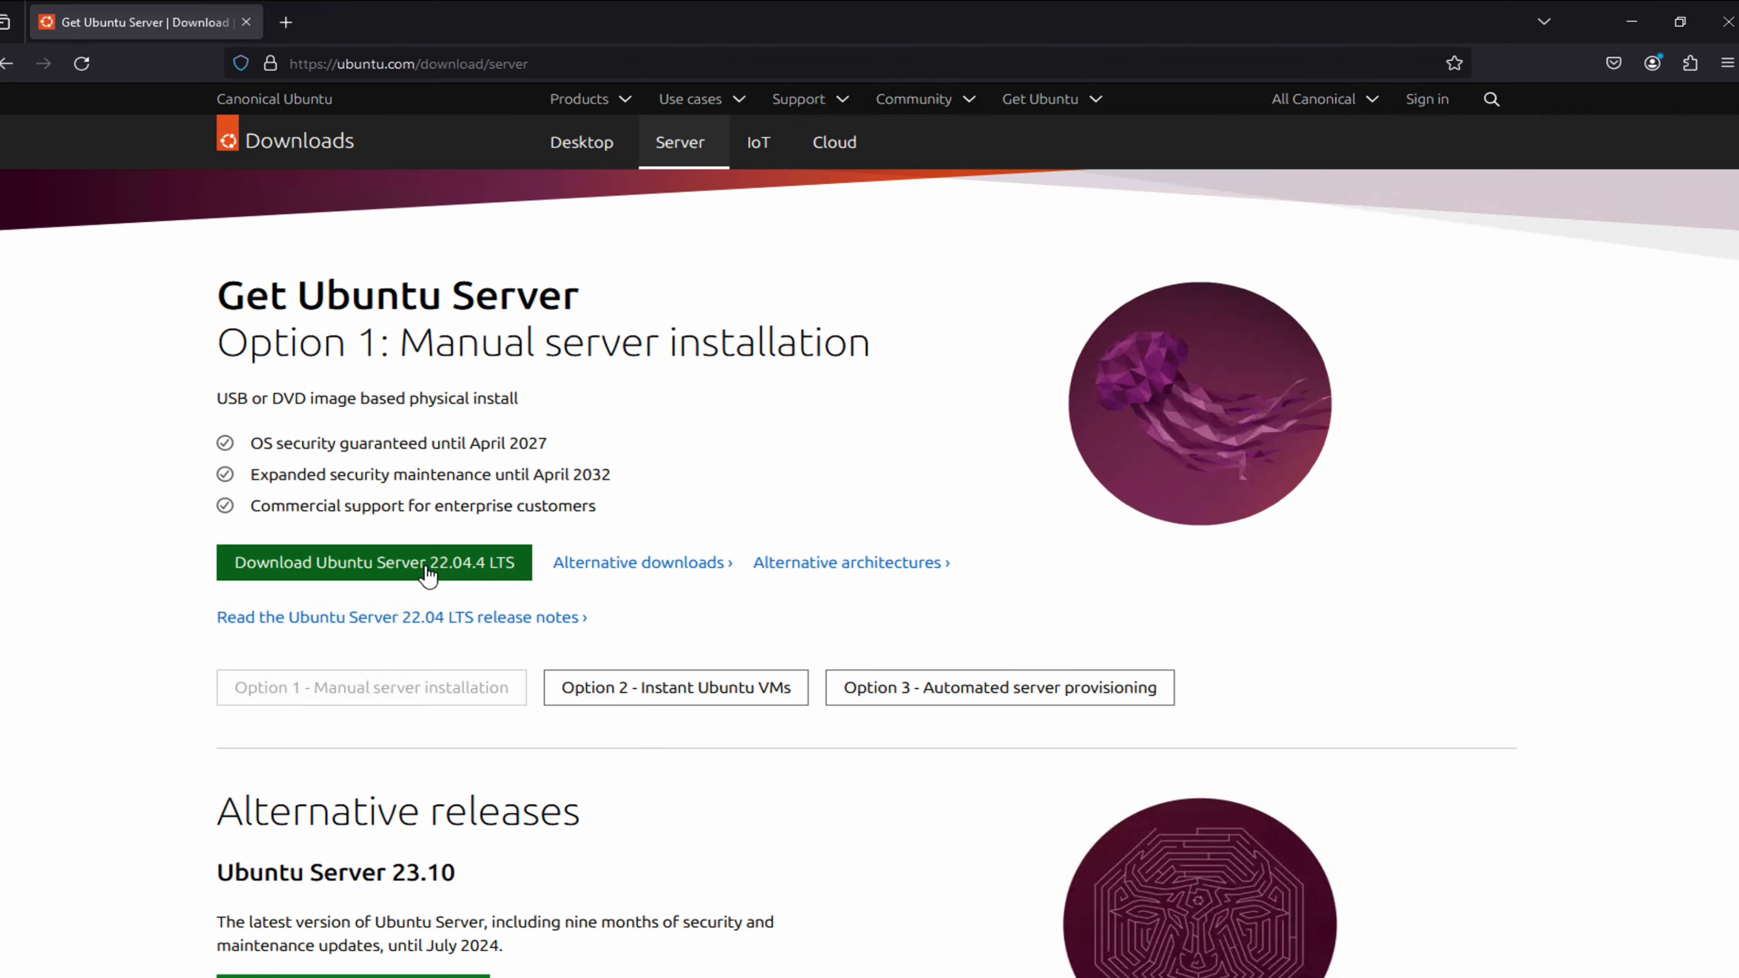
pyautogui.click(484, 576)
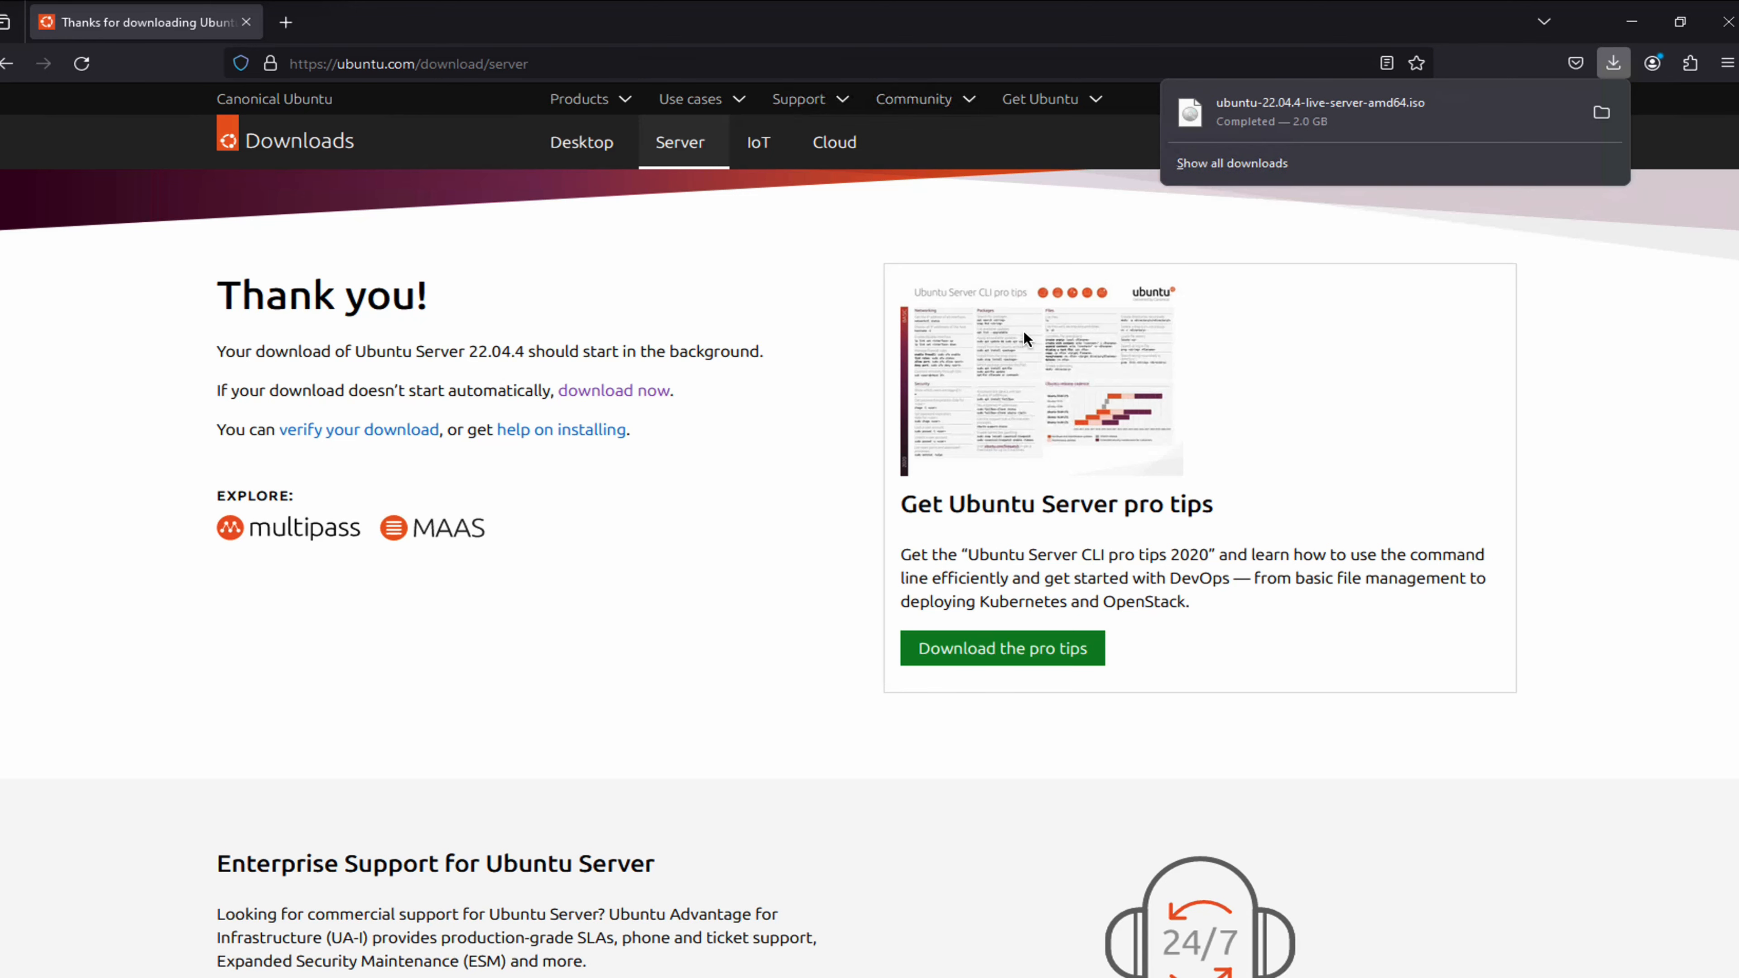
pyautogui.click(1600, 113)
# Check the 1.95 GB Ubuntu ISO in Downloads, then minimize Explorer and Firefox
pyautogui.click(748, 425)
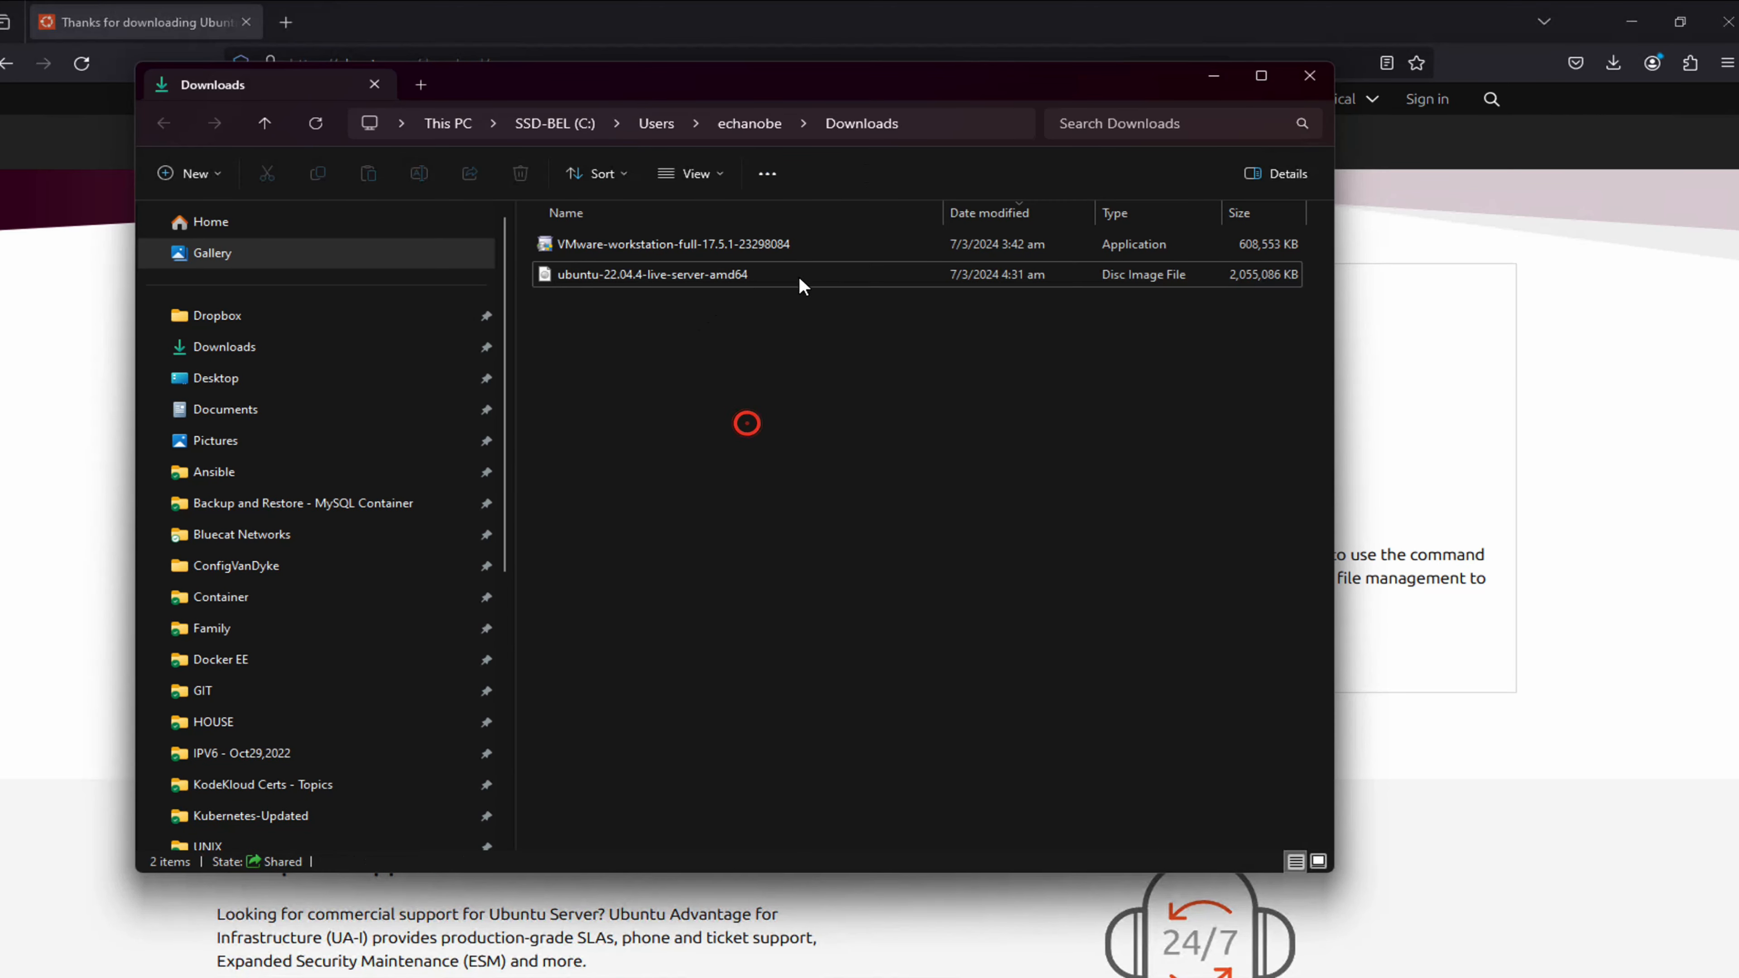
pyautogui.click(820, 274)
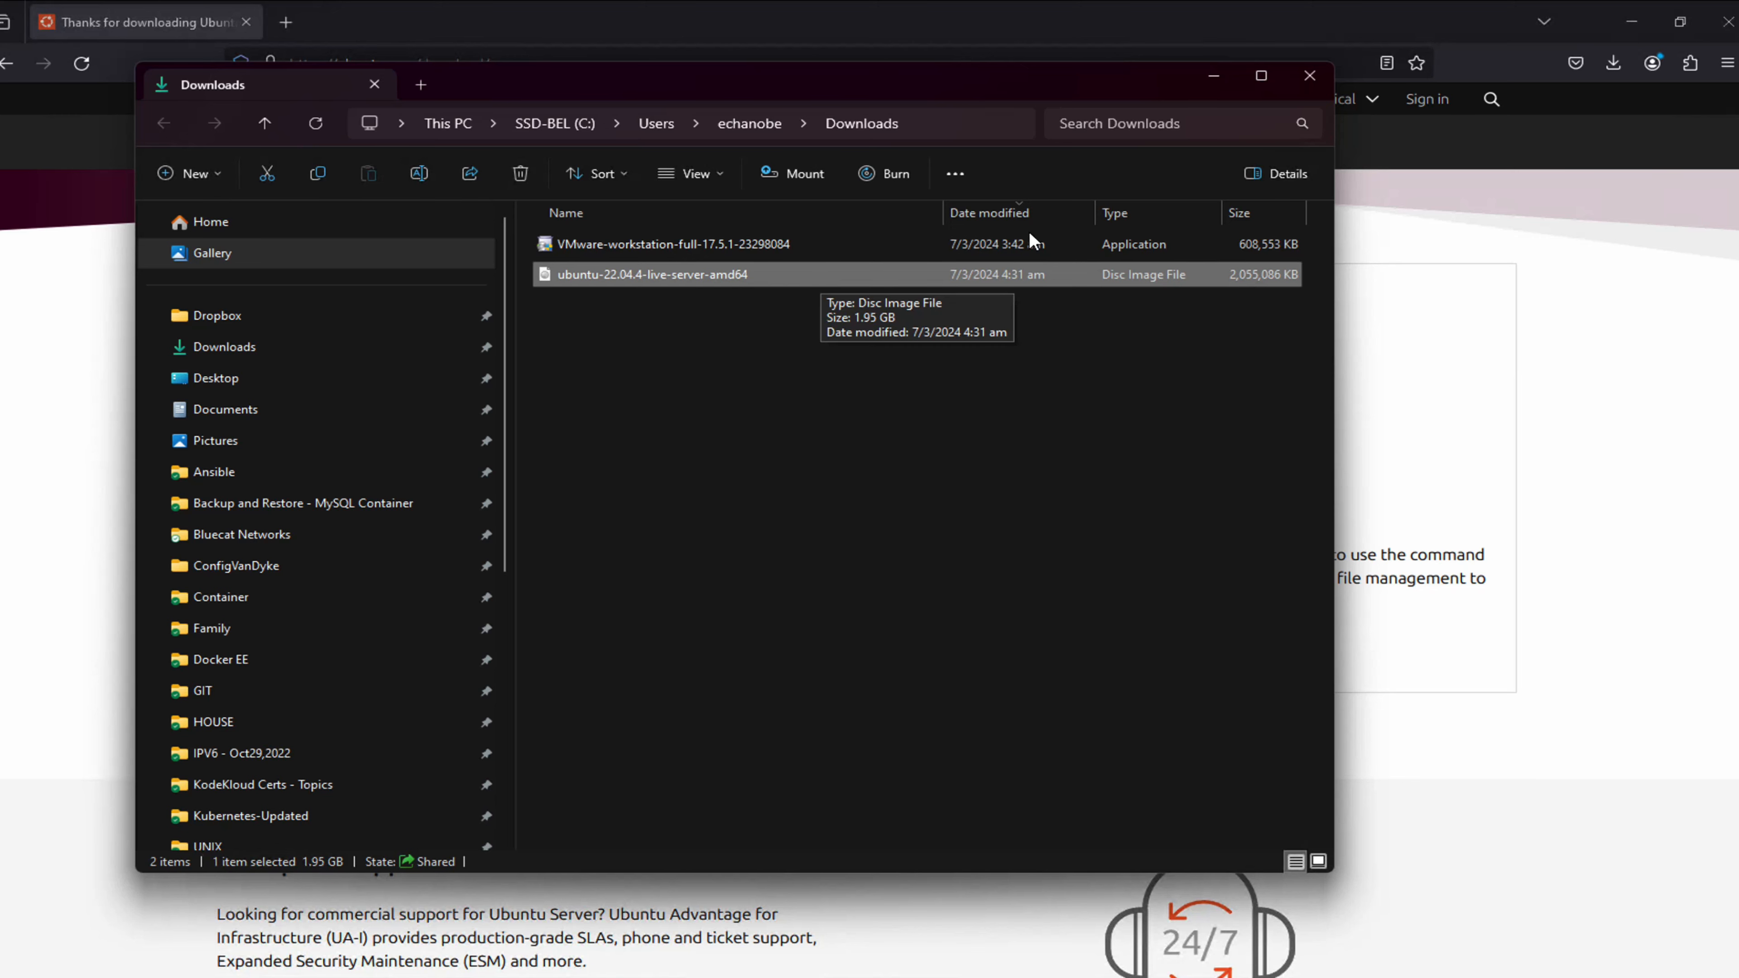
pyautogui.click(1213, 75)
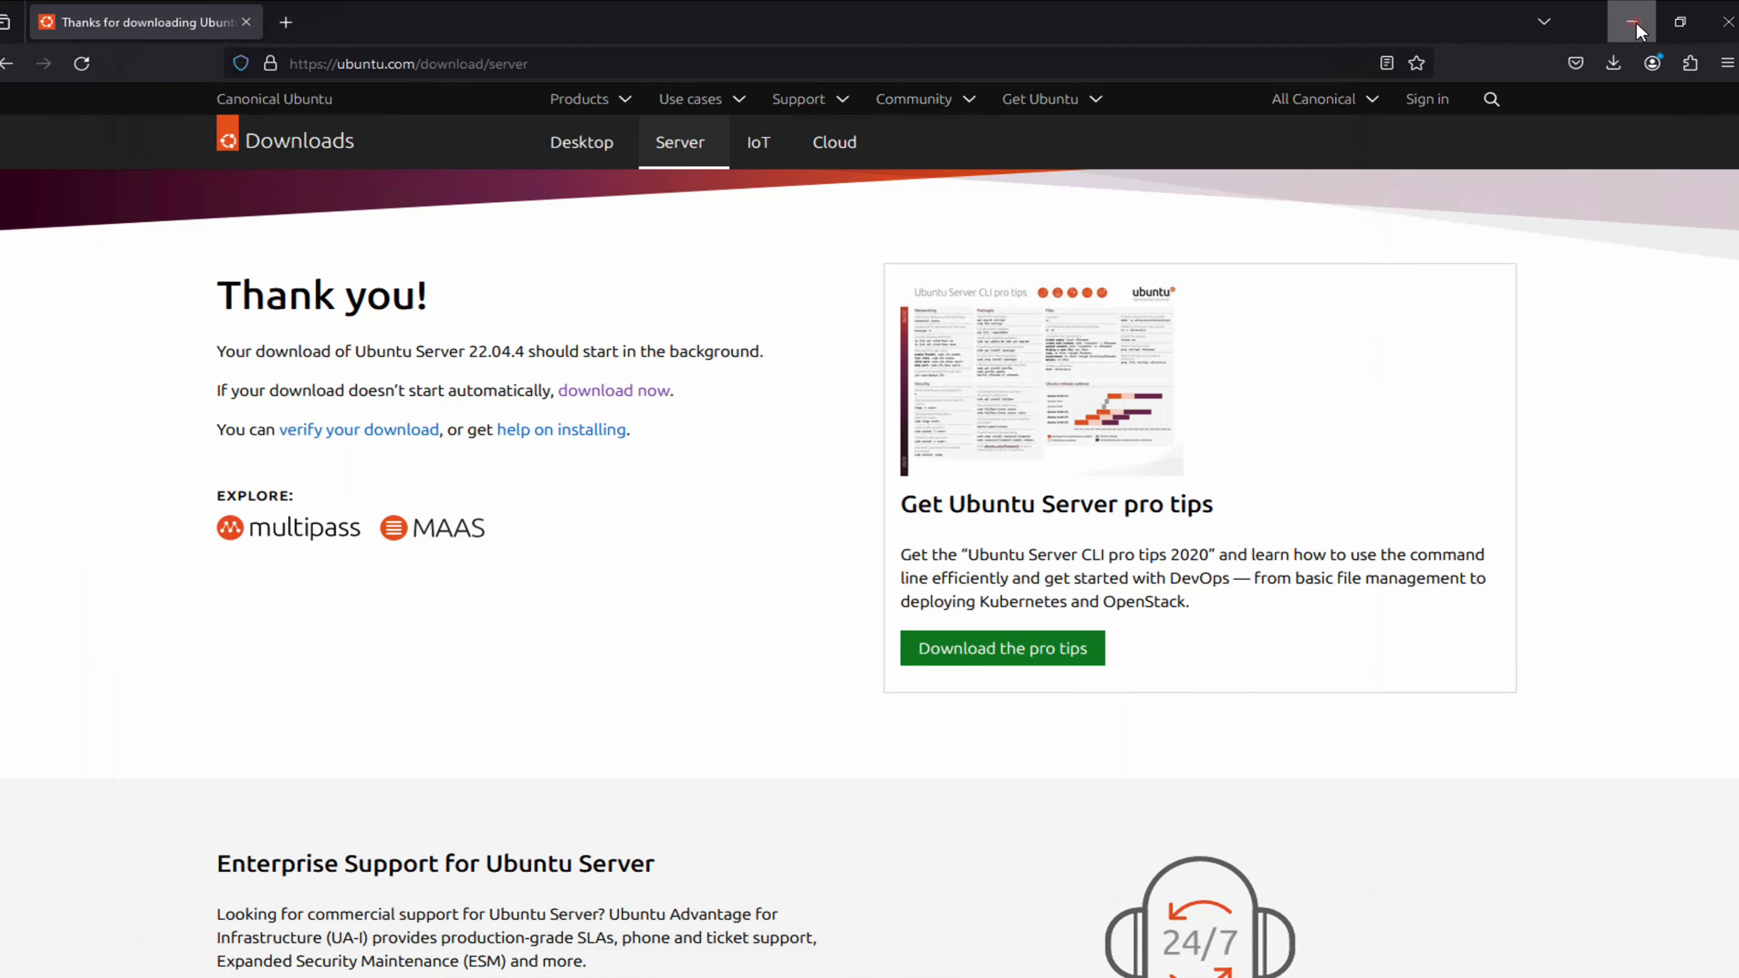
pyautogui.click(1632, 22)
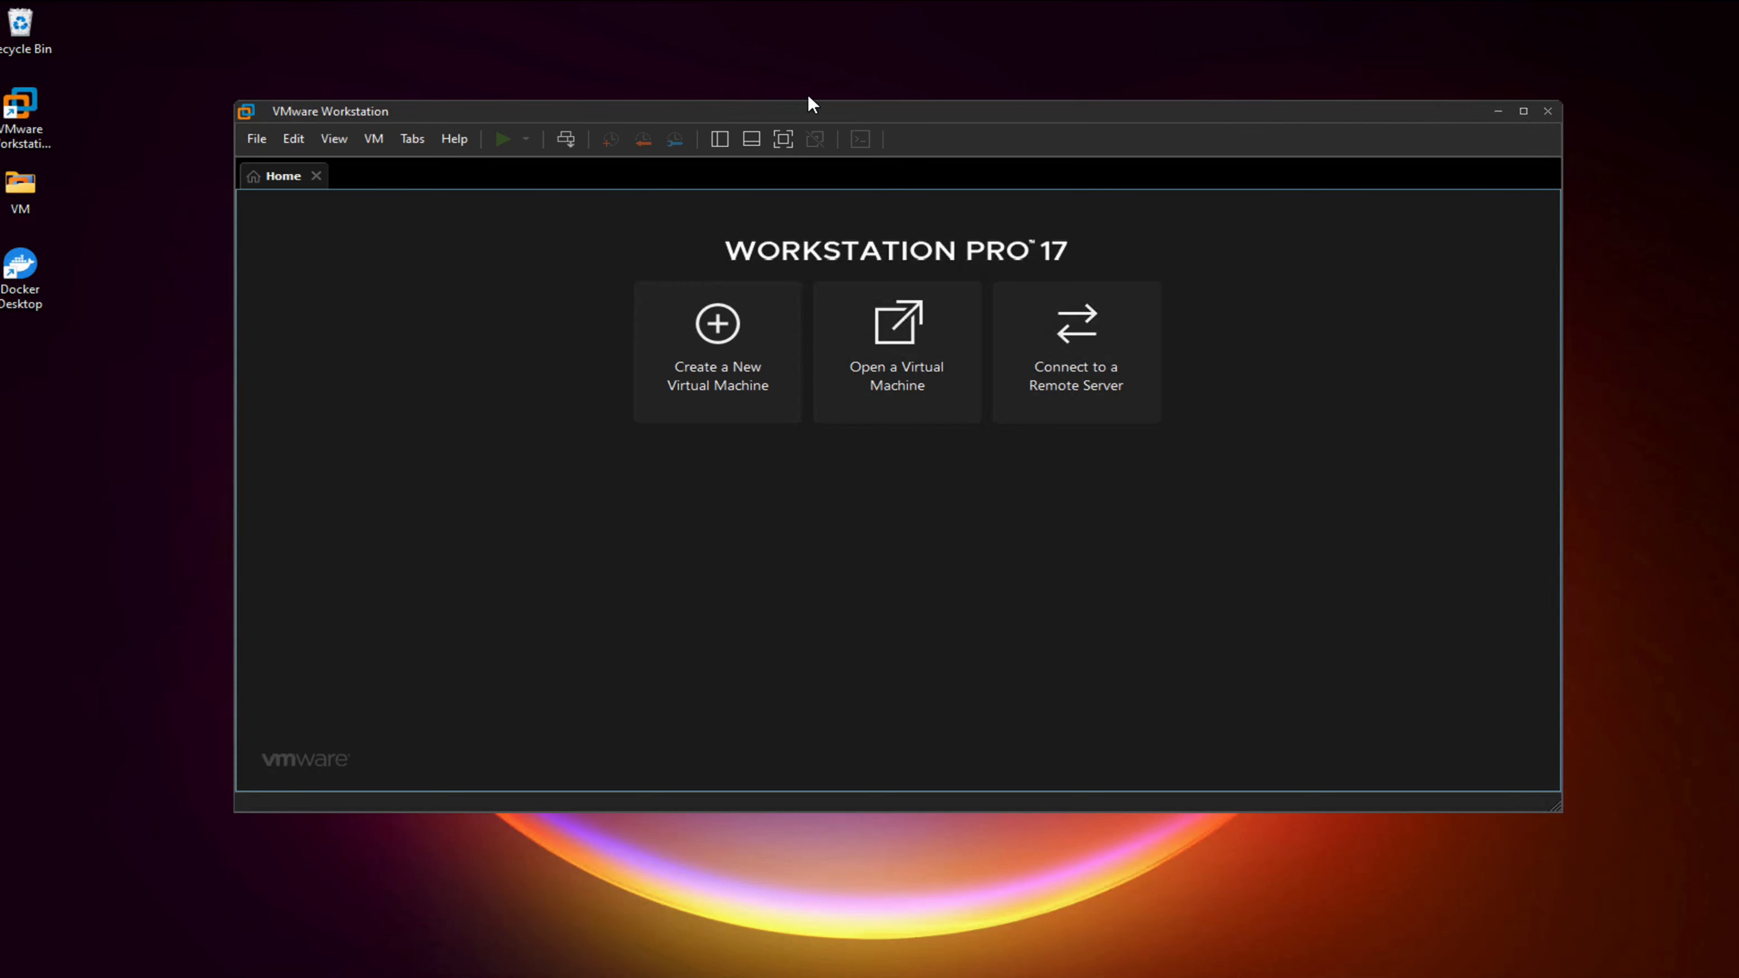
# Start a Typical new VM using ubuntu-22.04.4-live-server-amd64.iso as the installer image
pyautogui.click(712, 328)
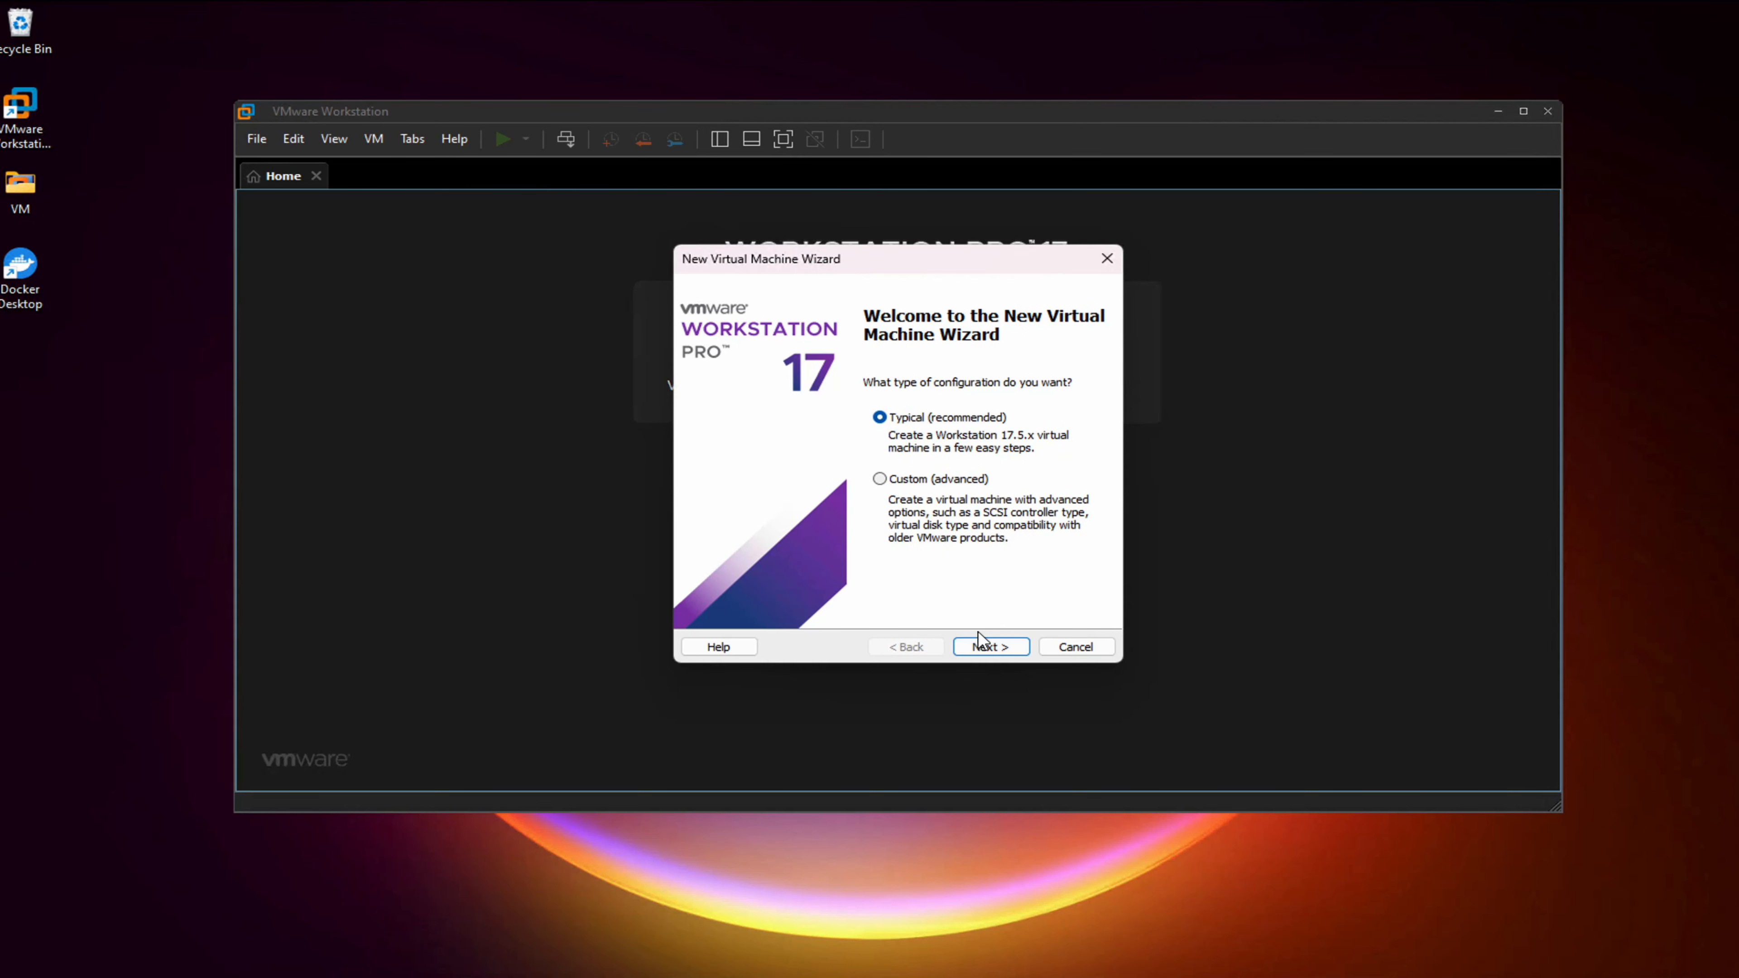
pyautogui.click(994, 649)
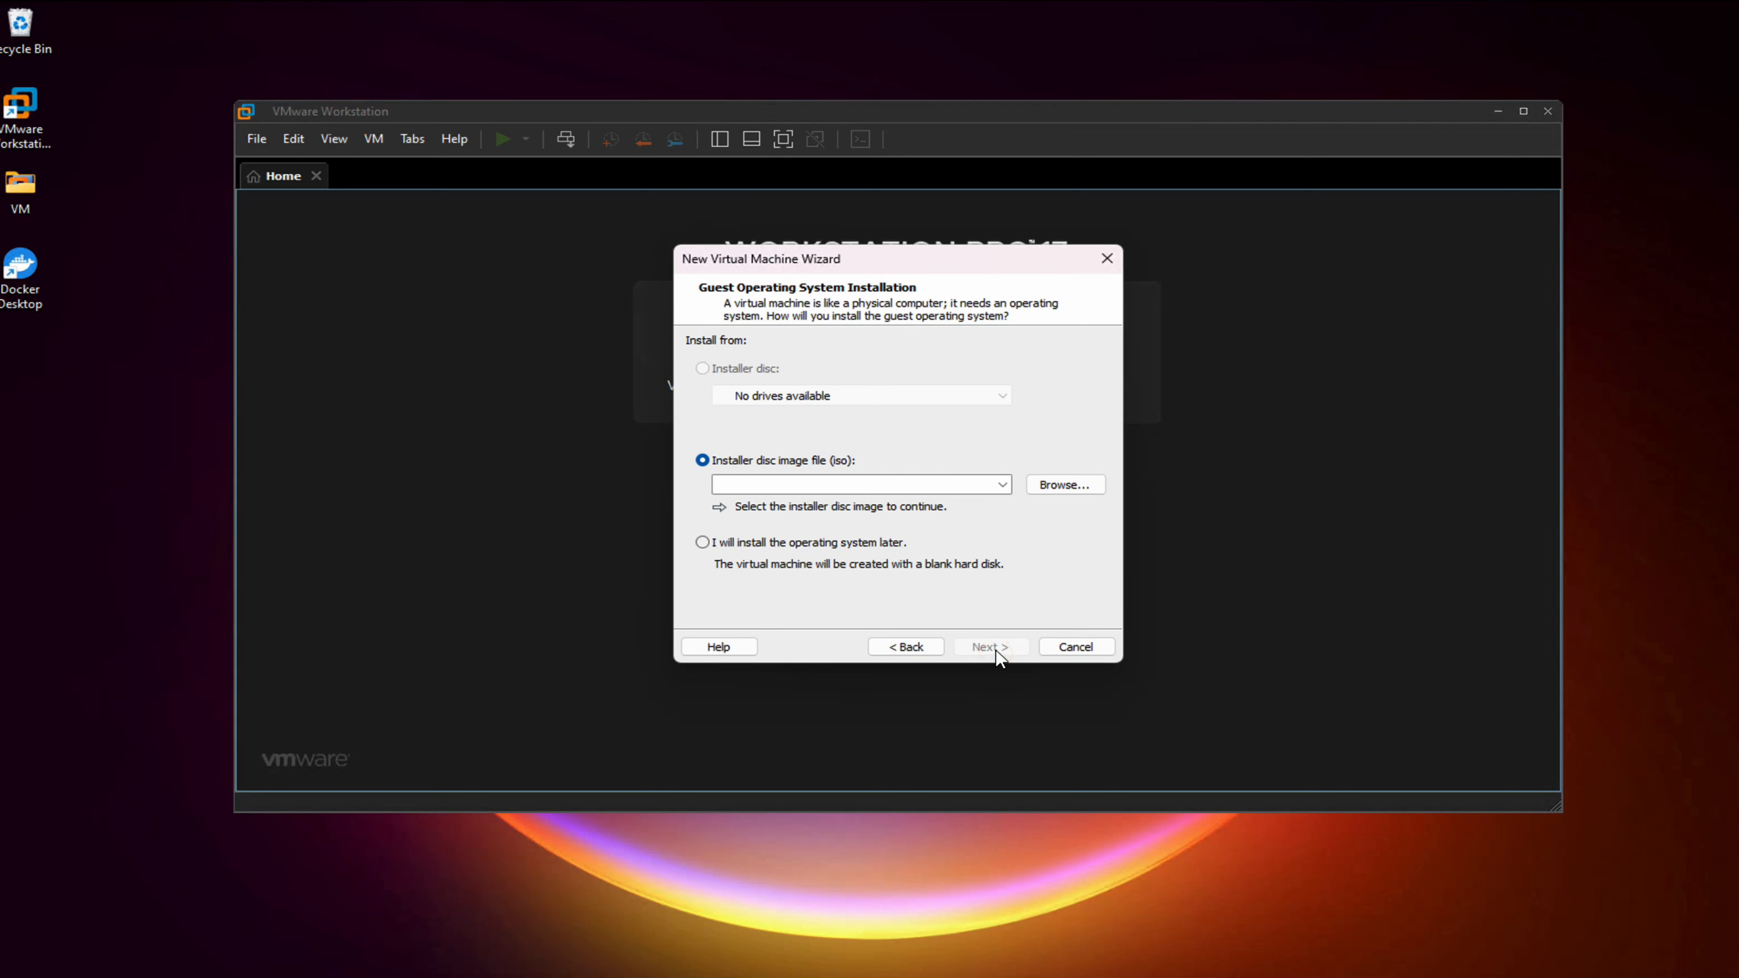
pyautogui.click(1066, 484)
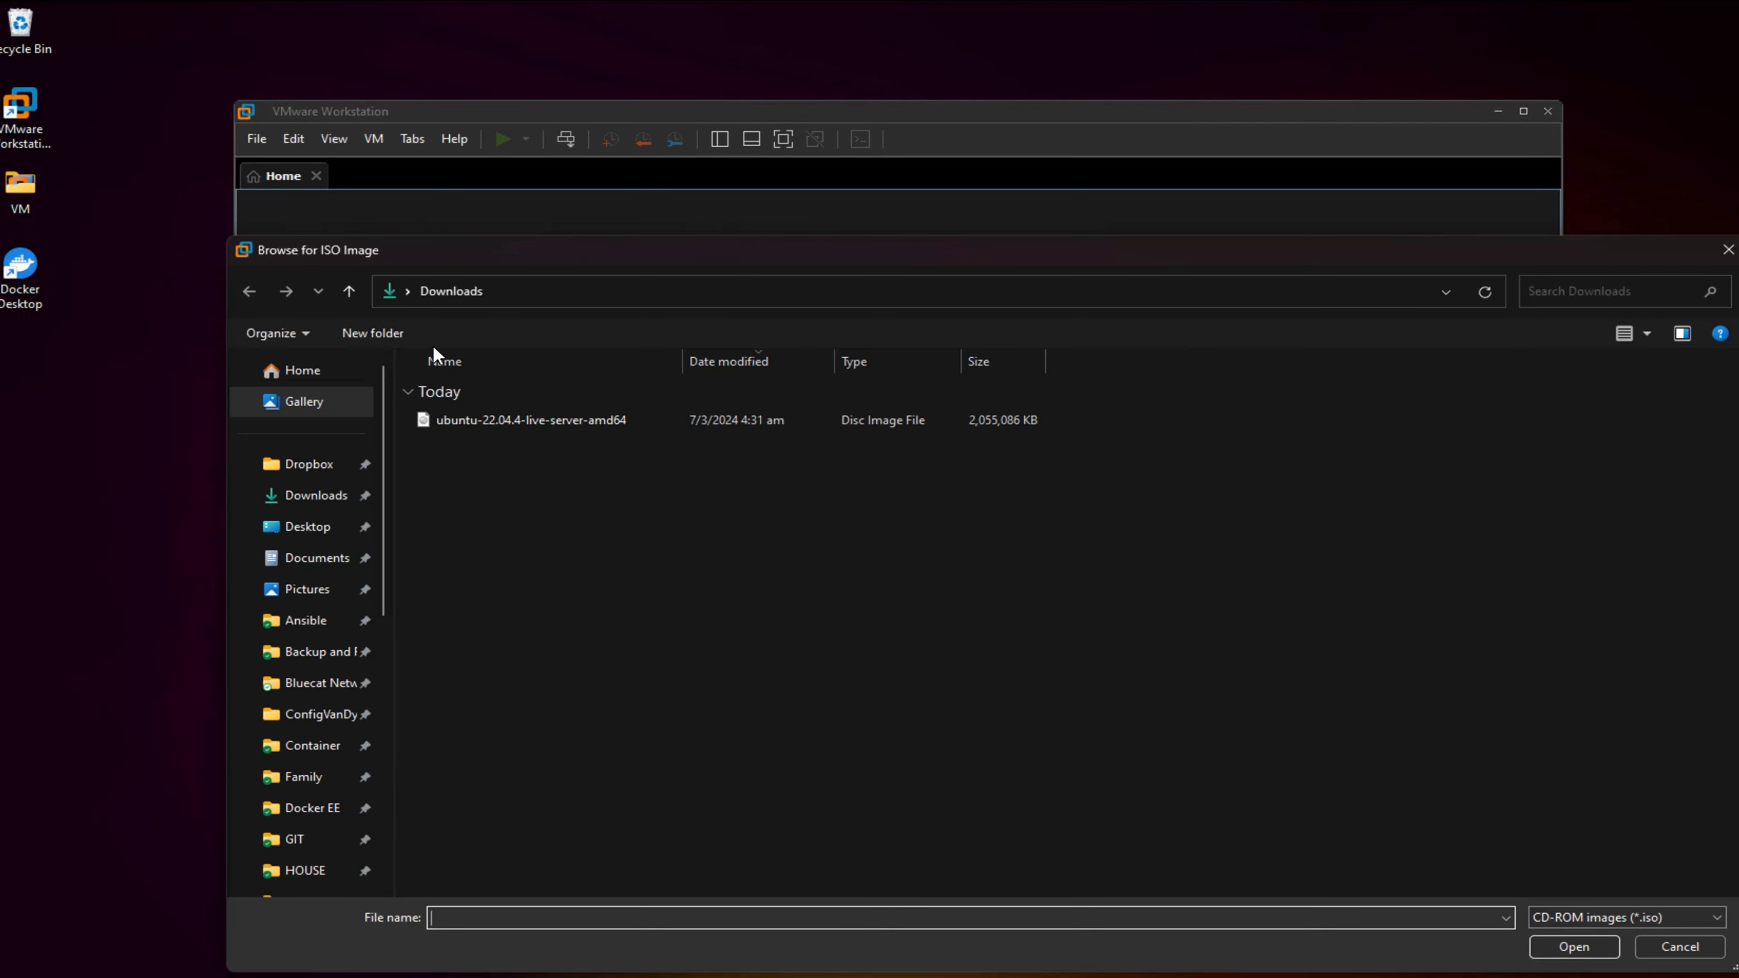
pyautogui.click(558, 430)
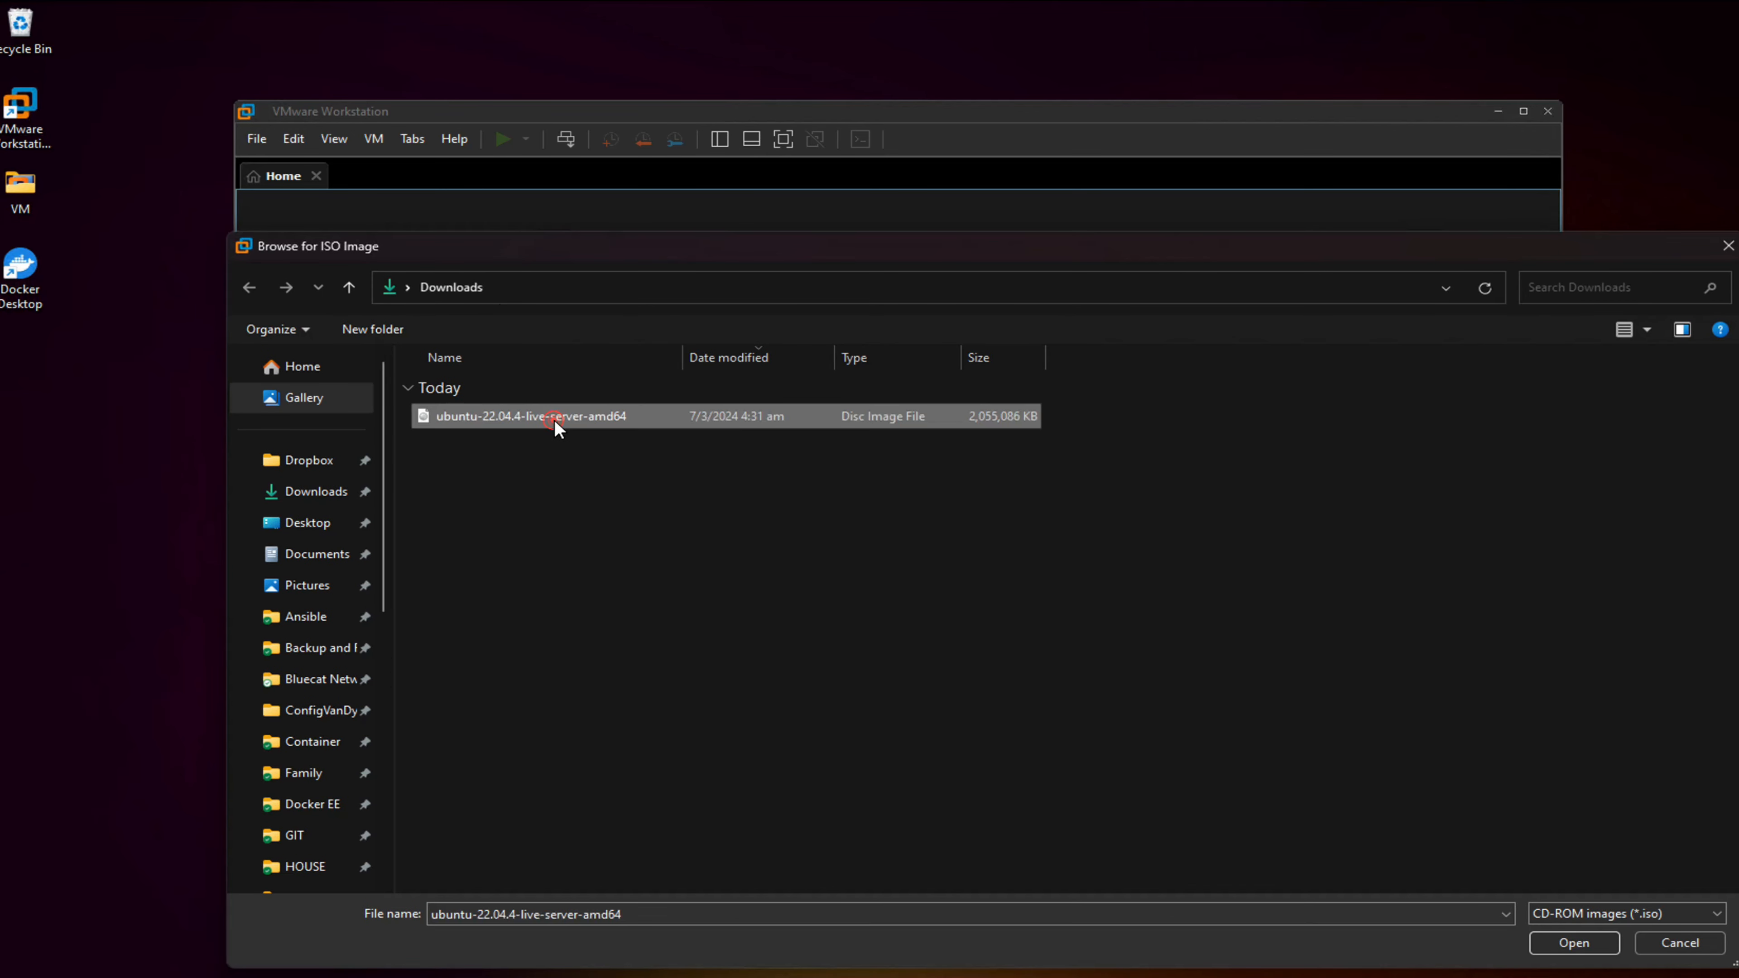
pyautogui.click(1579, 949)
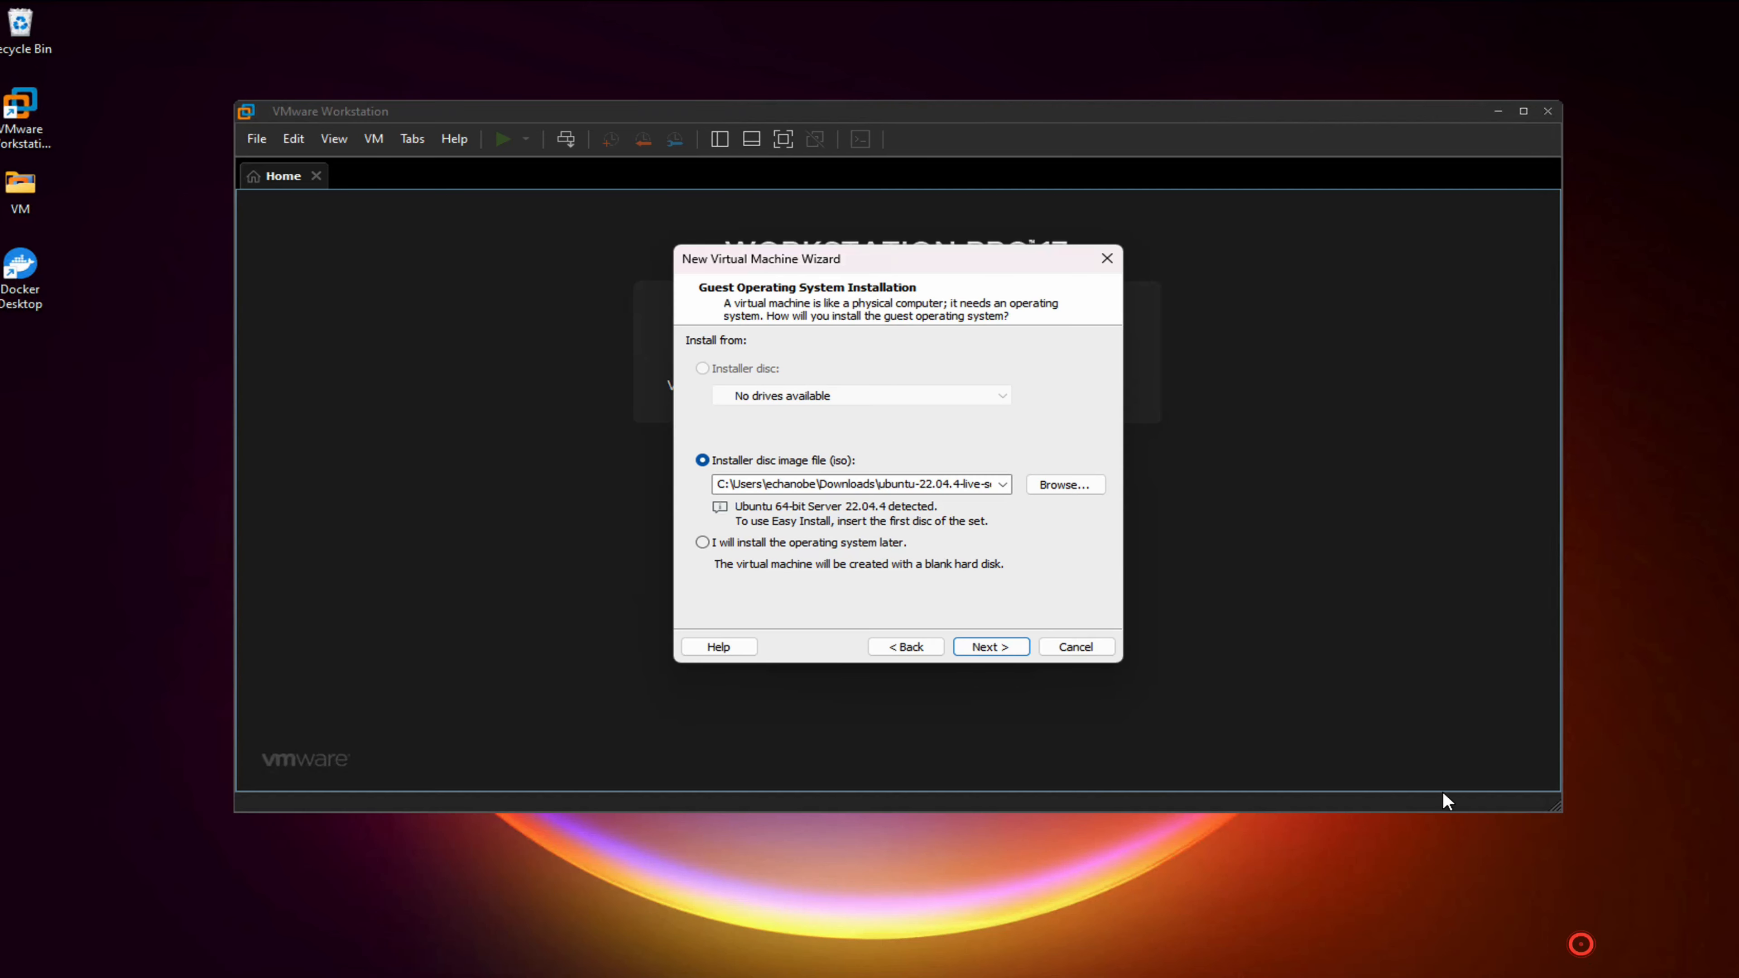
pyautogui.click(1006, 651)
pyautogui.click(889, 365)
# Name the VM 'Ubuntu 64-bit - 22.04.4' and keep the 20 GB disk
pyautogui.write('-bit -')
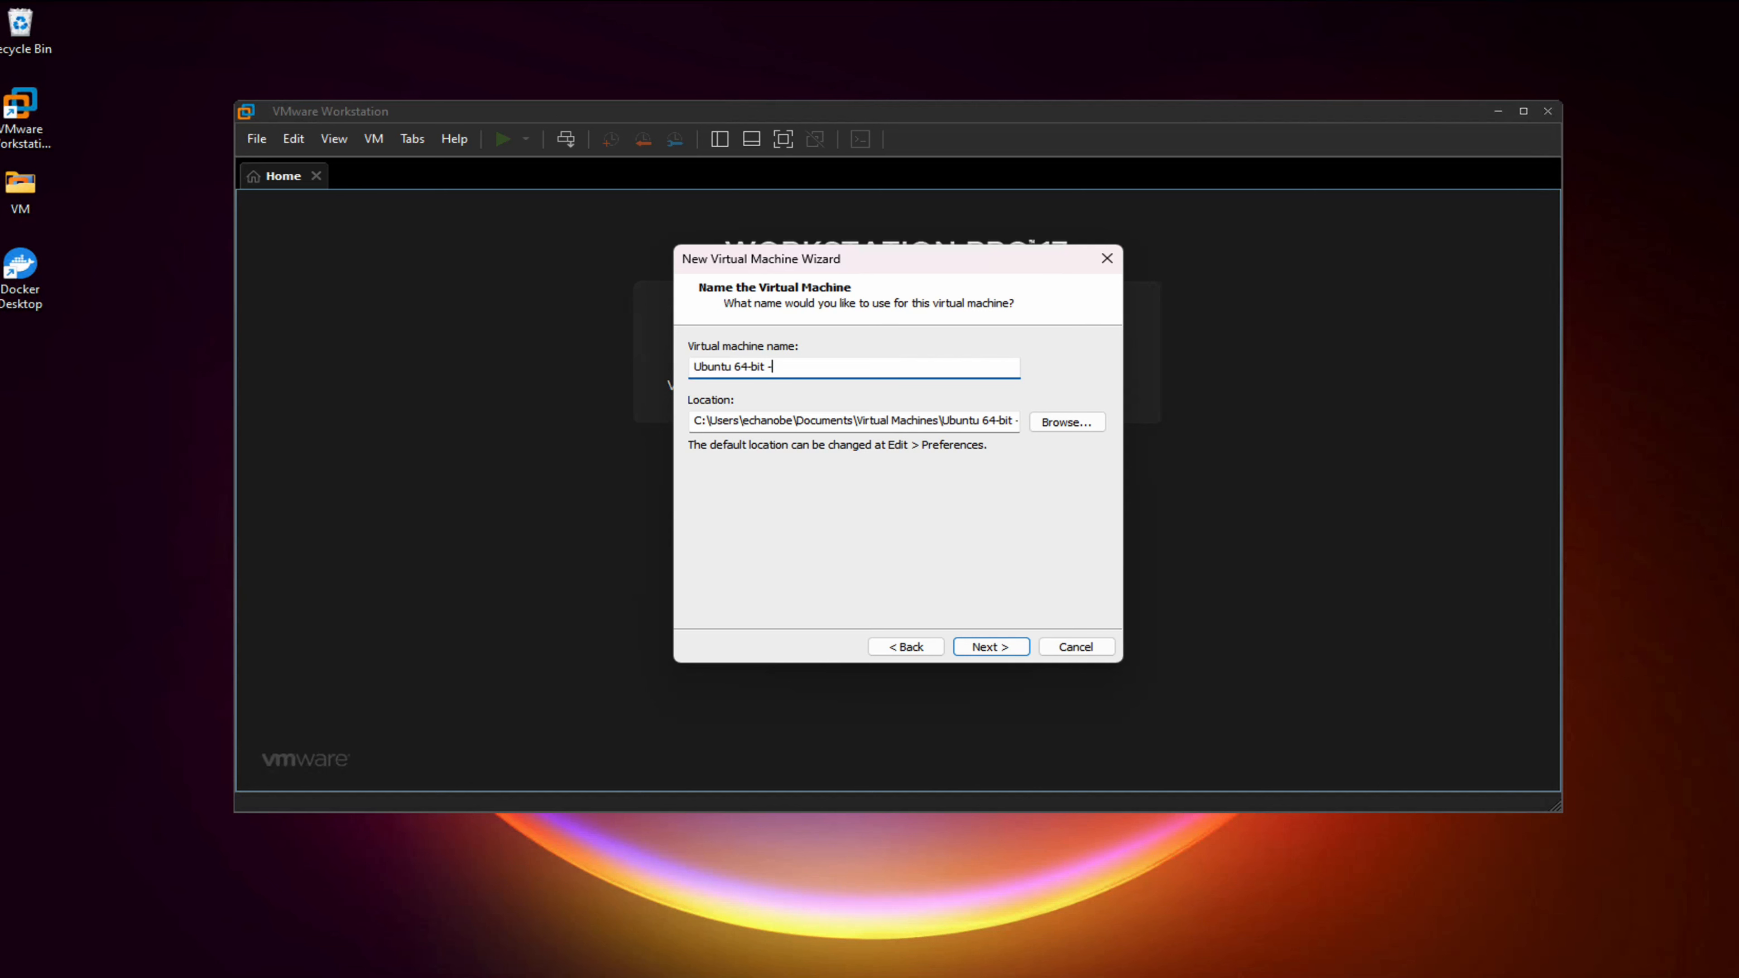
pyautogui.write(' 22.04.4')
pyautogui.click(1002, 647)
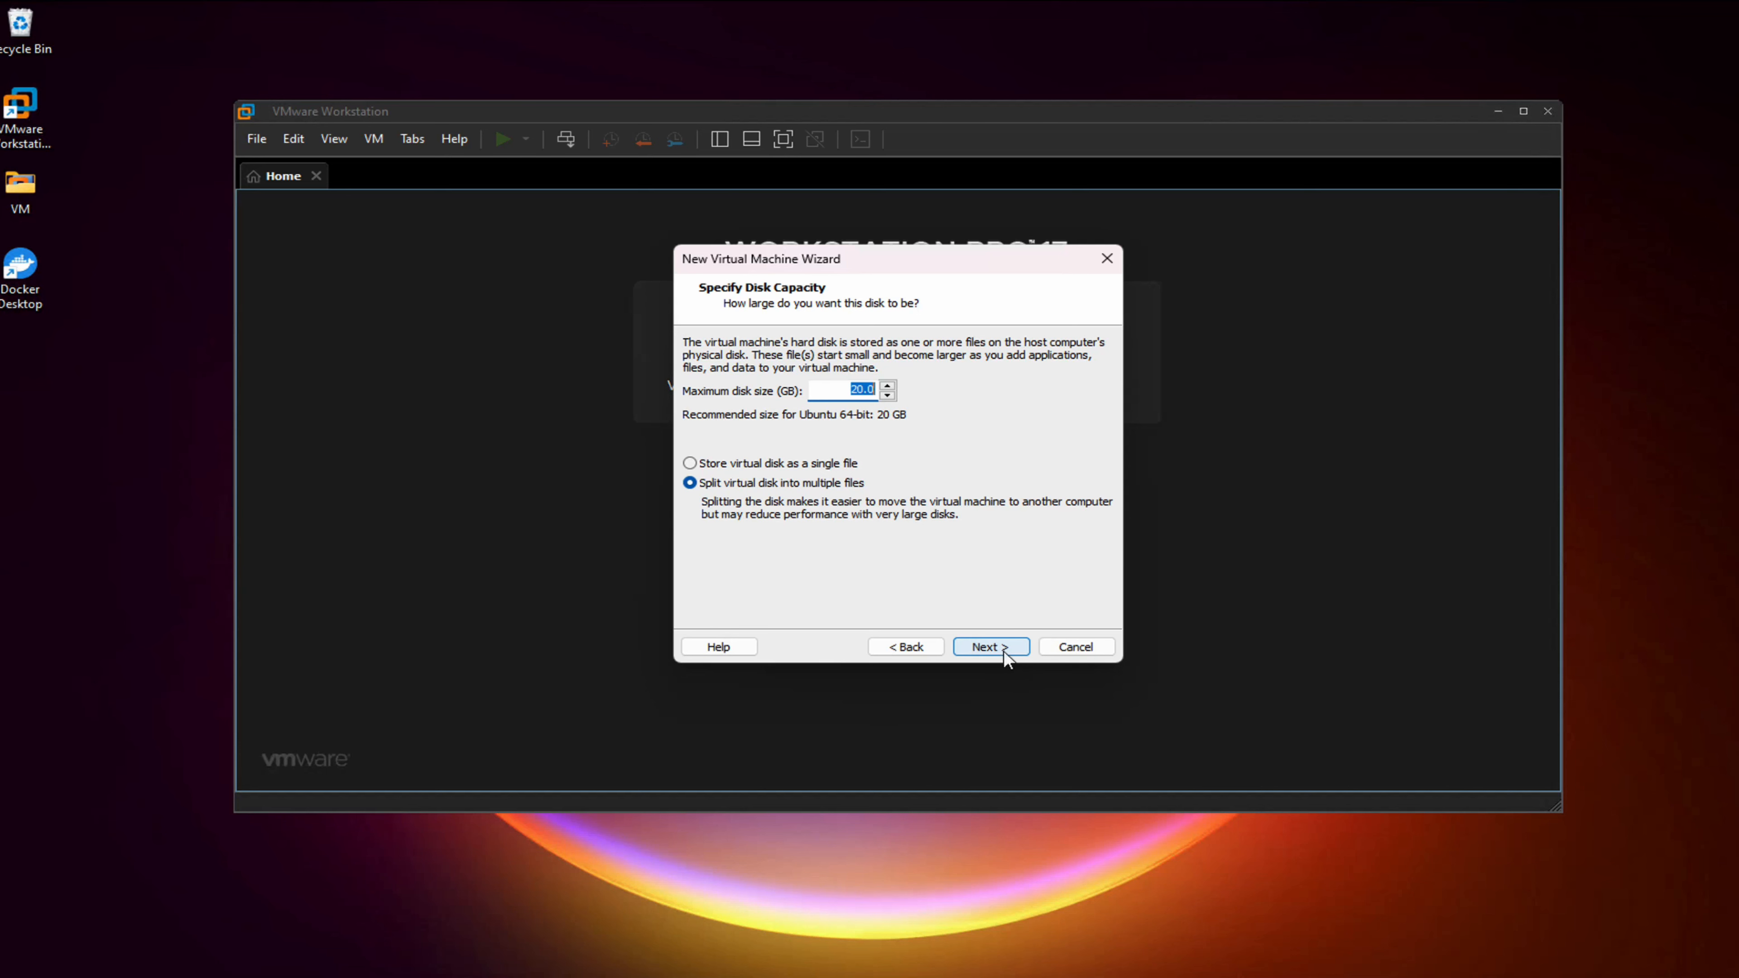
pyautogui.click(991, 646)
# Set the network adapter to Bridged and finish creating the VM
pyautogui.click(809, 538)
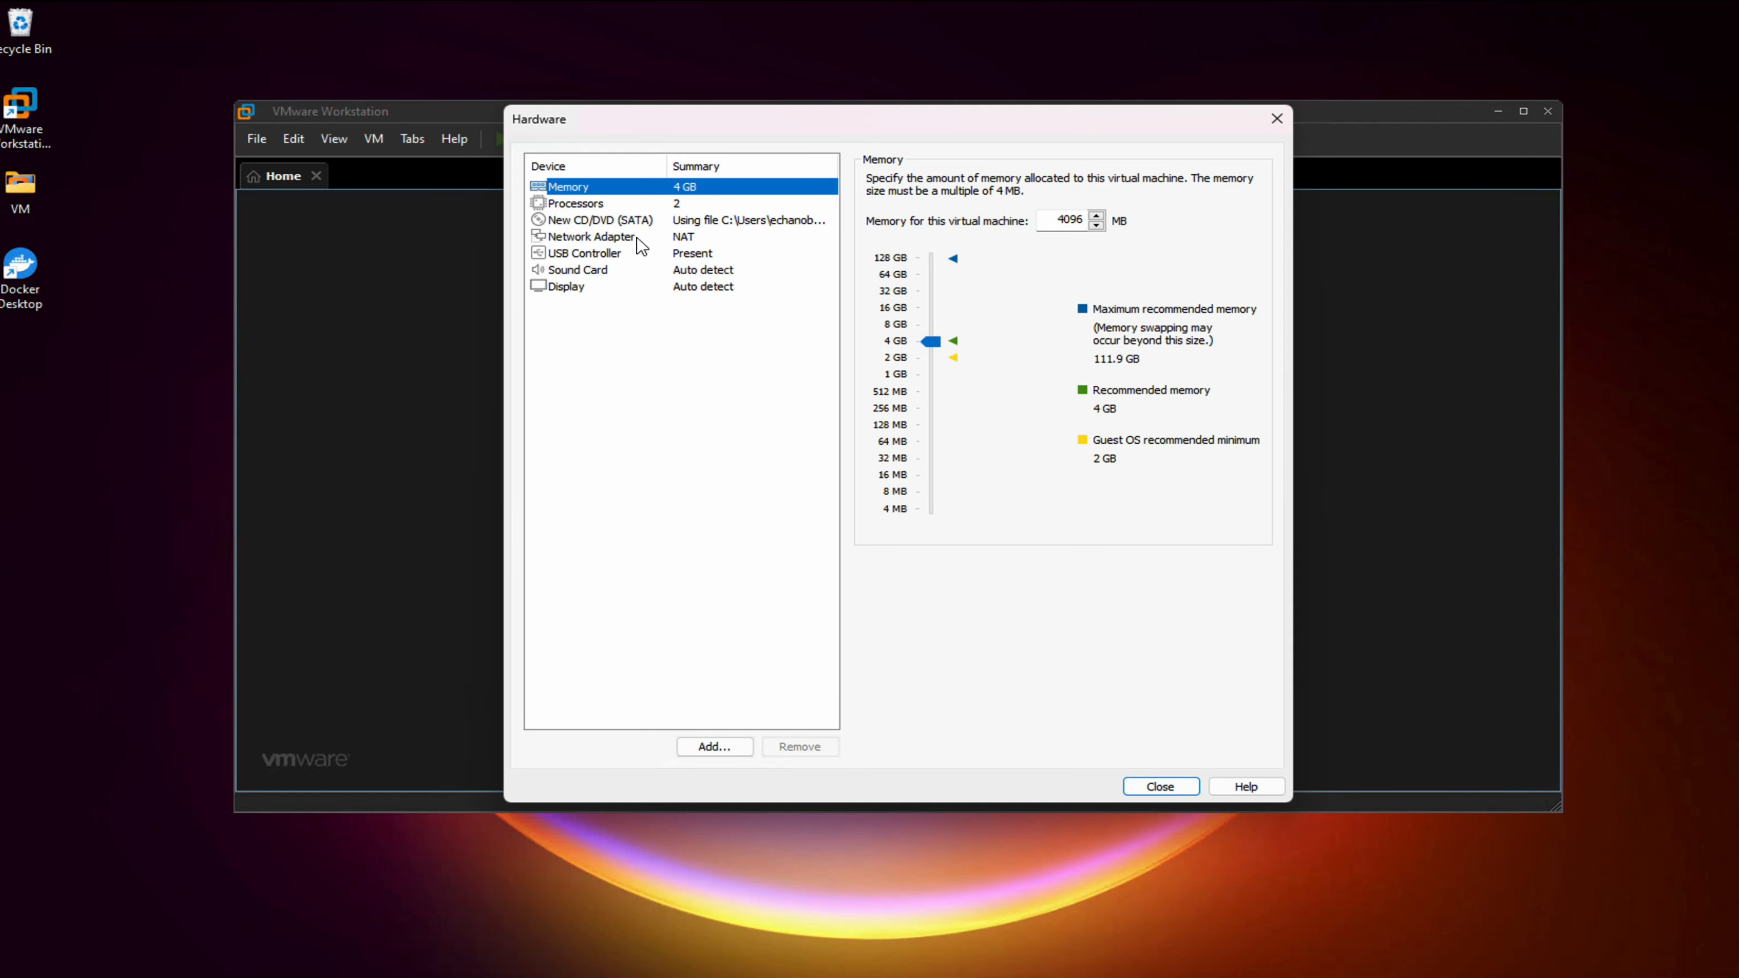
pyautogui.click(636, 235)
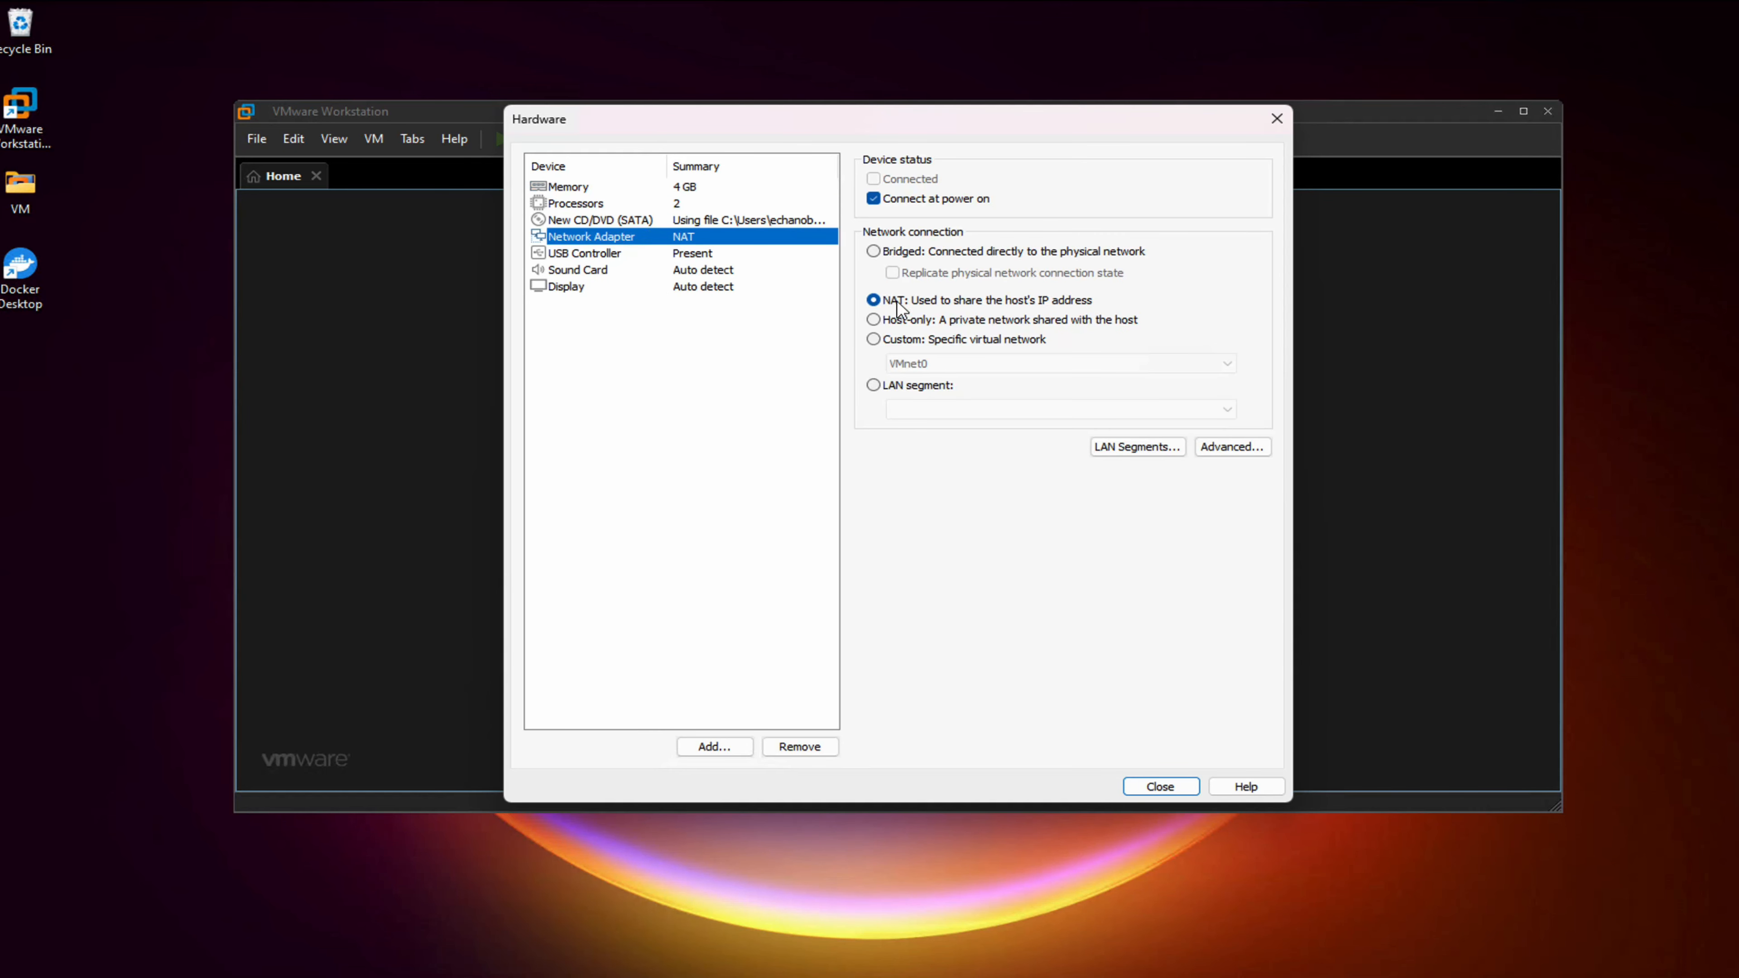
pyautogui.click(875, 253)
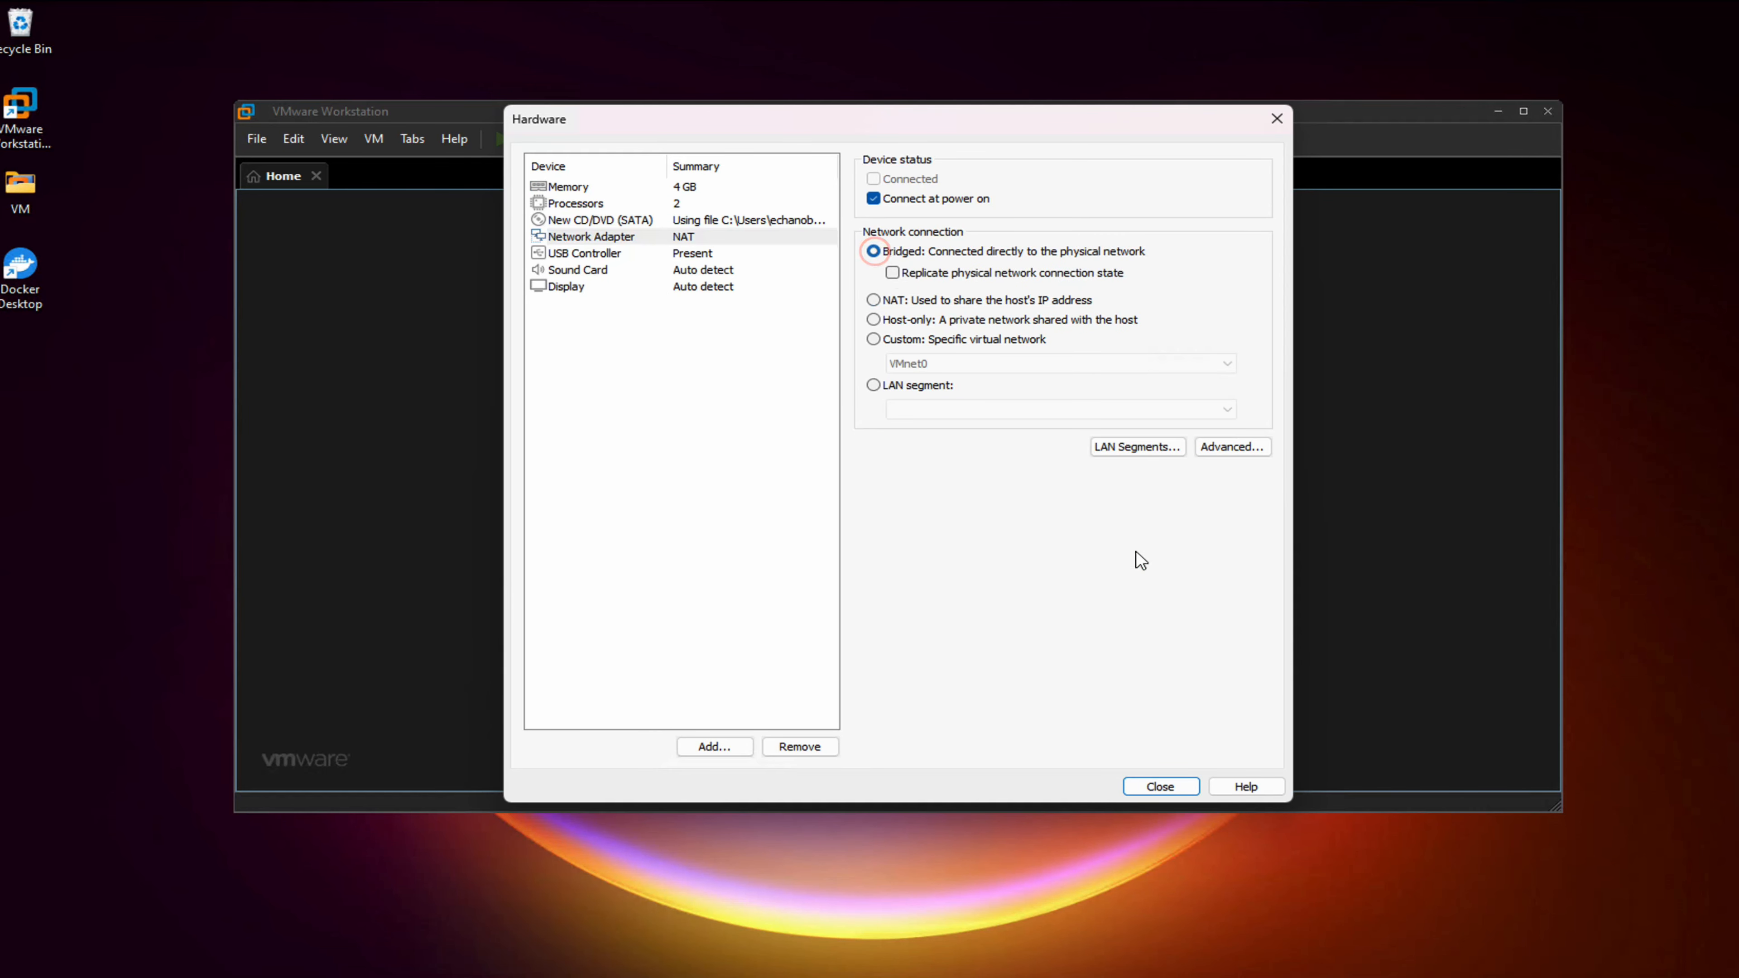
pyautogui.click(1158, 786)
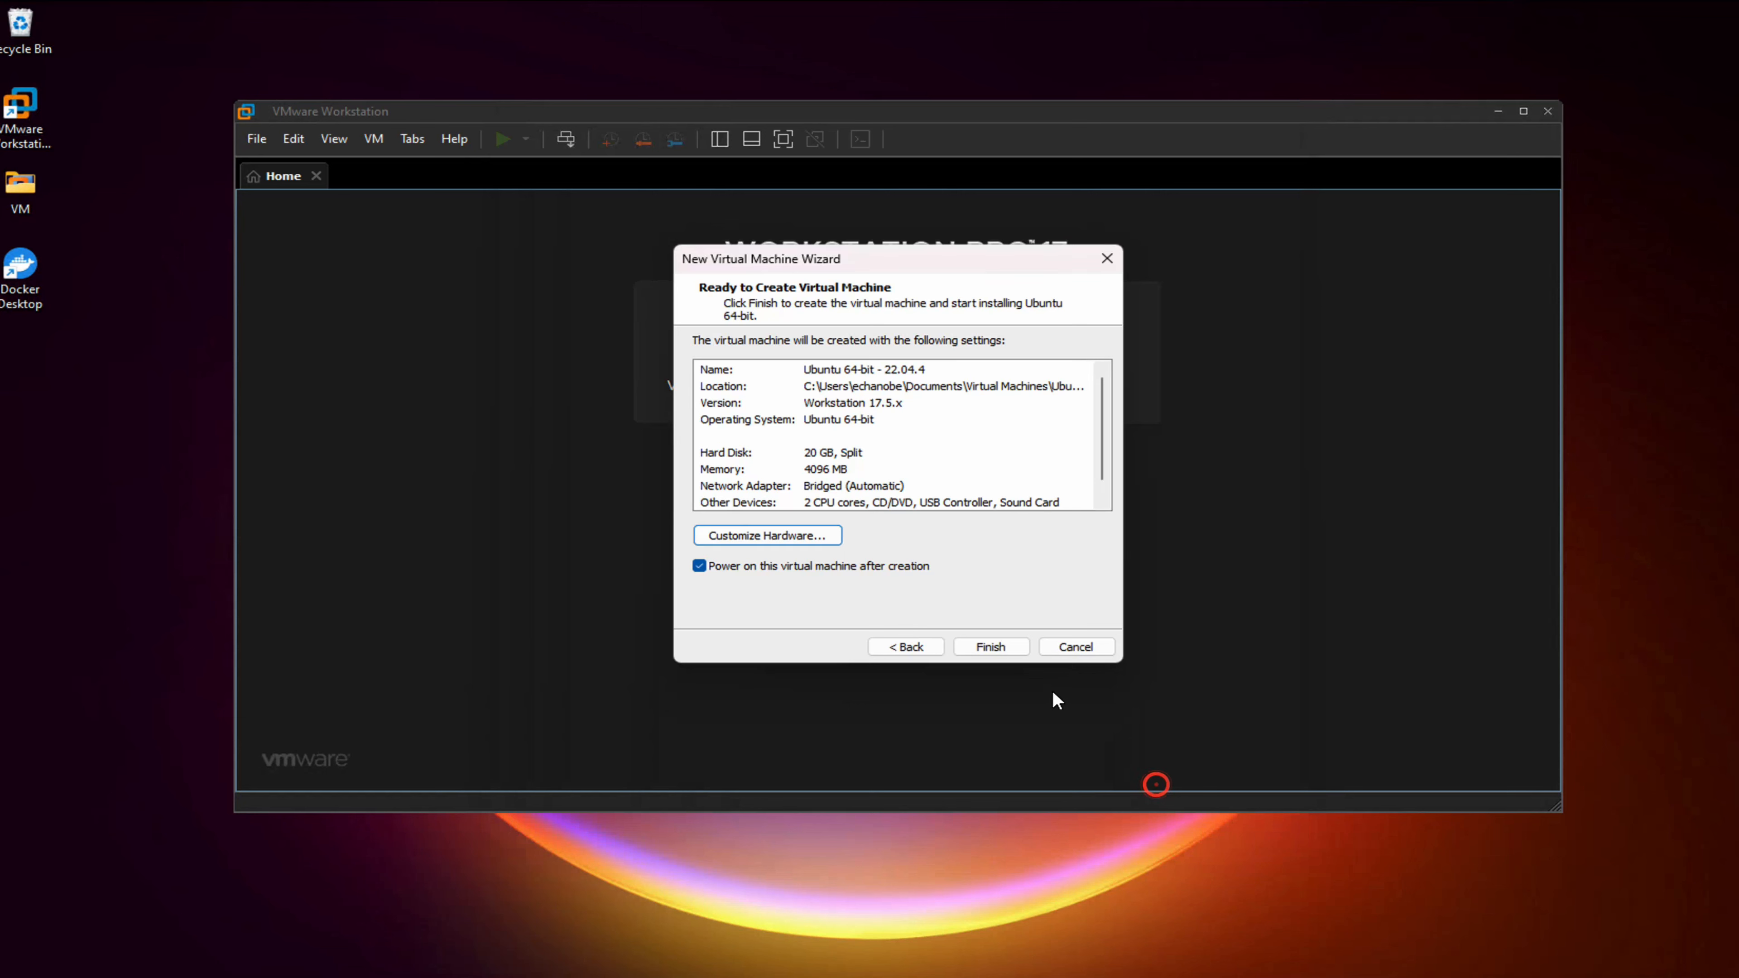
pyautogui.click(996, 648)
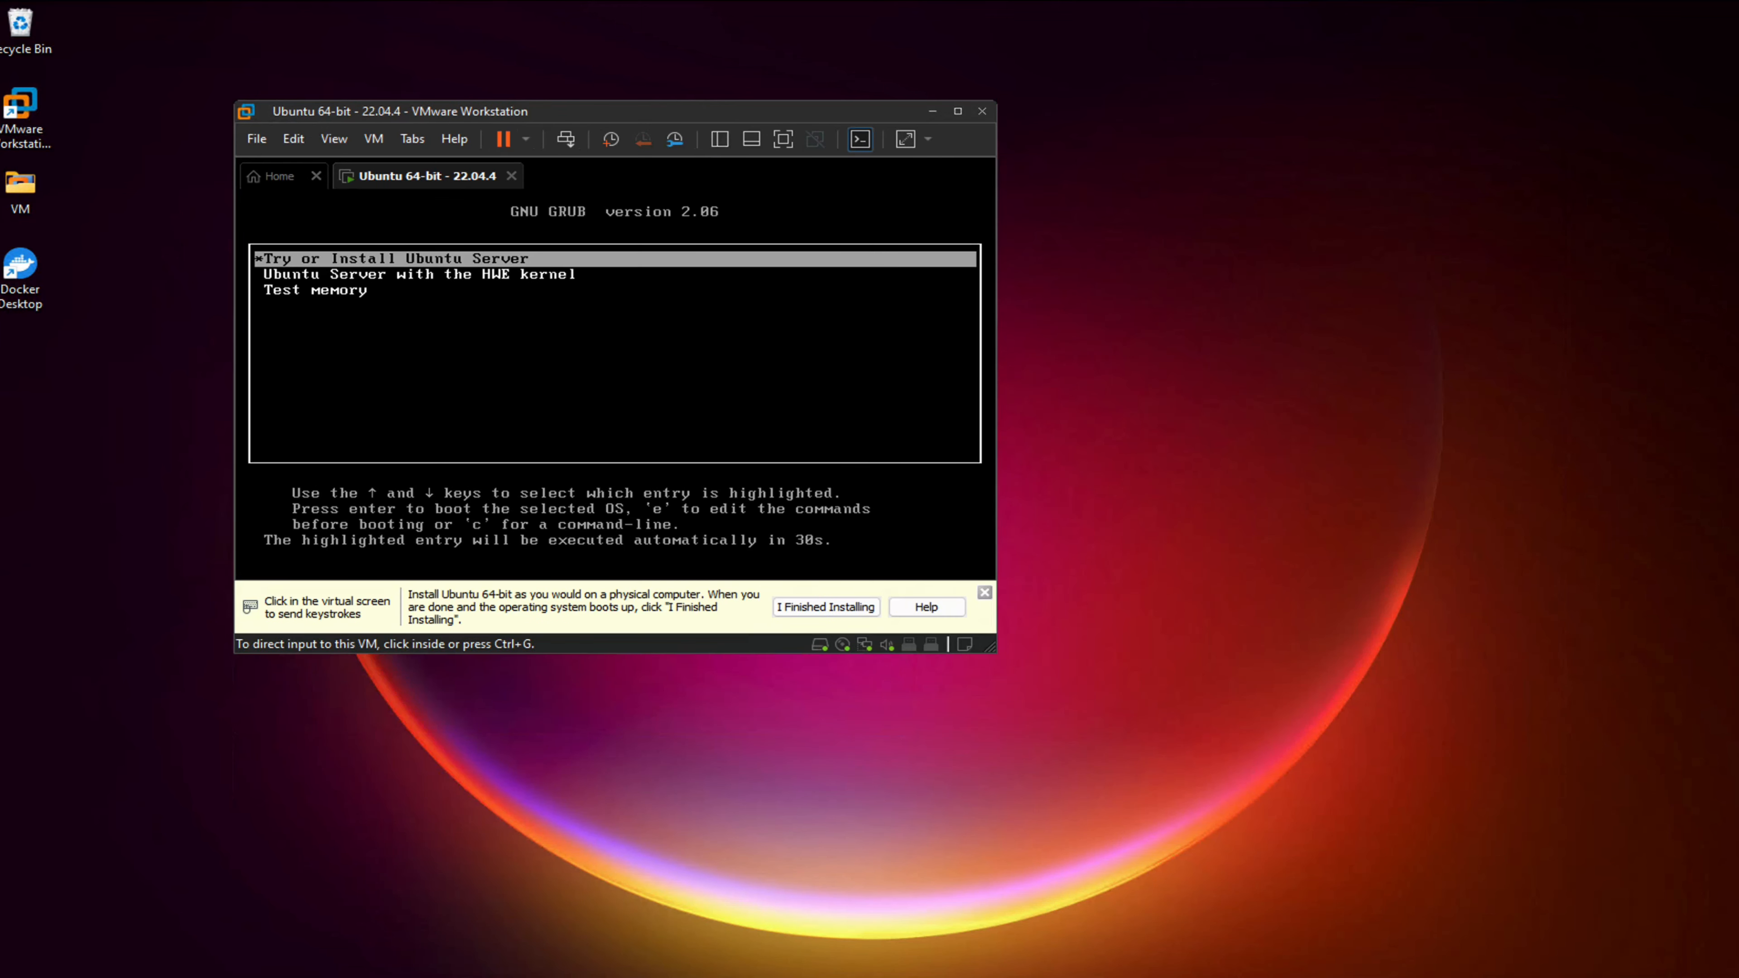
# Boot the VM into the Try or Install Ubuntu Server entry from GRUB
pyautogui.click(598, 320)
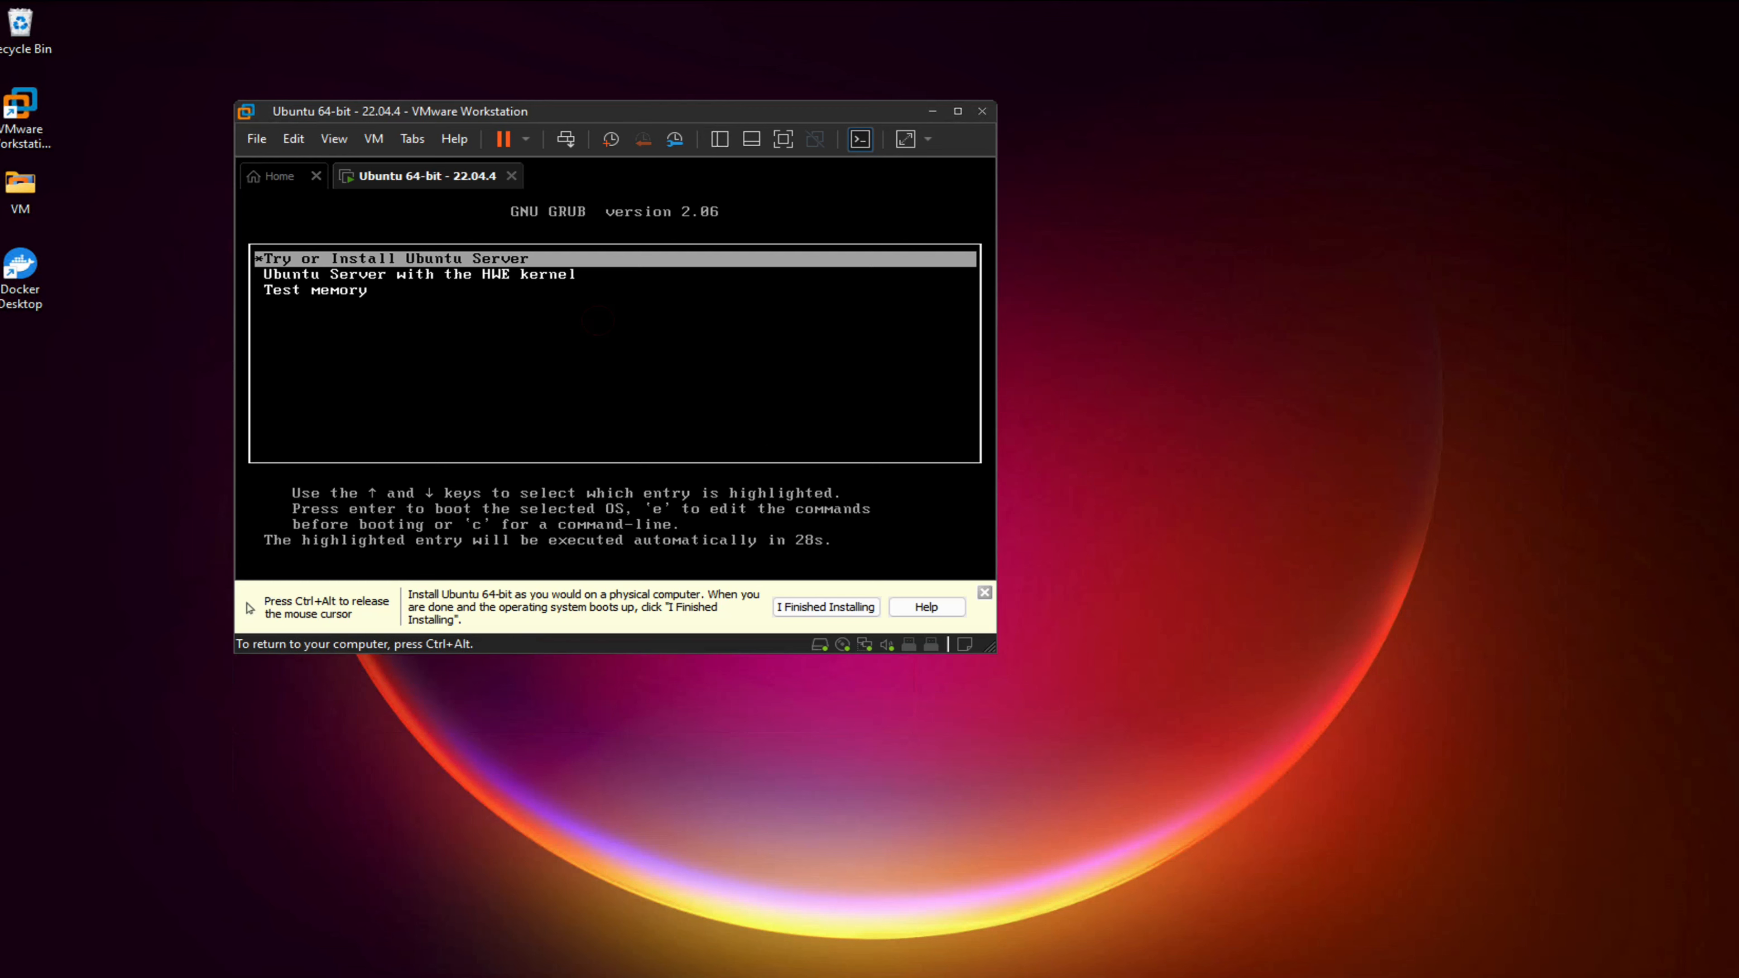
pyautogui.press('Return')
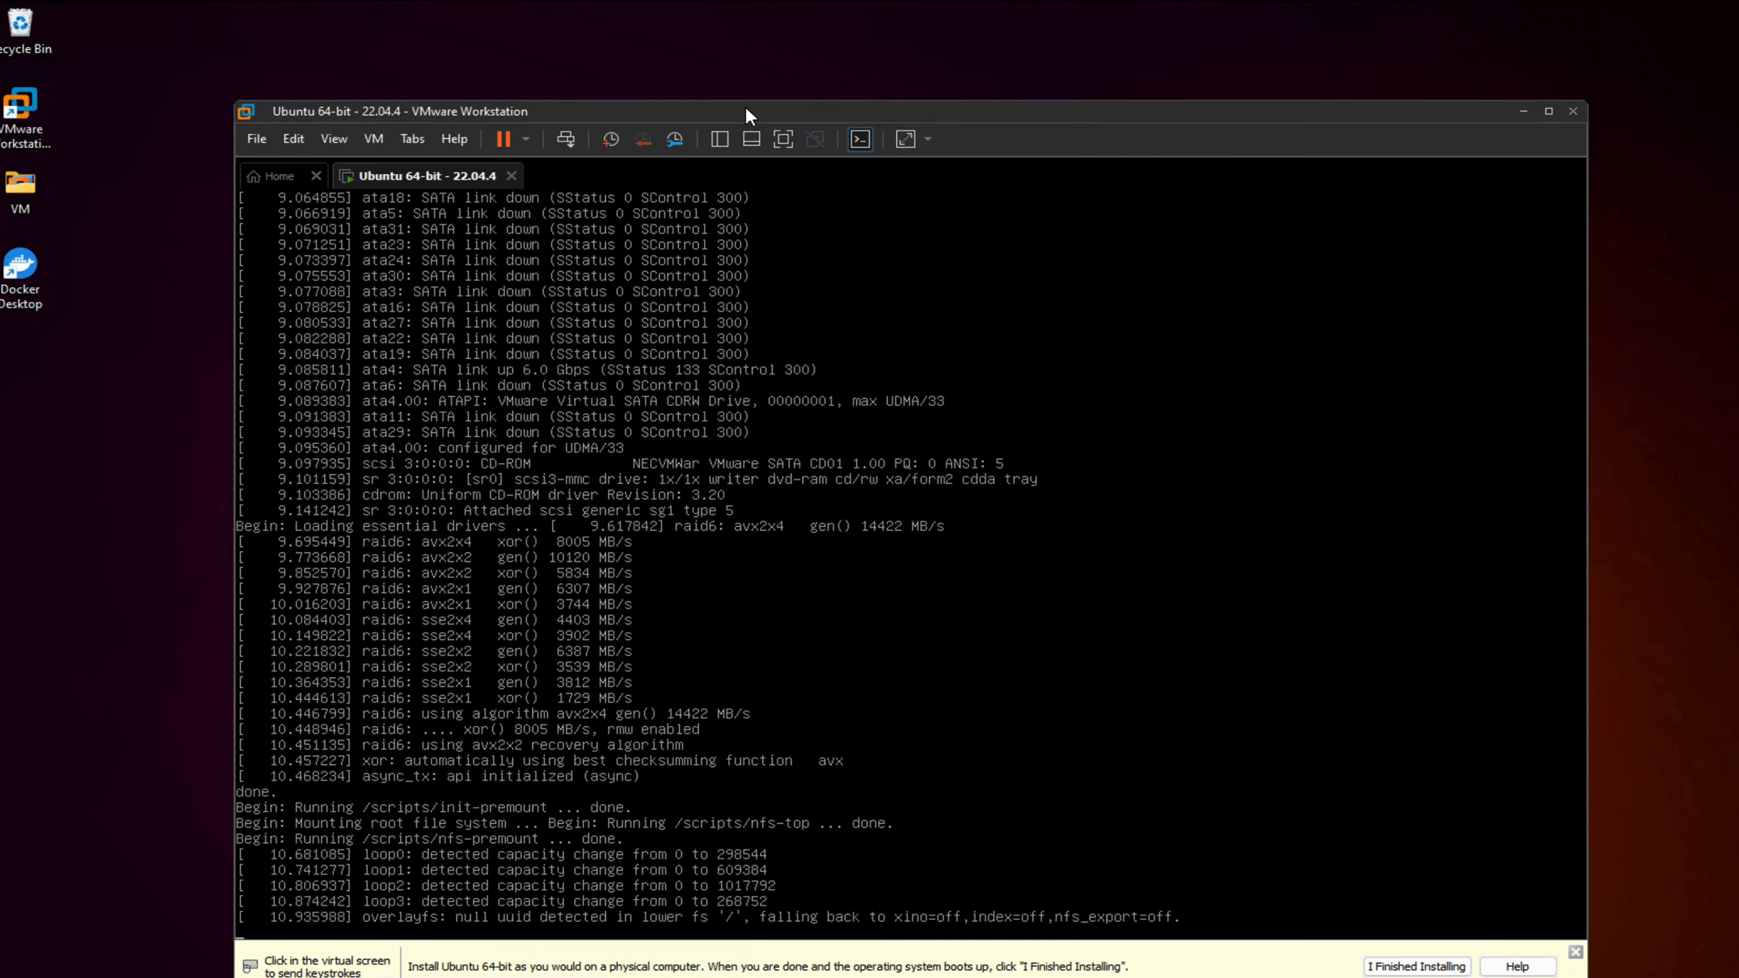
pyautogui.moveTo(745, 109); pyautogui.dragTo(700, 61)
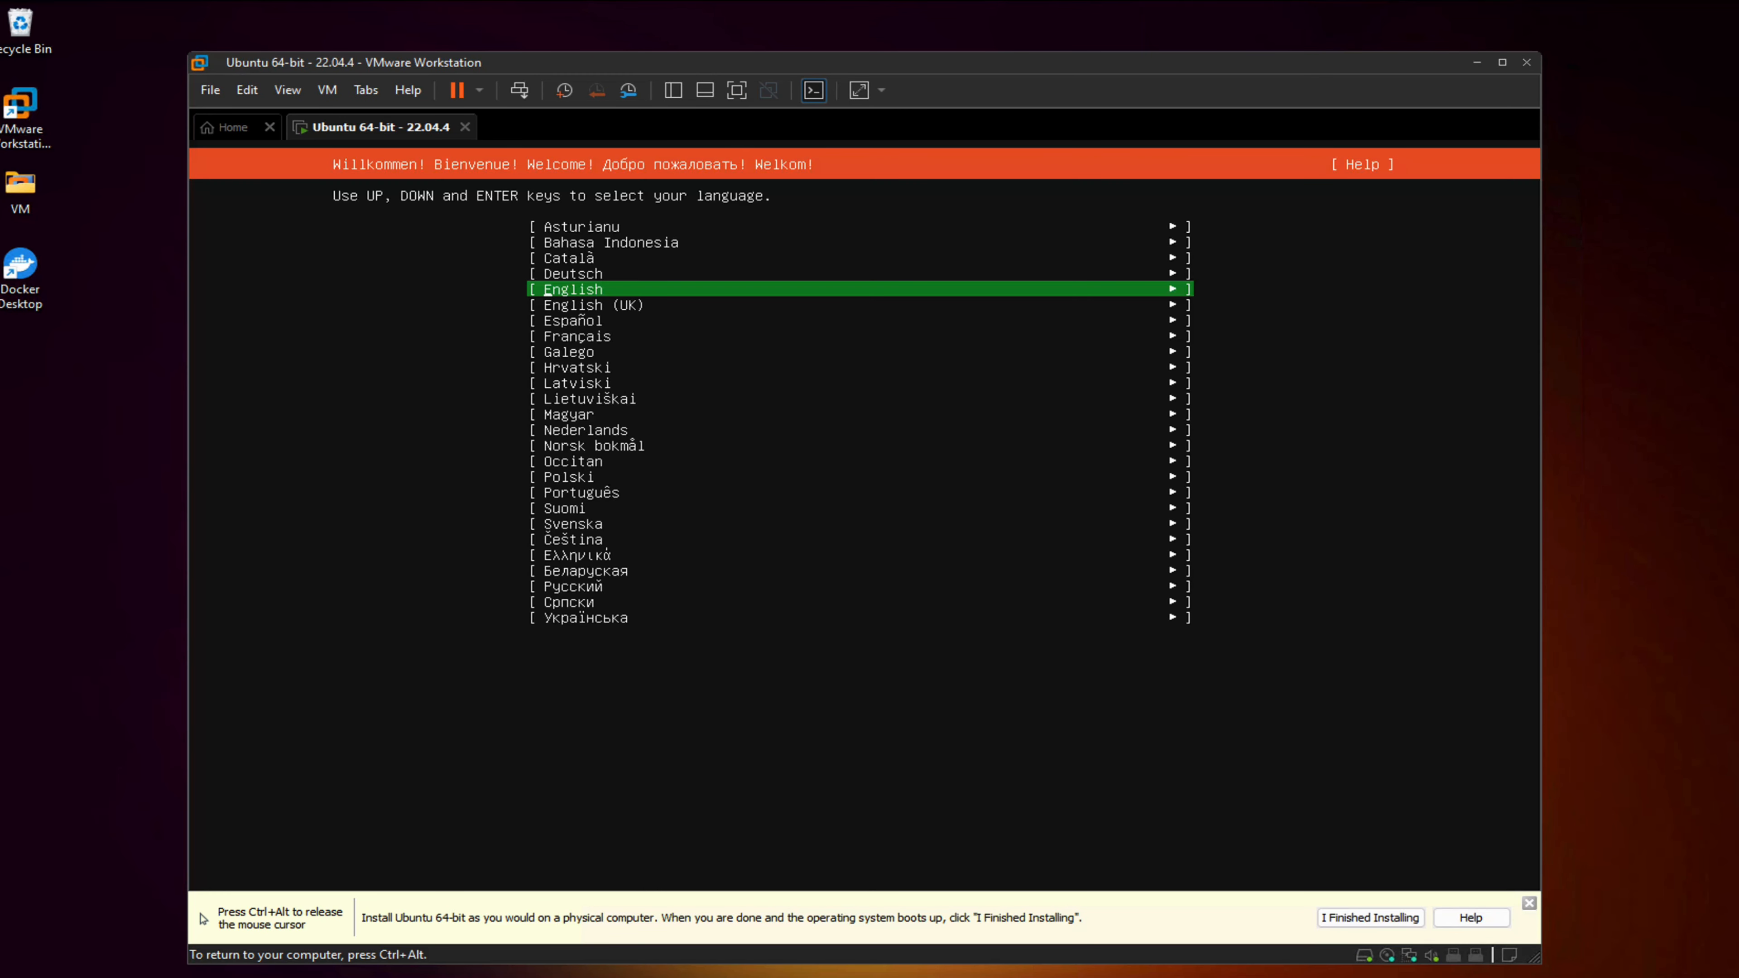
# Accept English language and keyboard, default server install, network settings and the tested sg.archive.ubuntu.com mirror
pyautogui.press('Return')
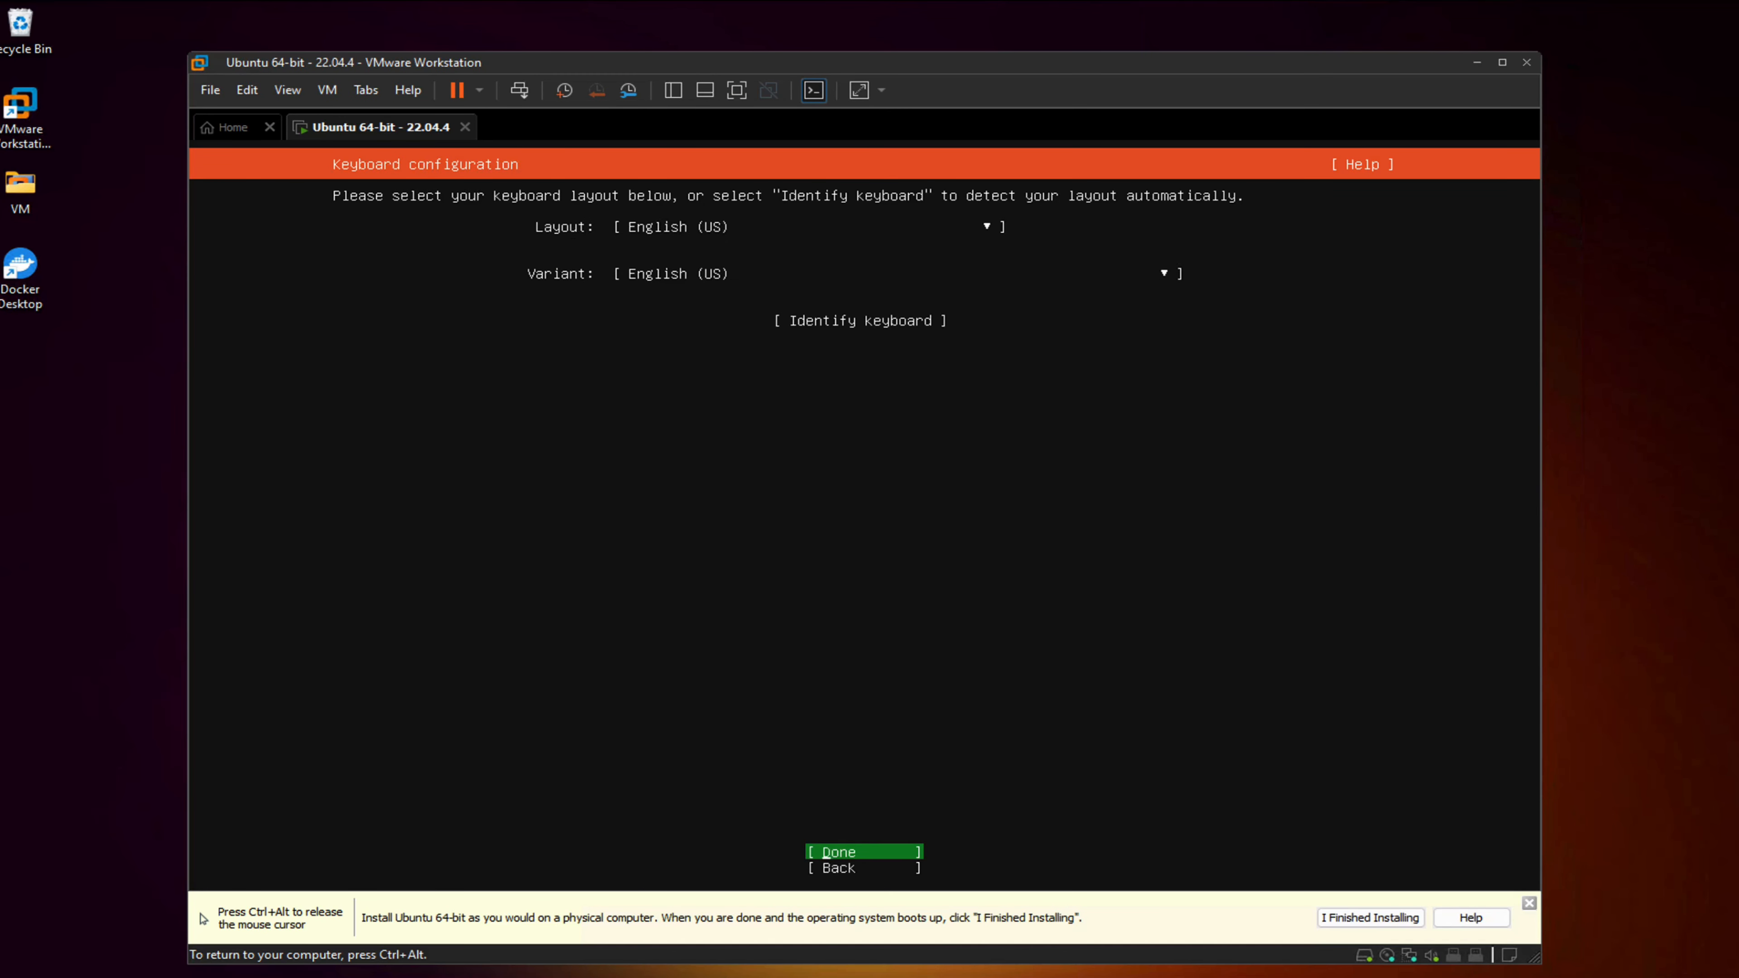
pyautogui.press('Return')
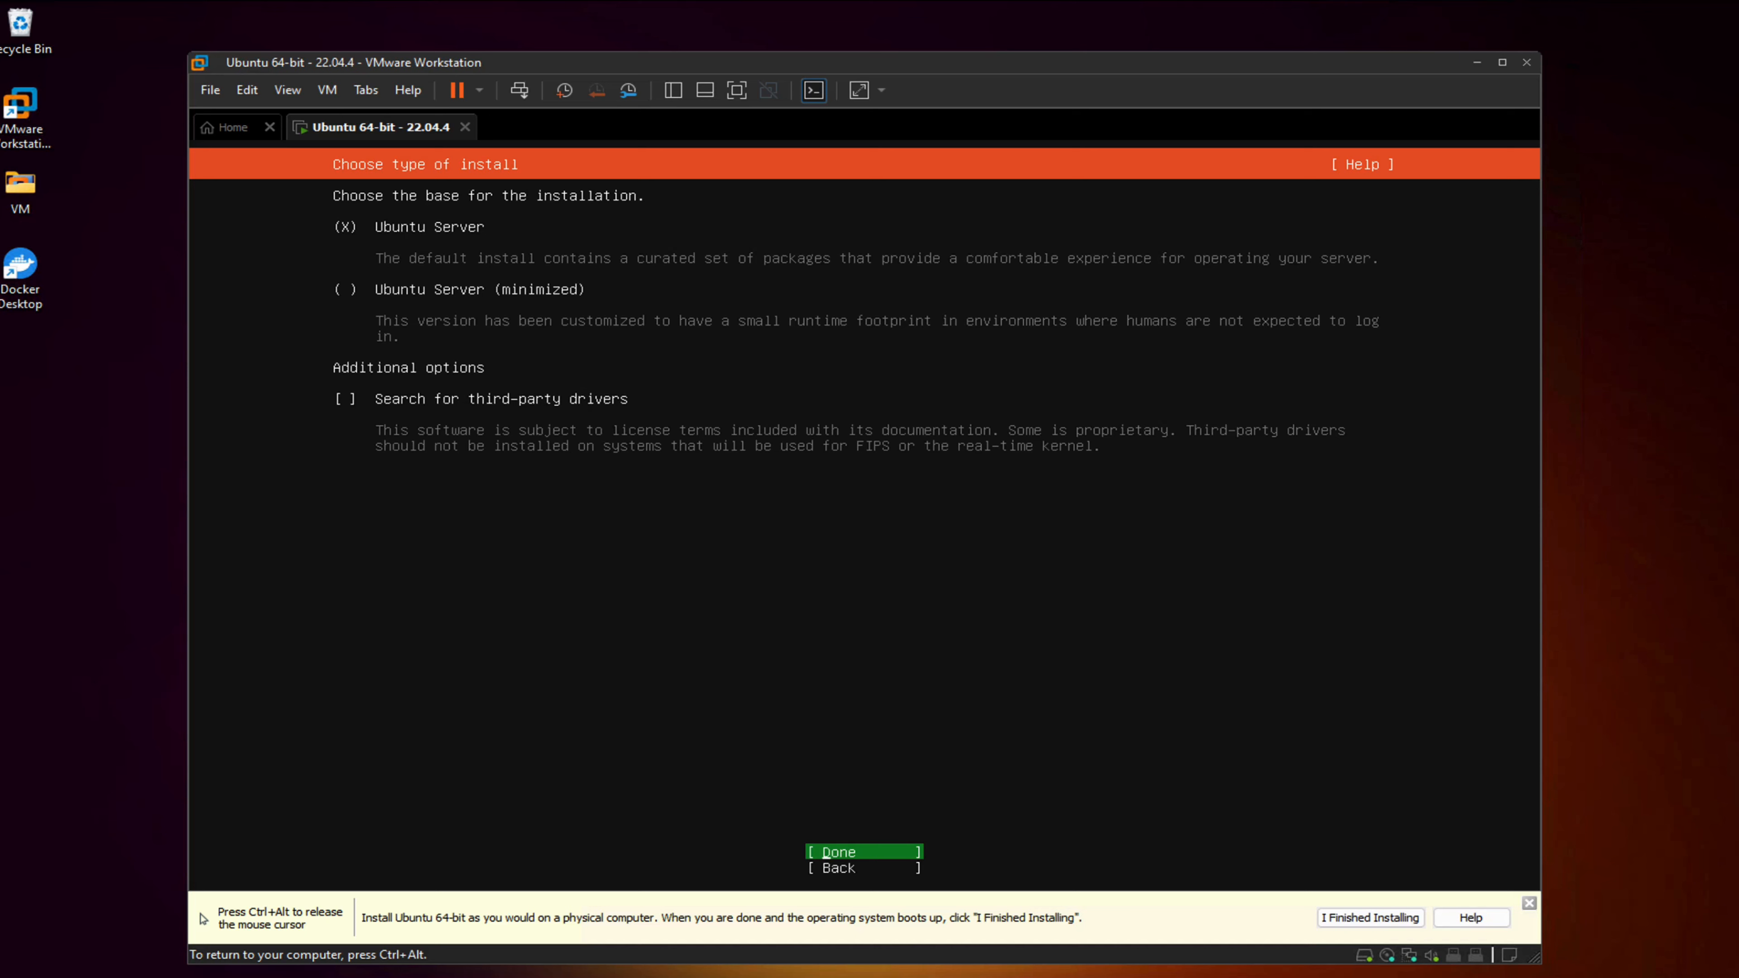
pyautogui.press('Return')
pyautogui.press('Return')
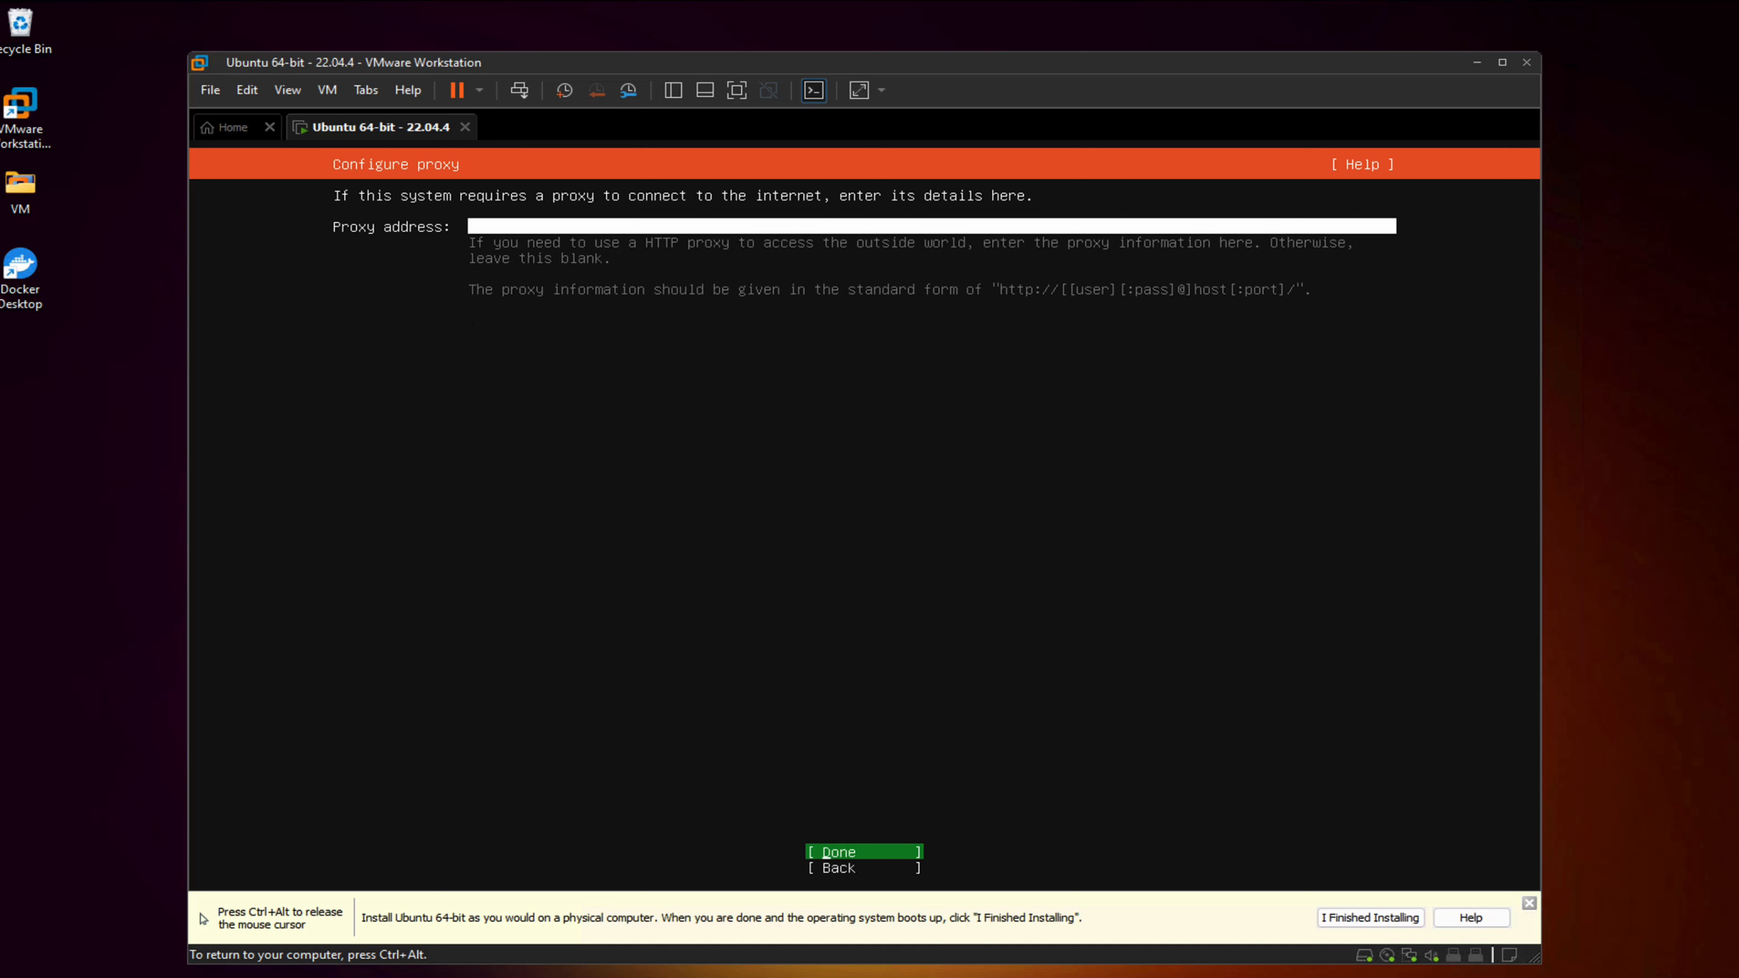
pyautogui.press('Return')
pyautogui.press('Return')
pyautogui.press('Return')
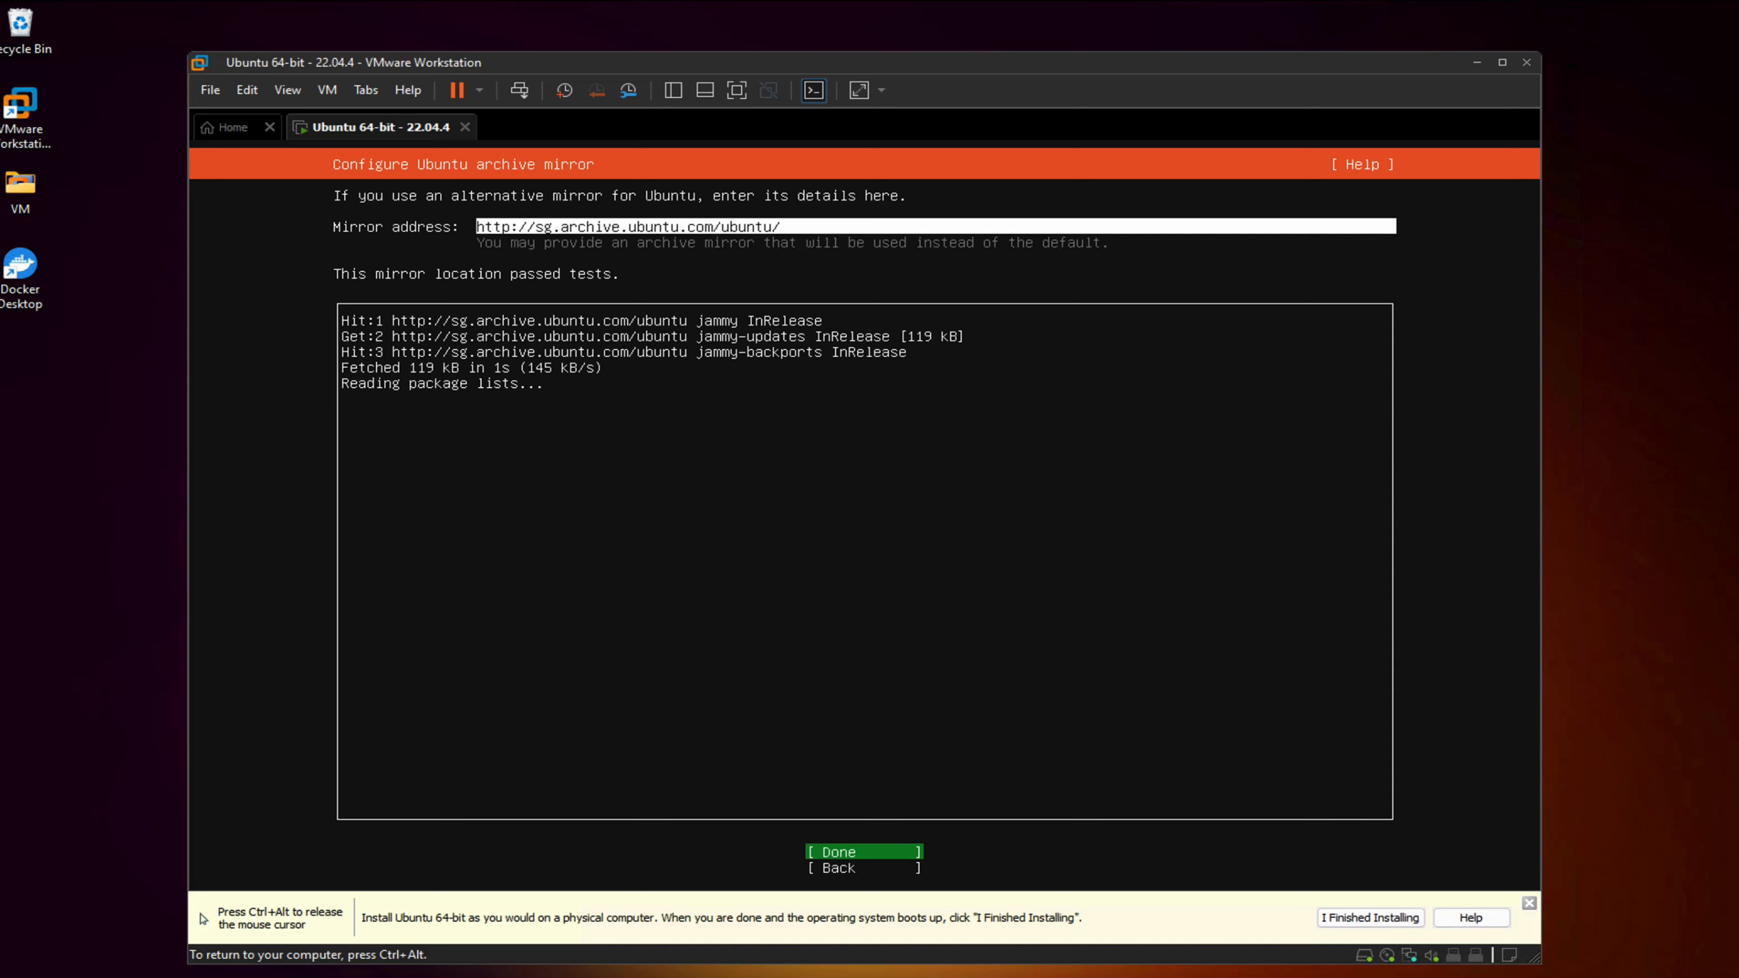
pyautogui.press('Return')
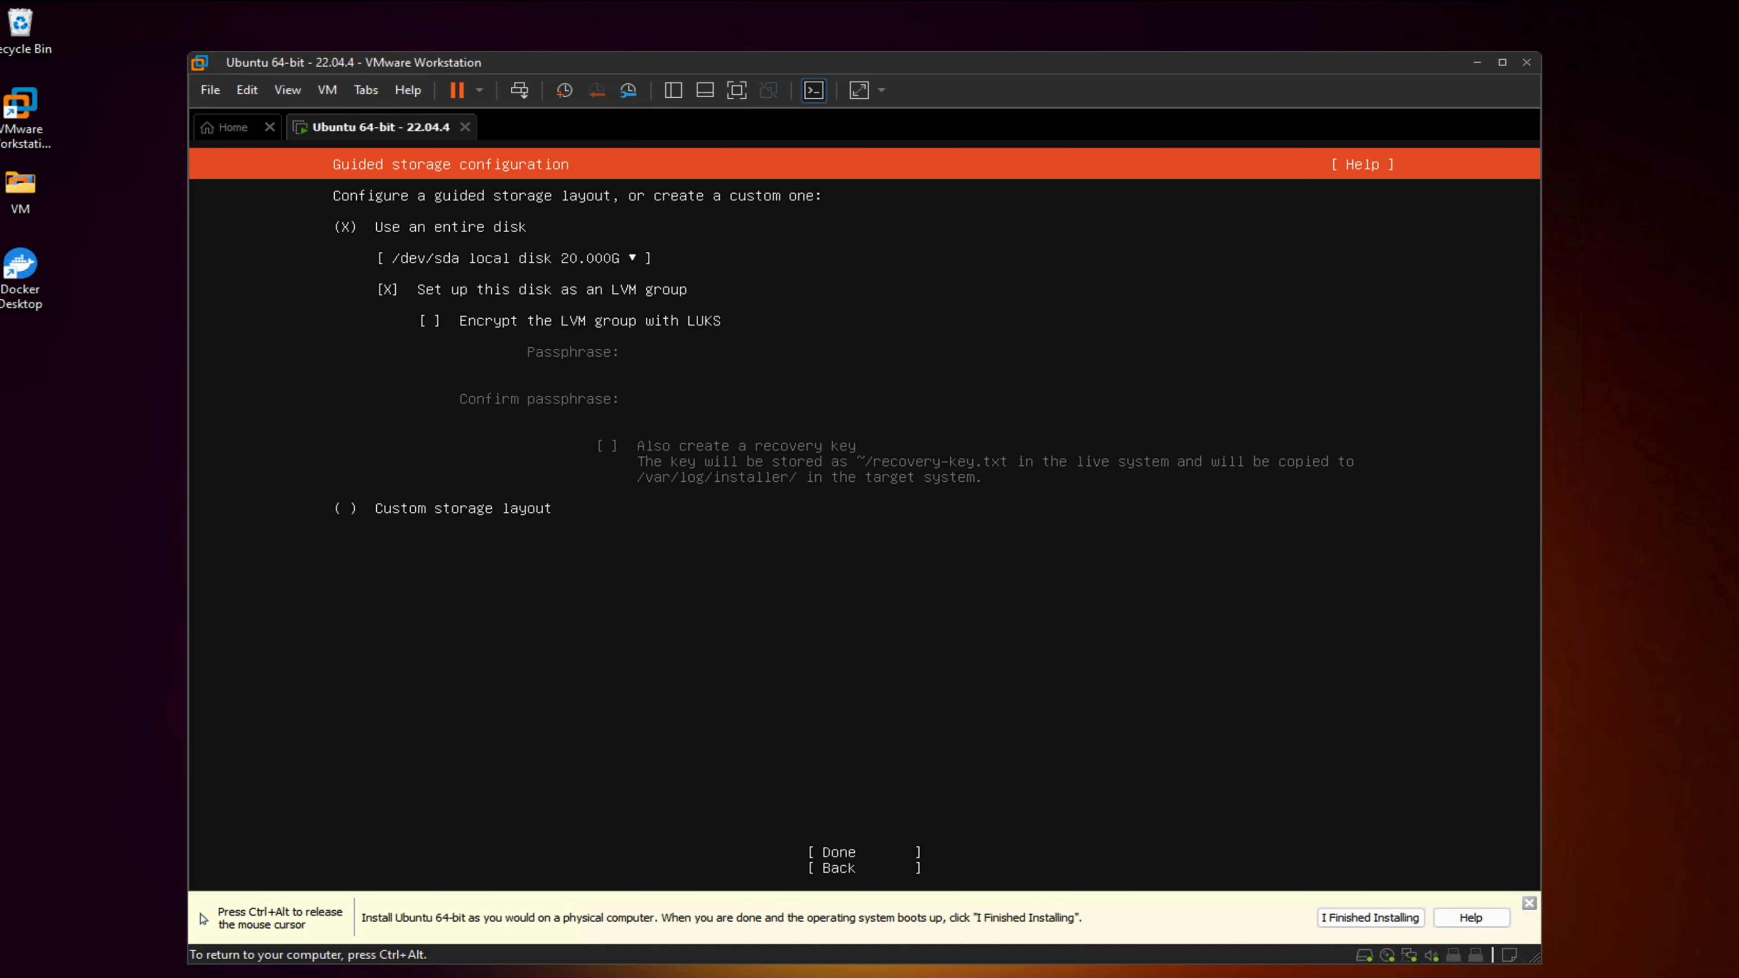
# Accept the guided whole-disk LVM storage layout and confirm continuing with the destructive install
pyautogui.press('Tab')
pyautogui.press('Return')
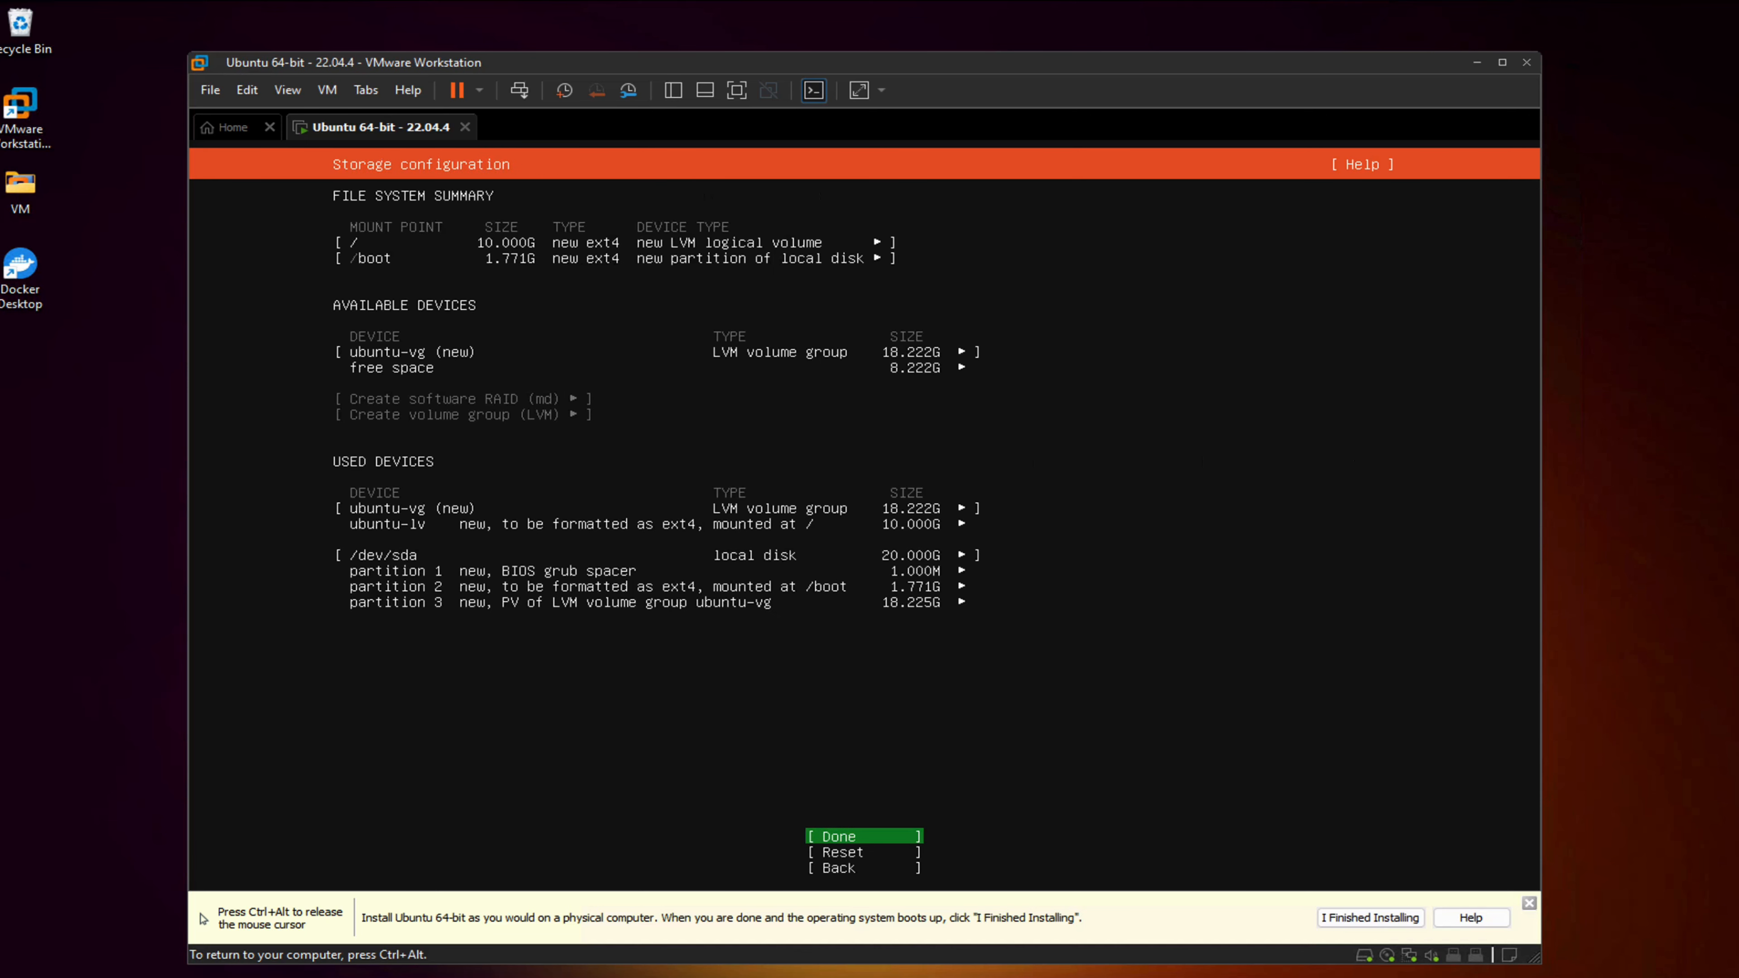
pyautogui.press('Return')
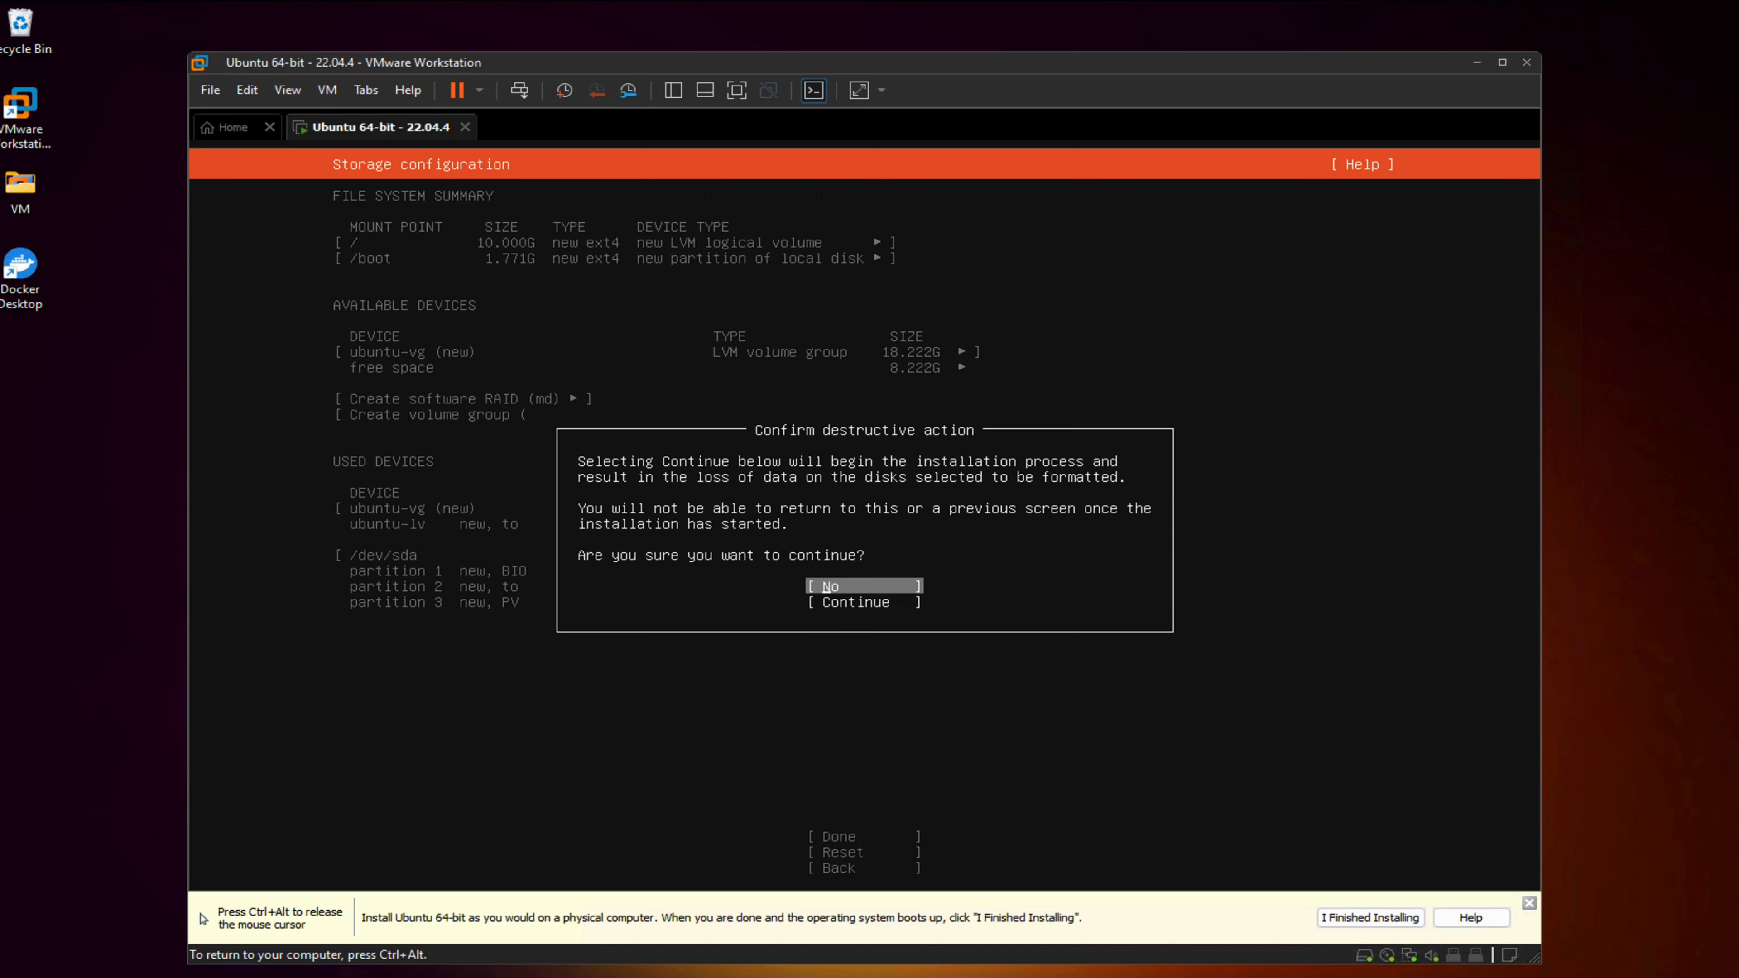
pyautogui.press('Tab')
pyautogui.press('Return')
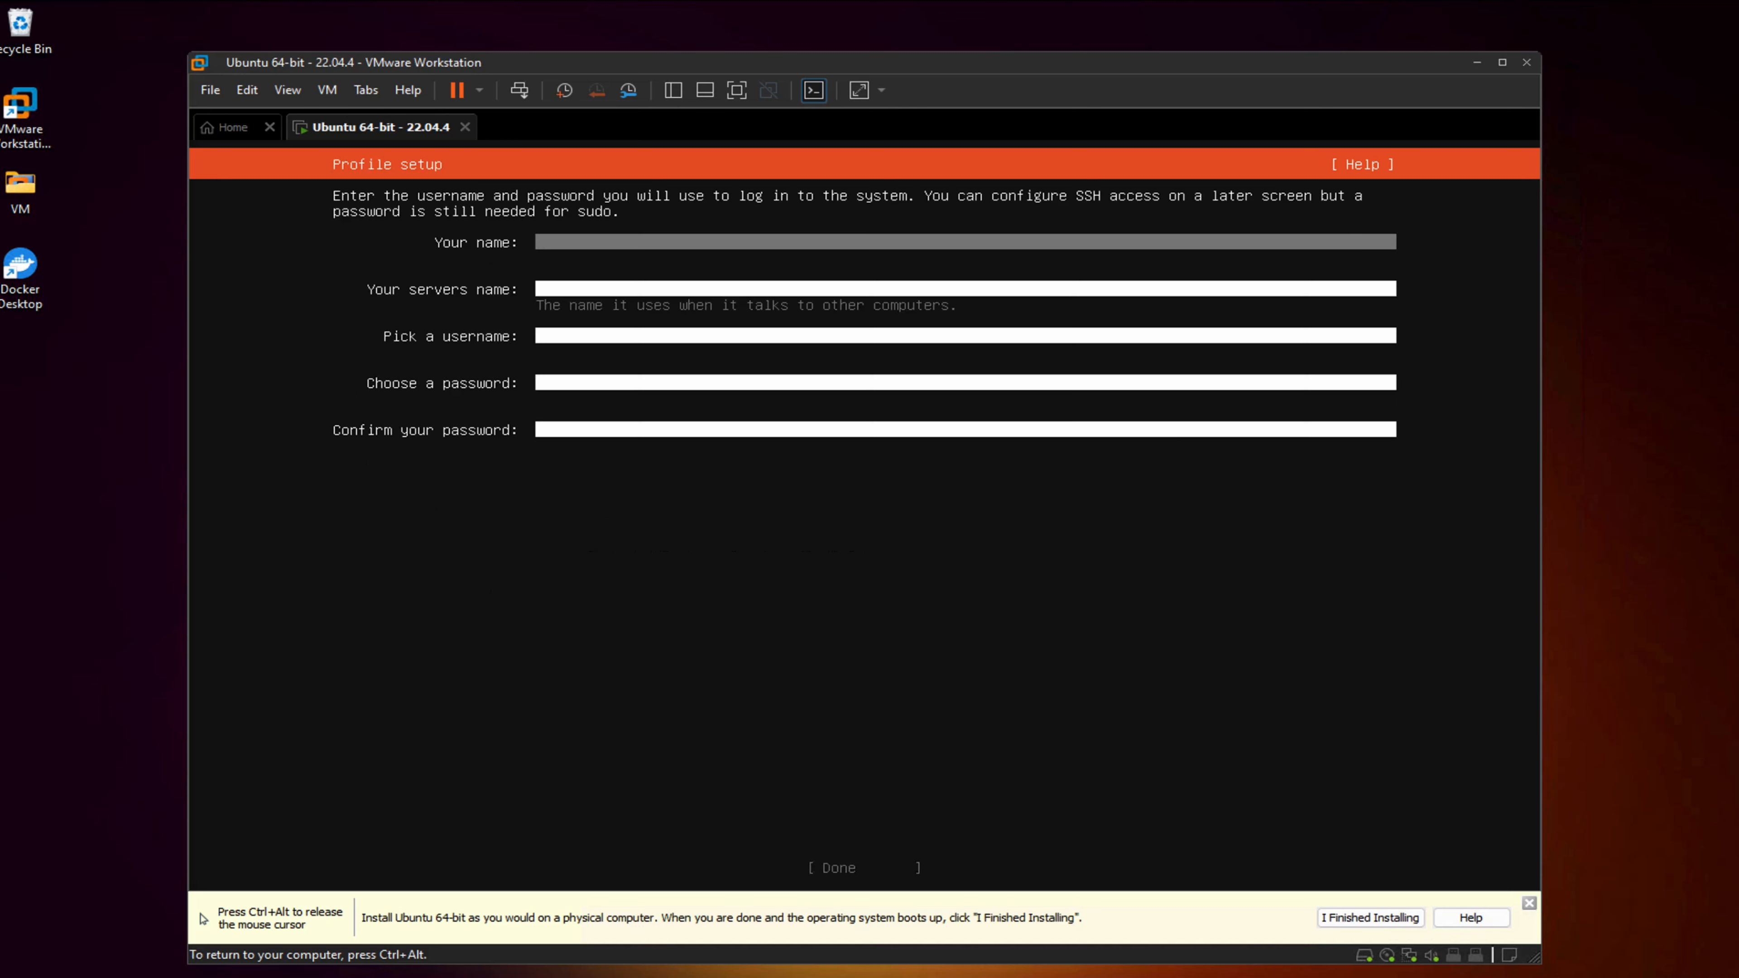
# Fill the profile with name and server name test-ubuntu, a username and password, and submit
pyautogui.write('test-ubuntu')
pyautogui.press('Tab')
pyautogui.write('test-ubuntu')
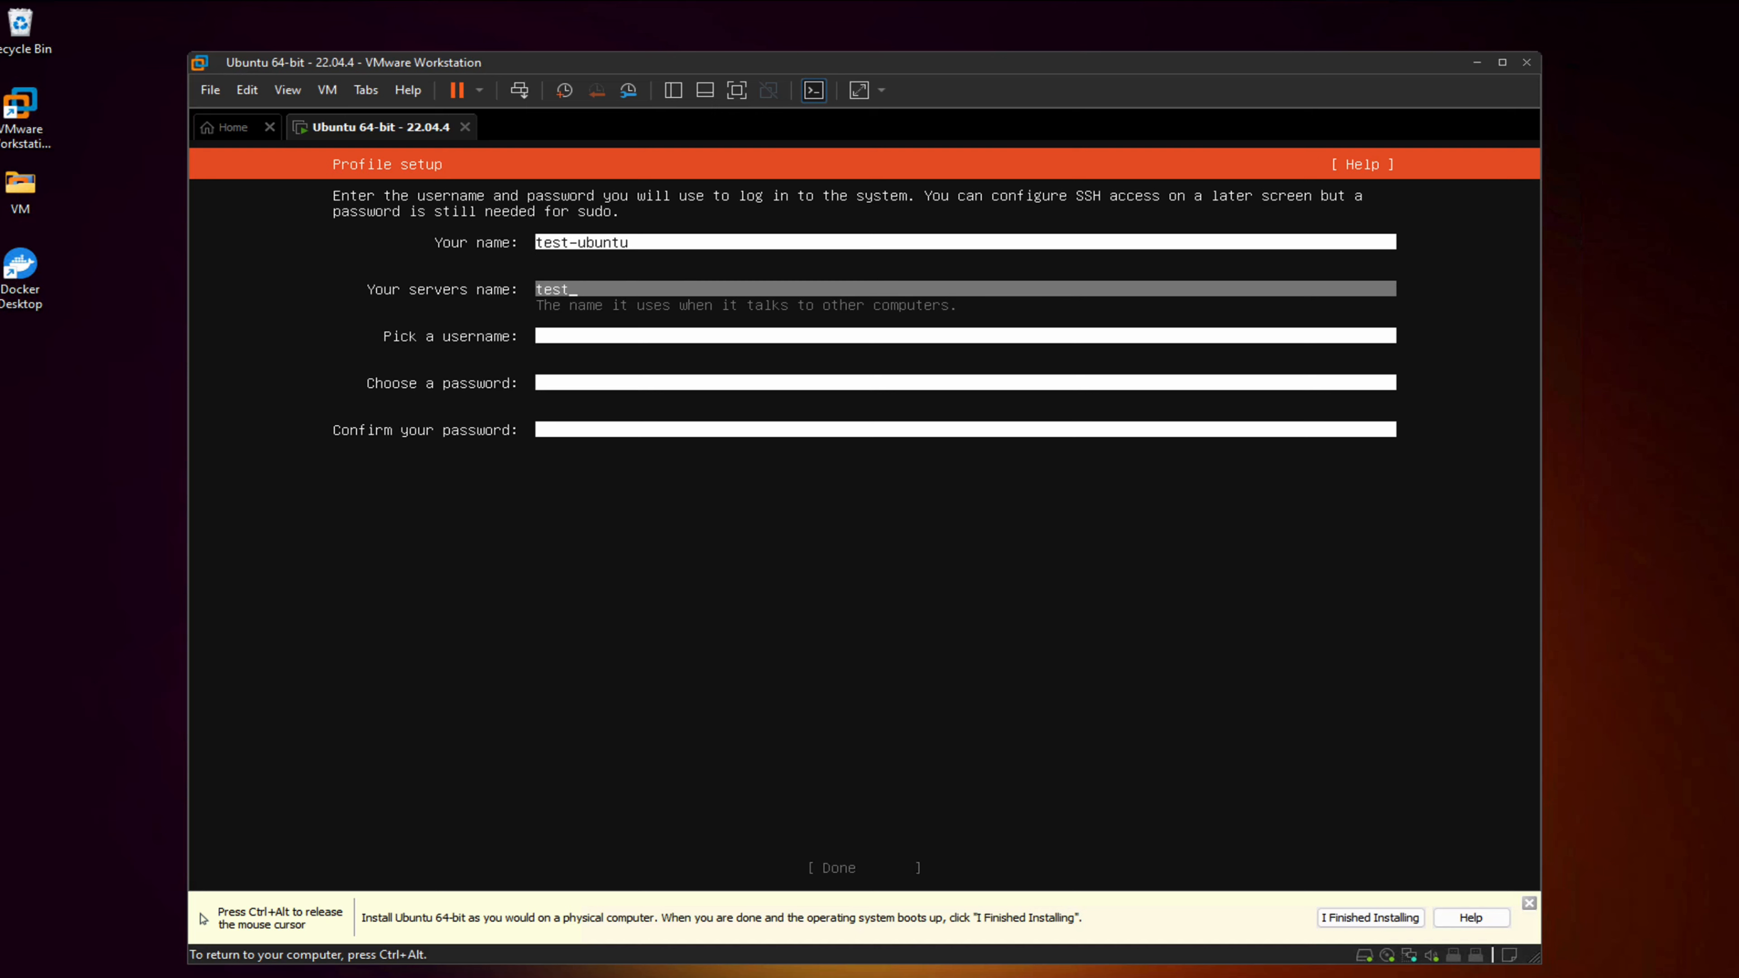
pyautogui.press('Tab')
pyautogui.write('test')
pyautogui.press('BackSpace')
pyautogui.press('BackSpace')
pyautogui.press('BackSpace')
pyautogui.press('BackSpace')
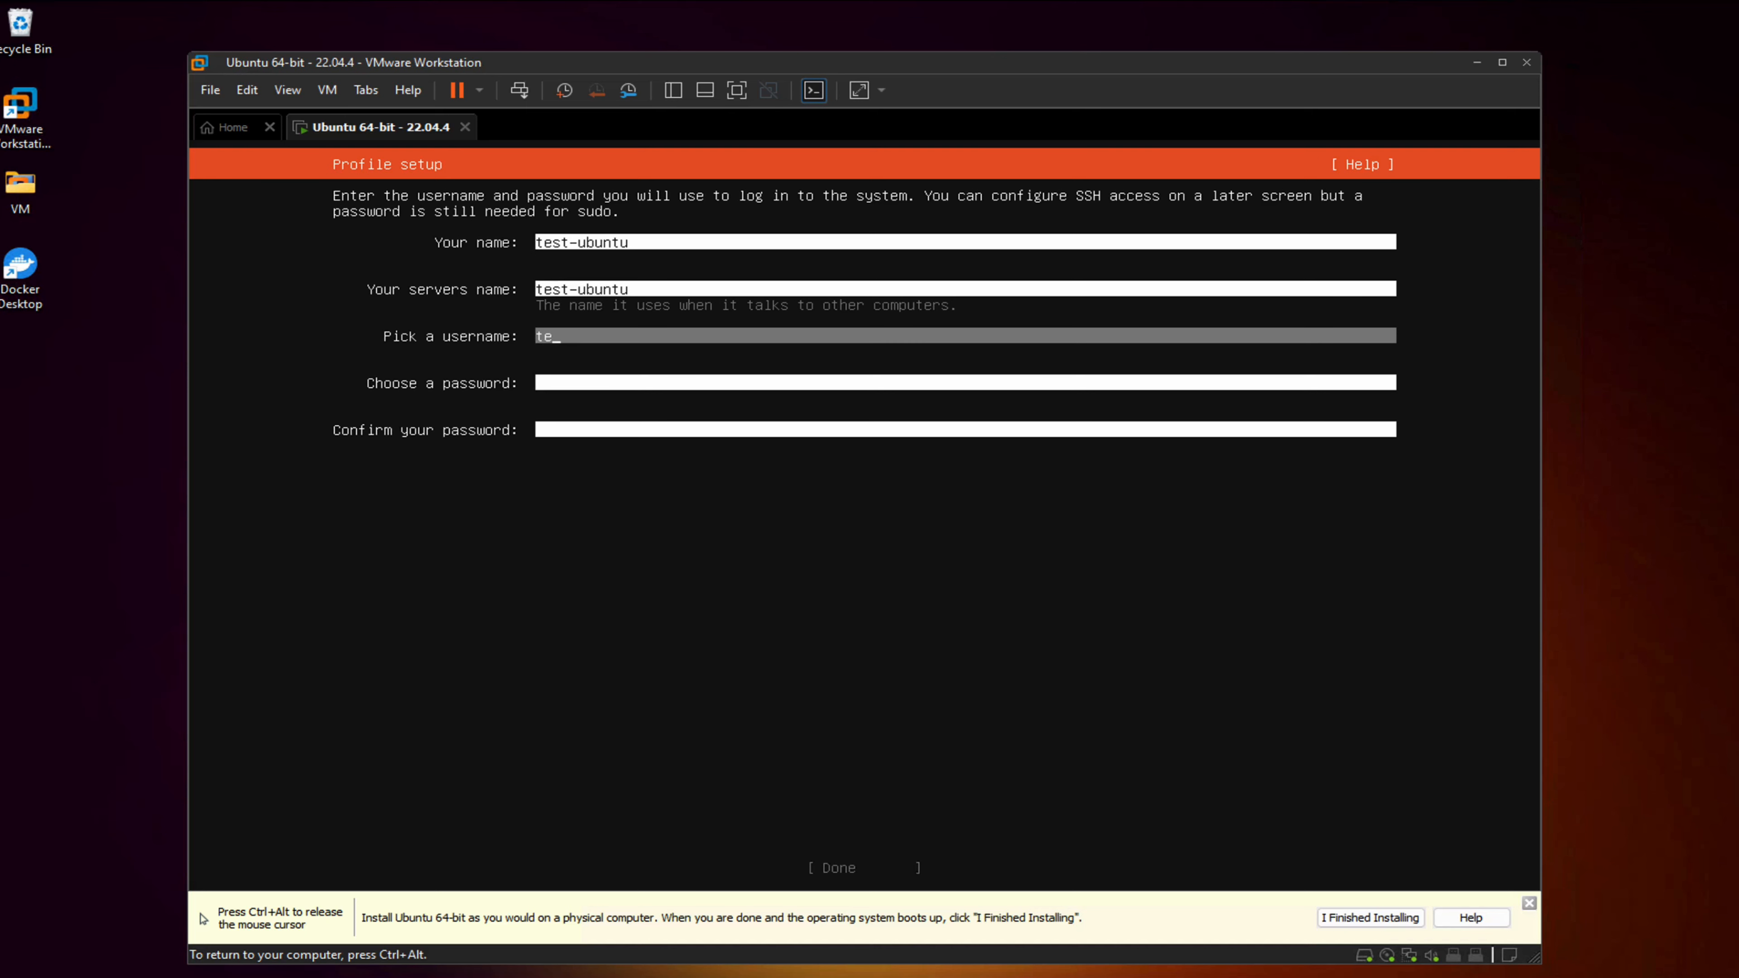
pyautogui.write('belreyztoolkit')
pyautogui.press('Tab')
pyautogui.write('**************')
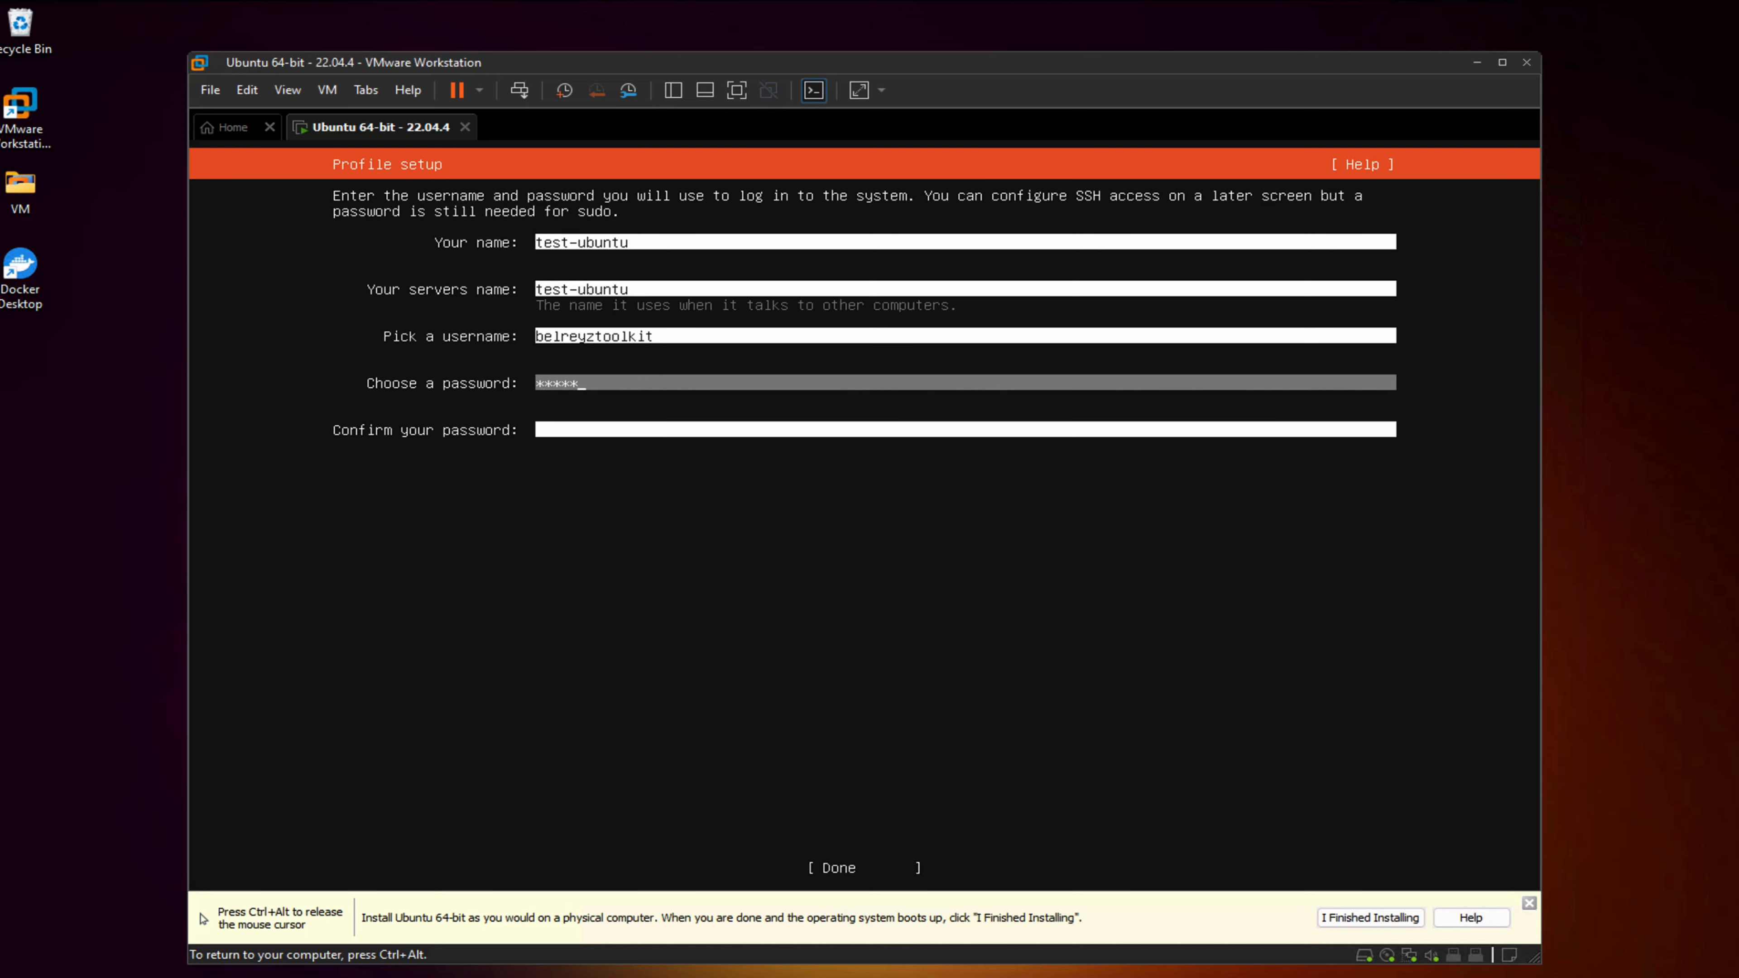
pyautogui.press('Tab')
pyautogui.write('**************')
pyautogui.press('Tab')
pyautogui.press('Return')
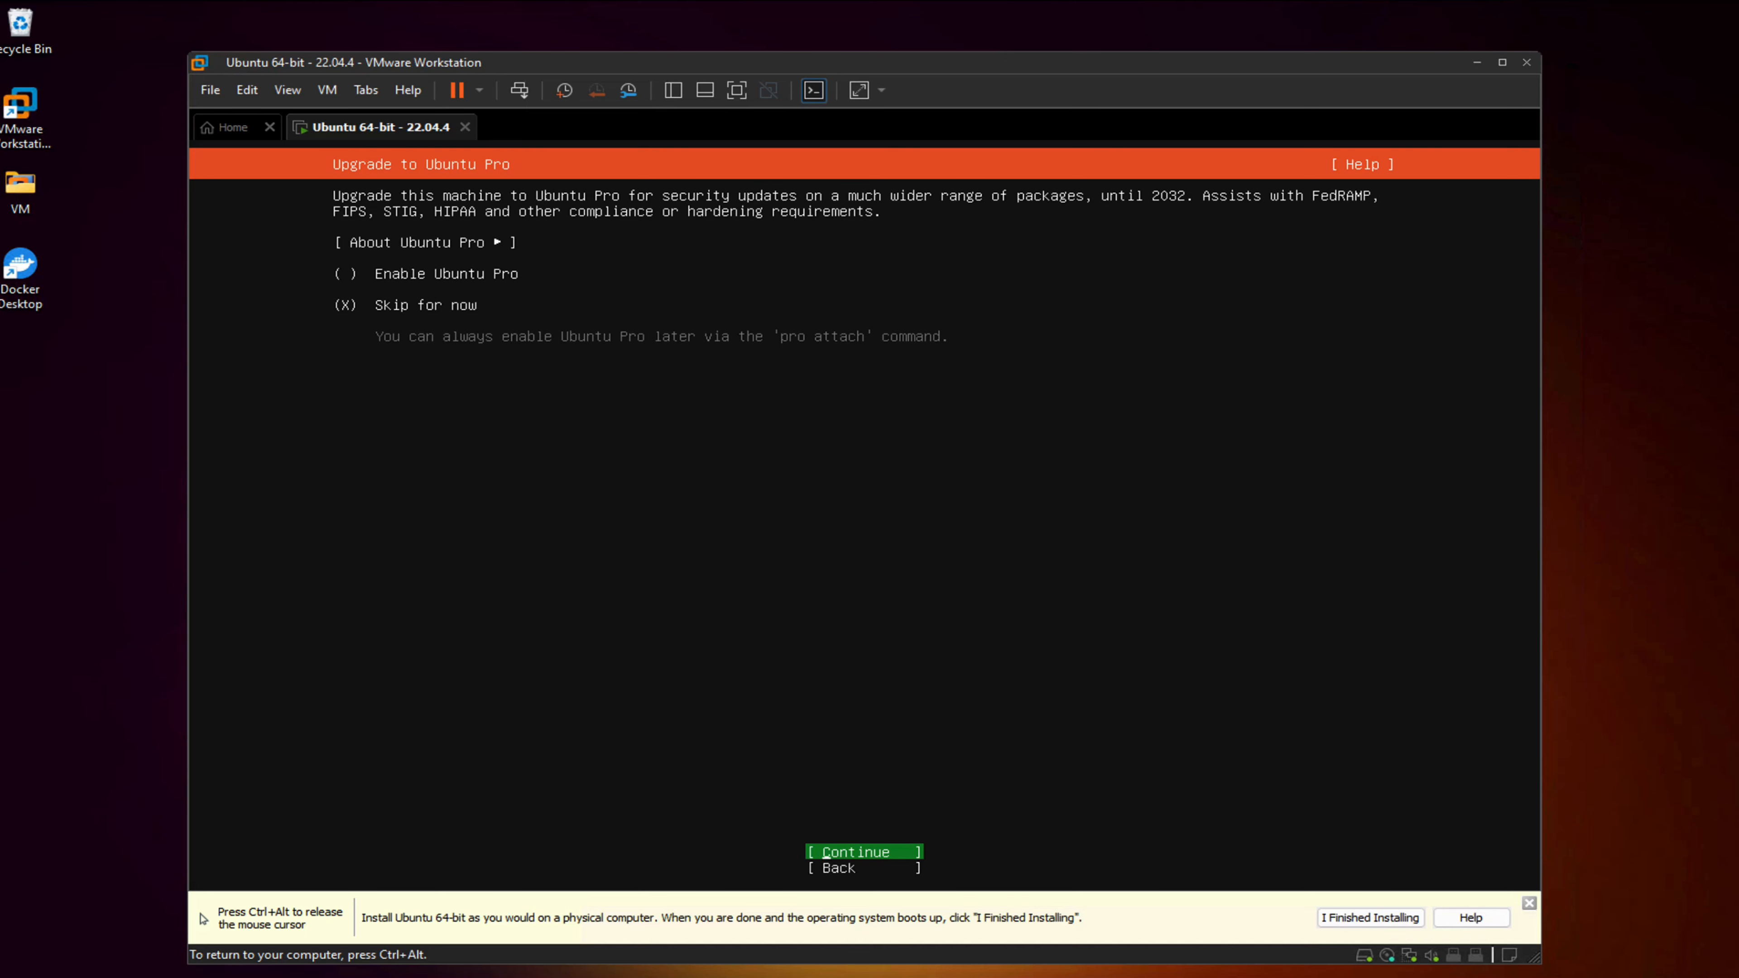
# Skip Ubuntu Pro, install OpenSSH server with no extra snaps, and let the installation complete
pyautogui.press('Return')
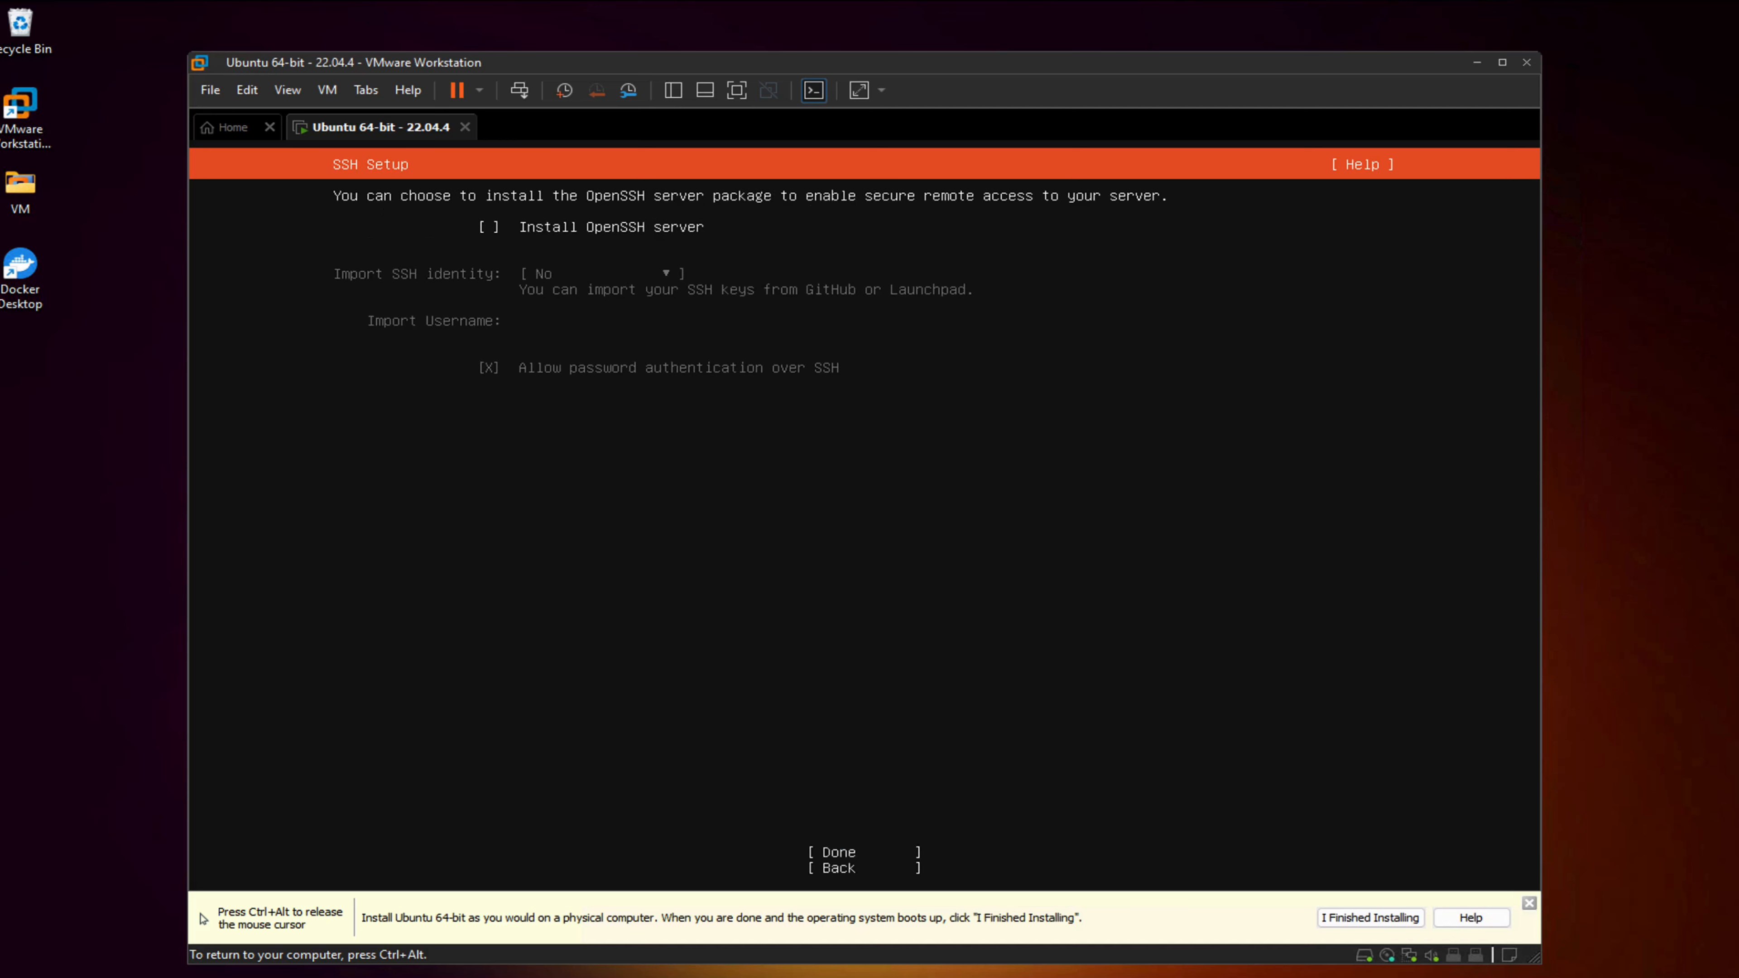
pyautogui.press('space')
pyautogui.press('Tab')
pyautogui.press('Tab')
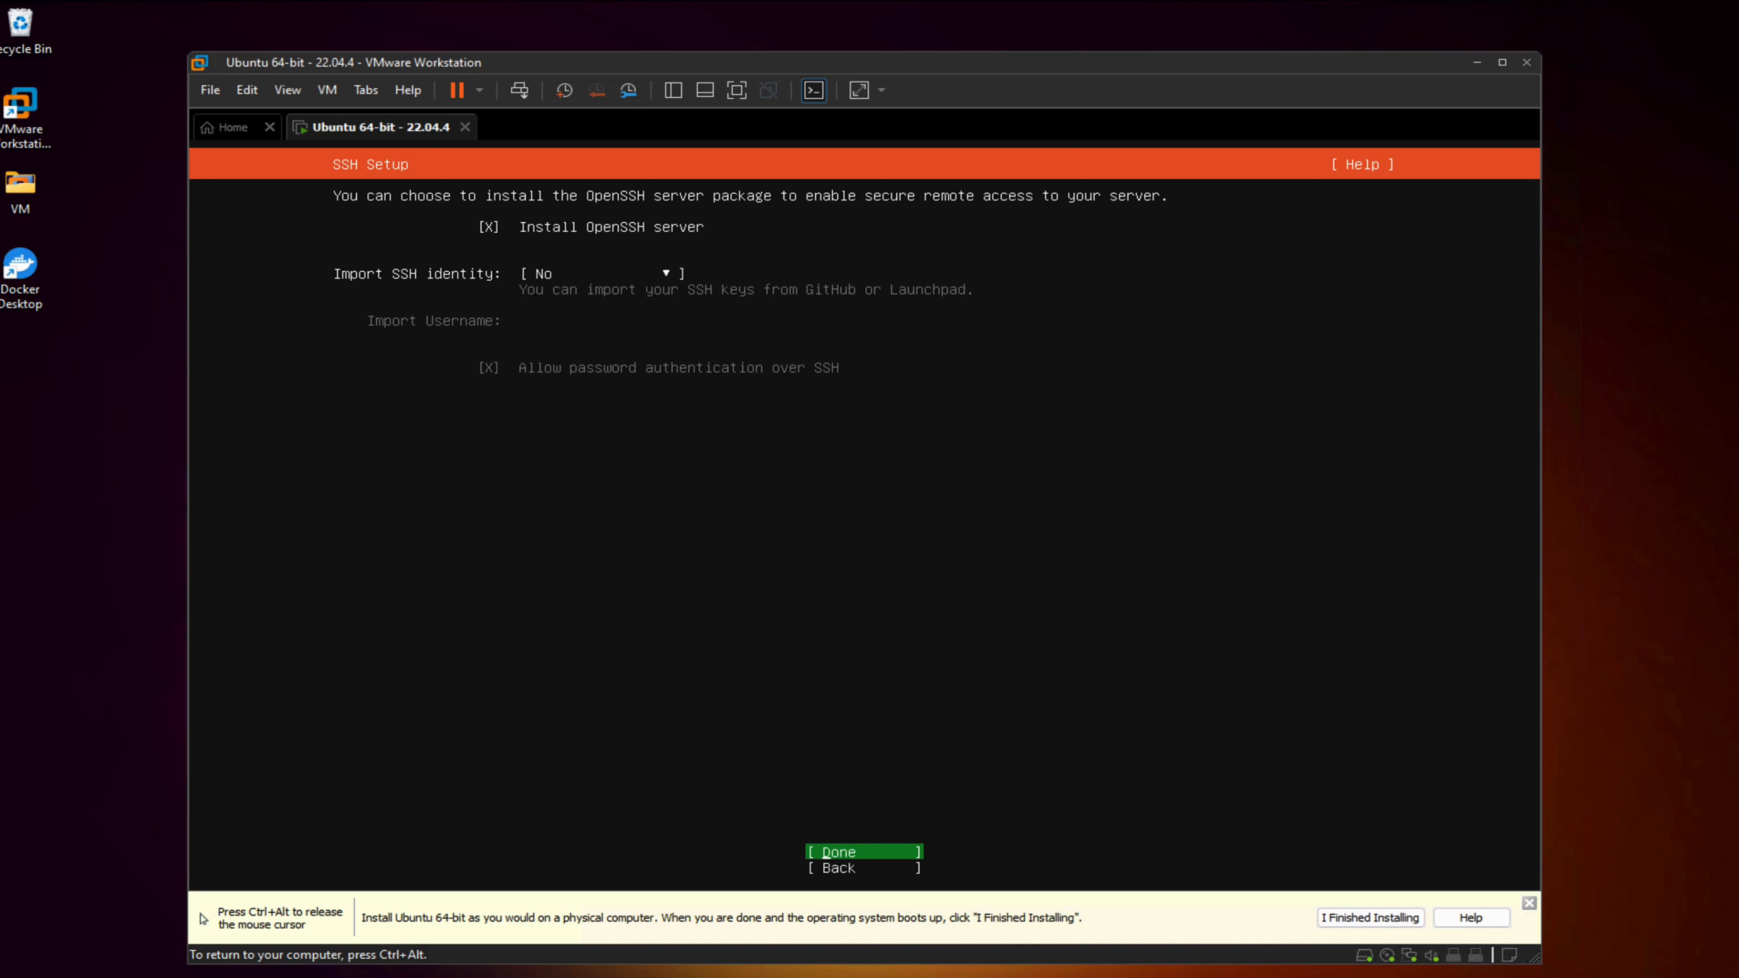
pyautogui.press('Return')
pyautogui.press('Tab')
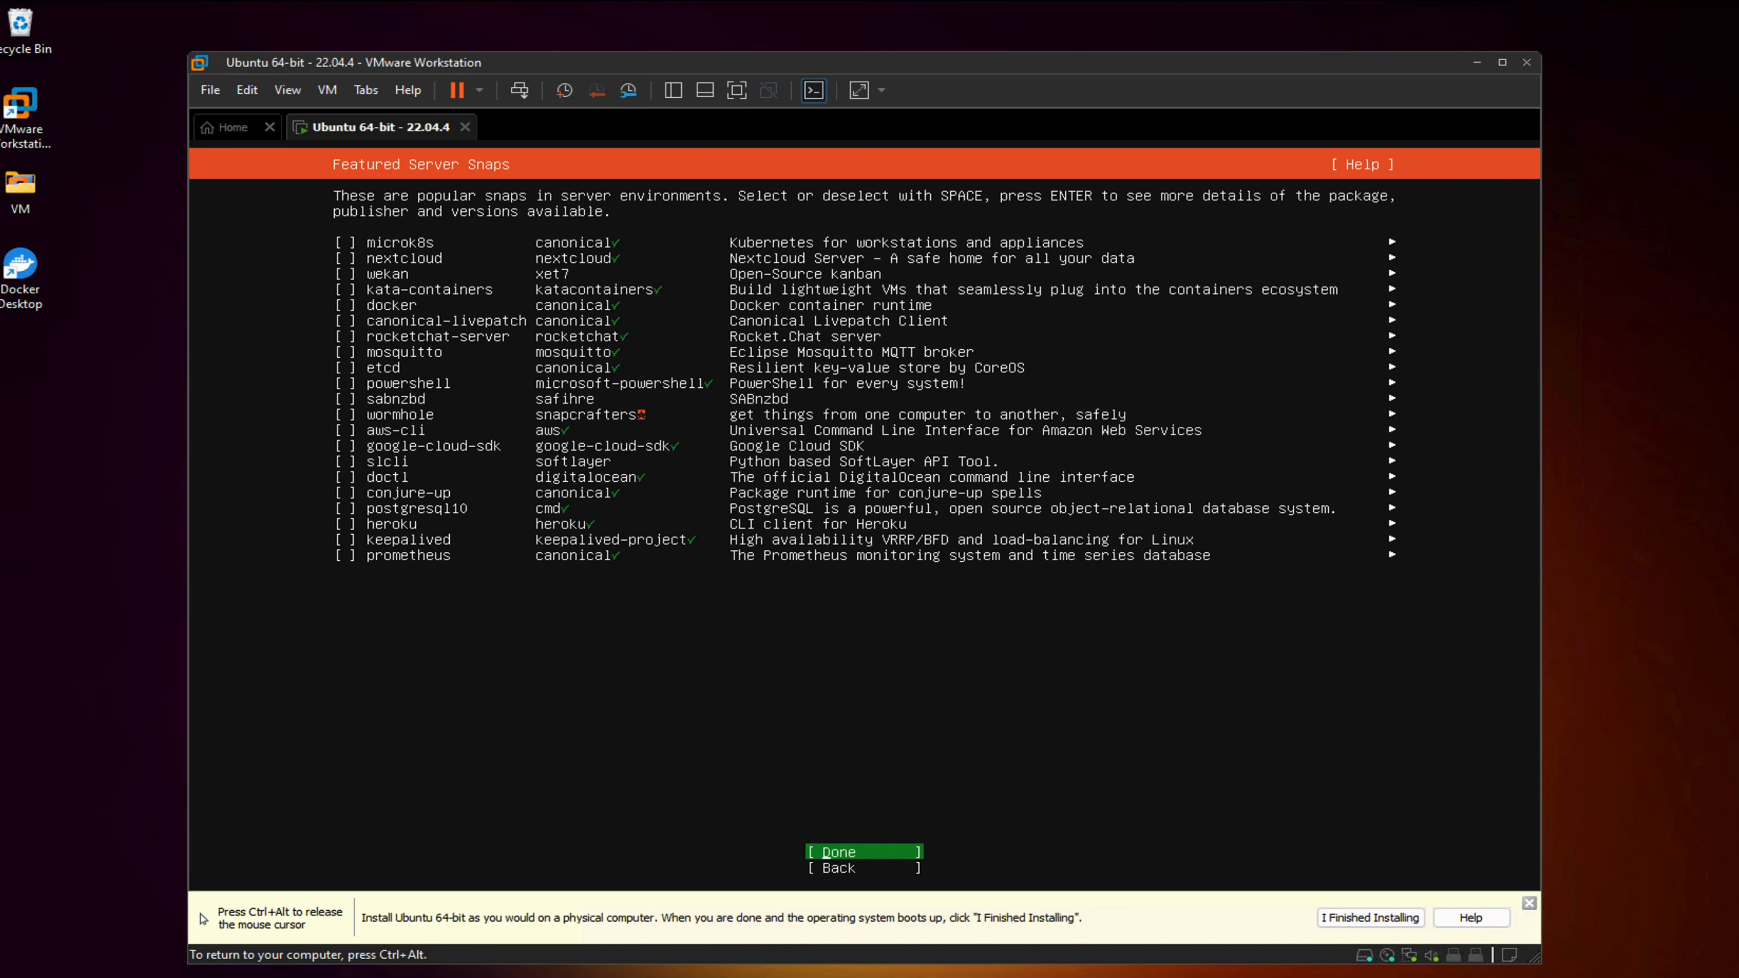
pyautogui.press('Return')
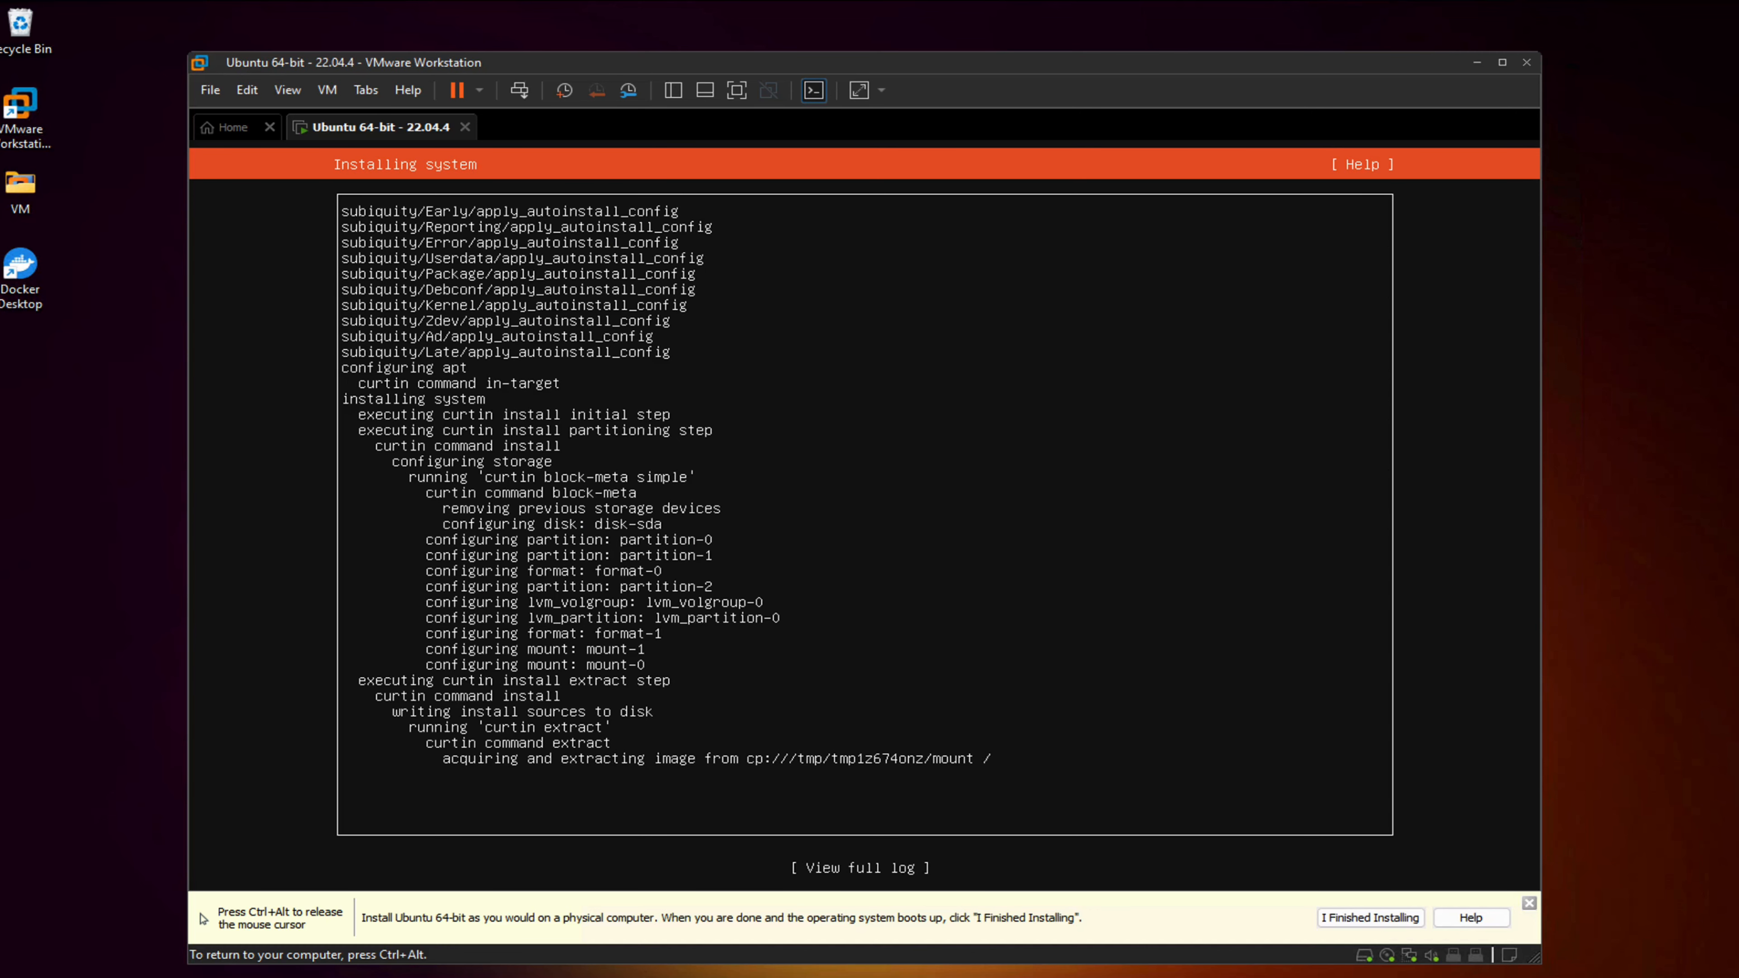
pyautogui.hotkey('ctrl', 'alt')
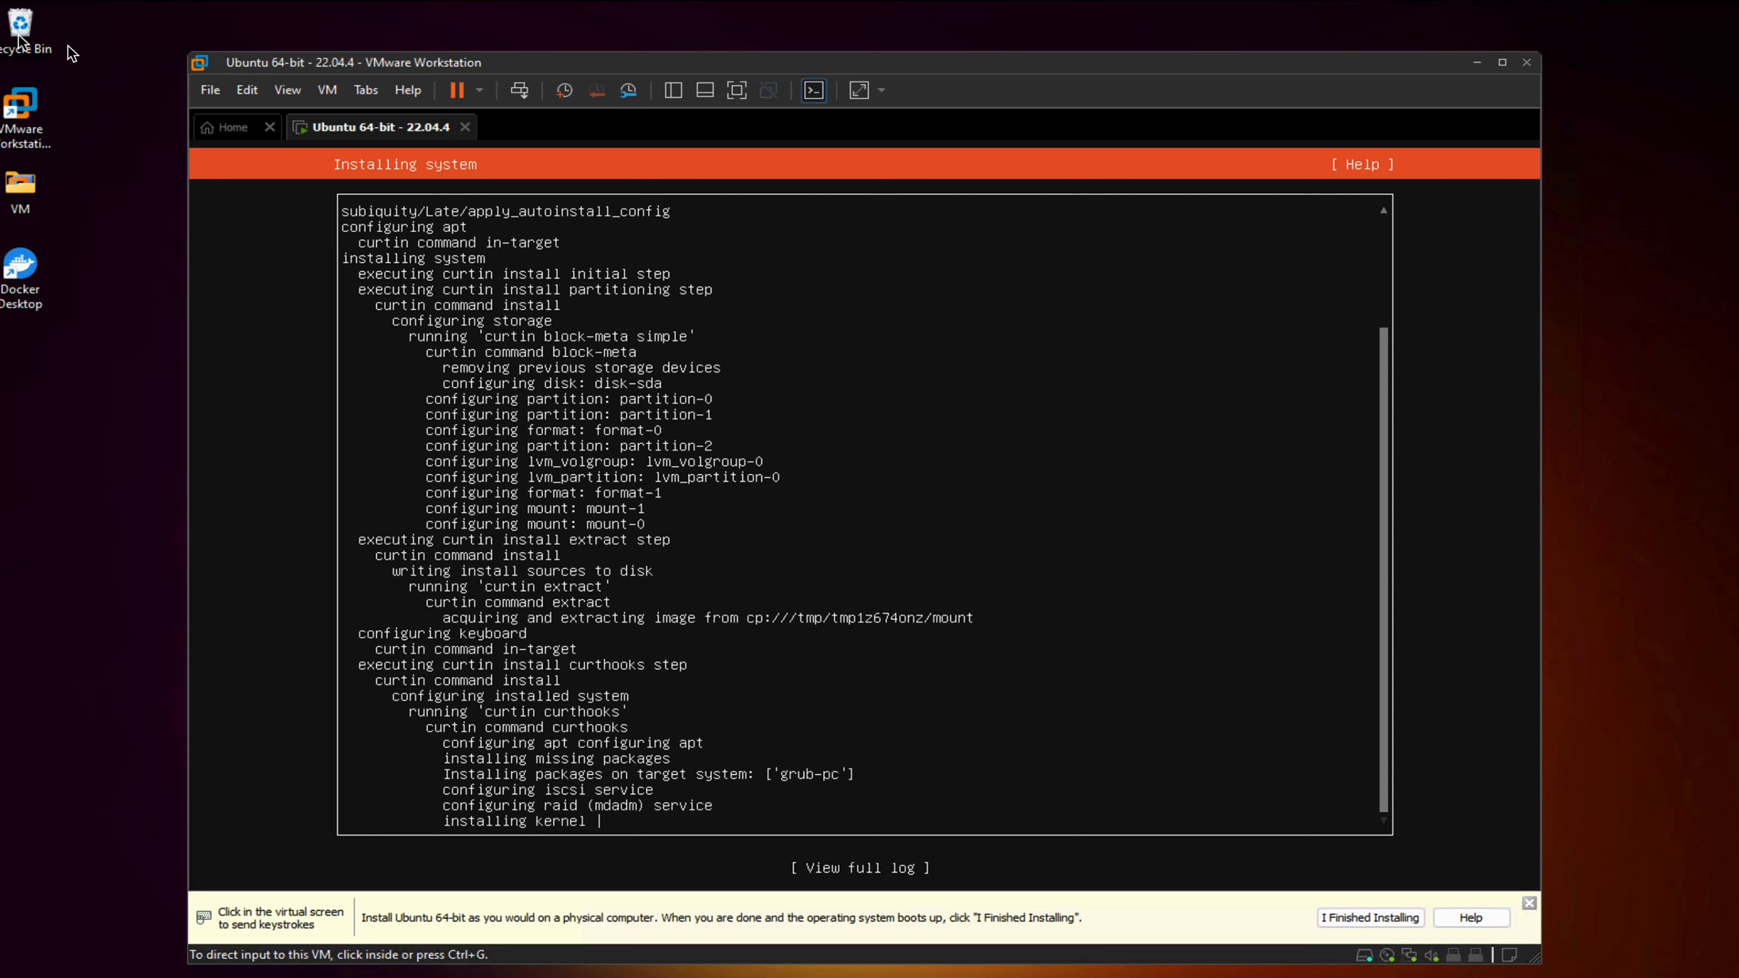
pyautogui.click(871, 485)
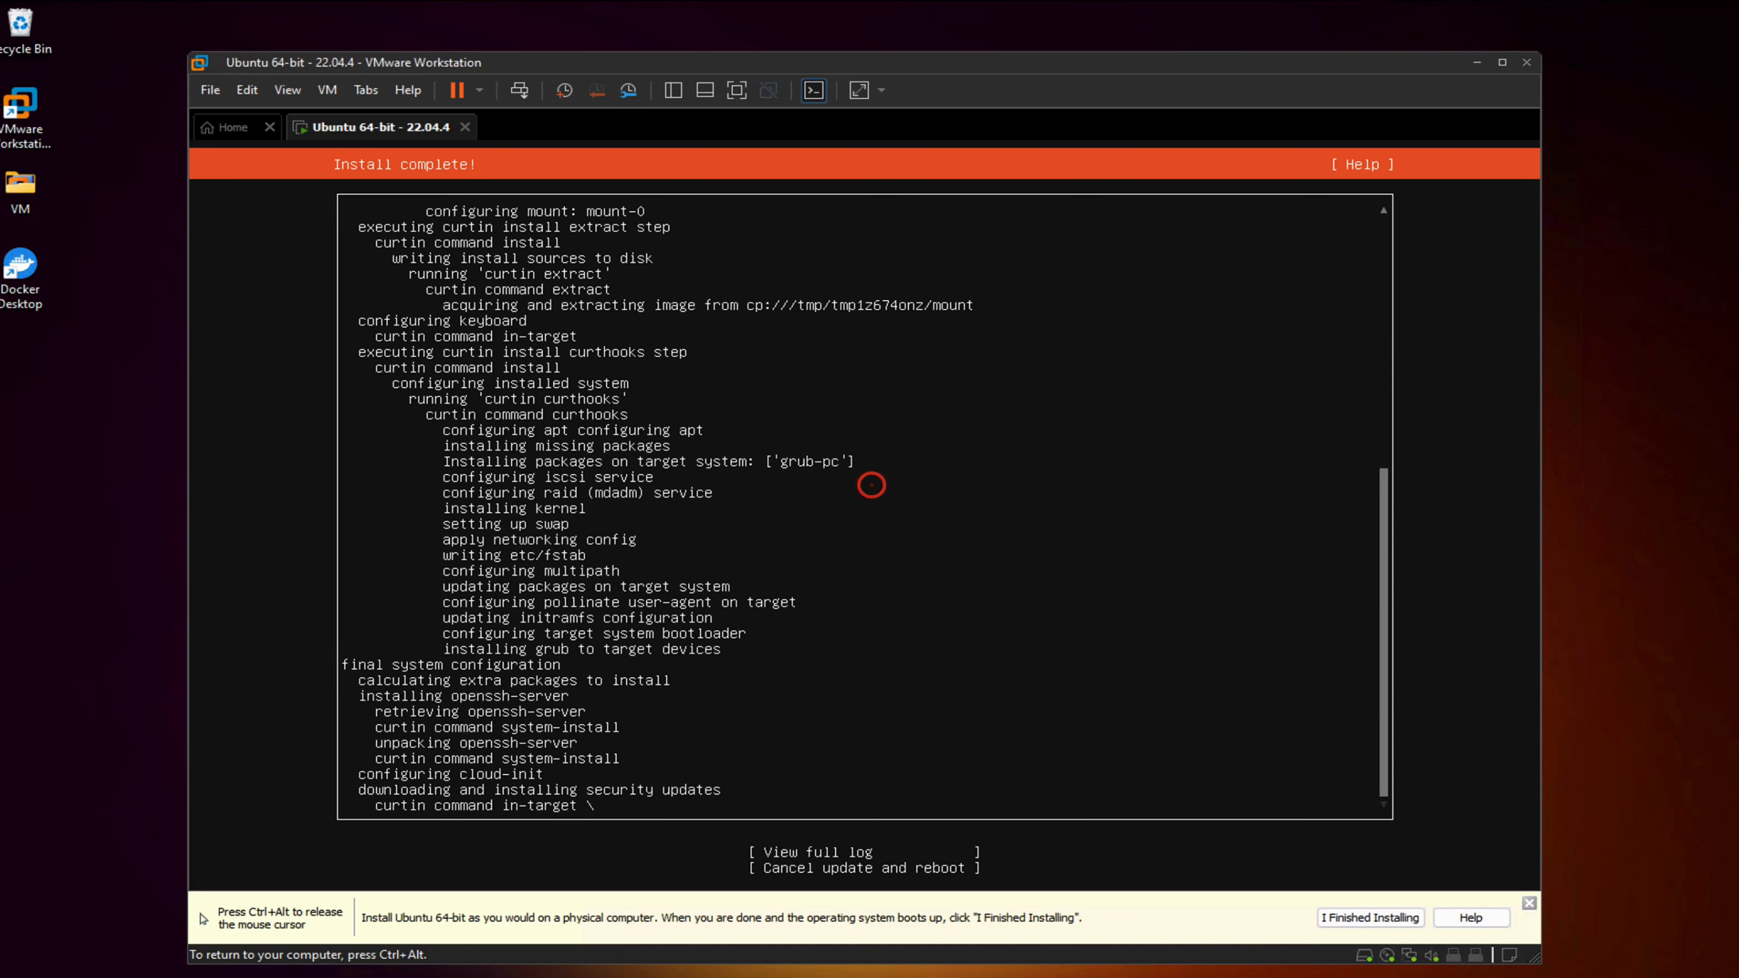
pyautogui.press('Tab')
pyautogui.press('Tab')
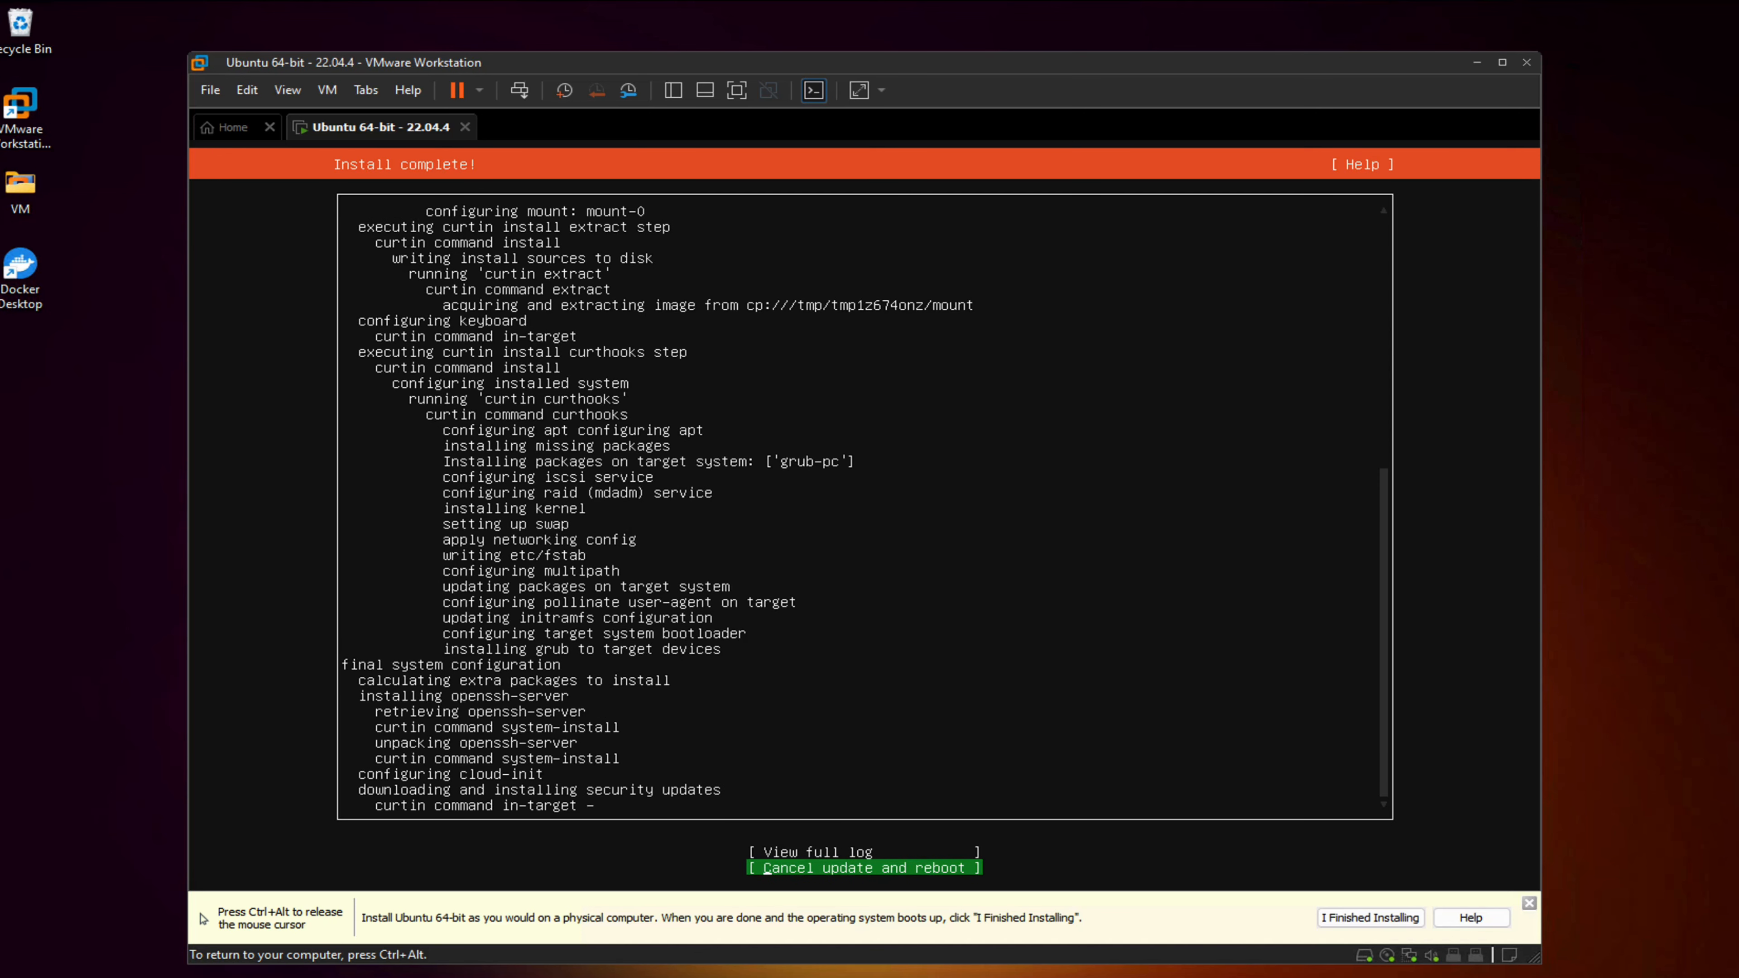
# Cancel the update and reboot the VM, acknowledging the remove-medium prompt
pyautogui.press('Return')
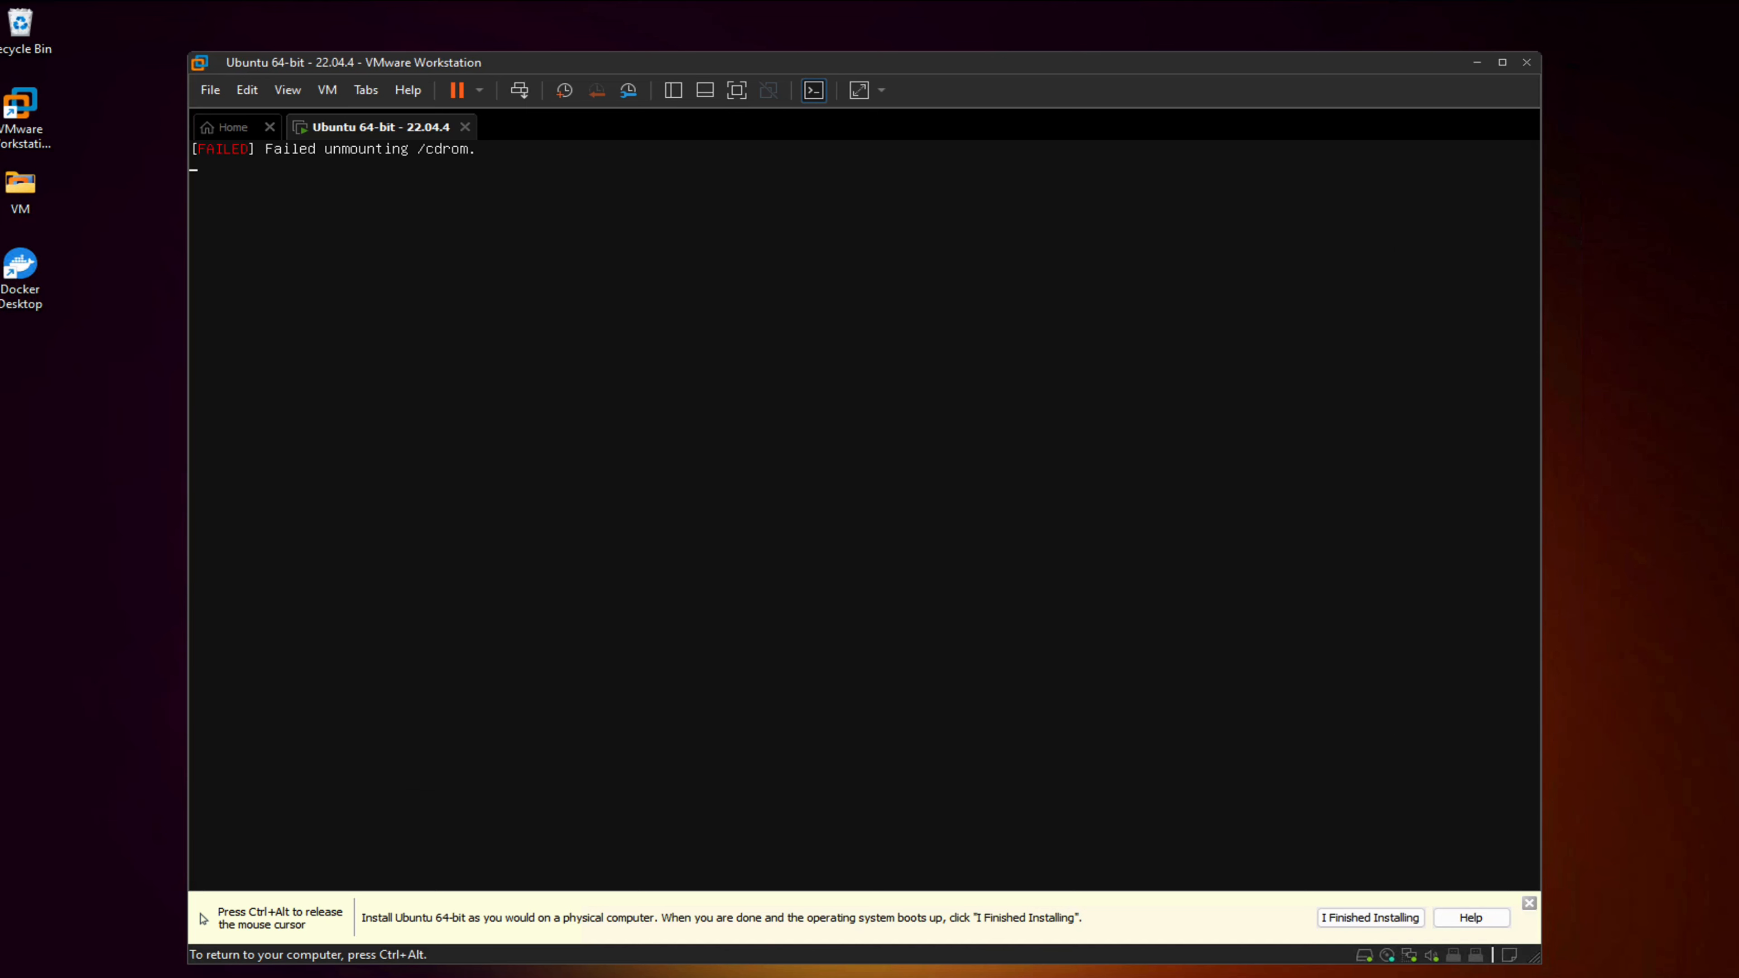
pyautogui.hotkey('ctrl', 'alt')
pyautogui.click(1087, 511)
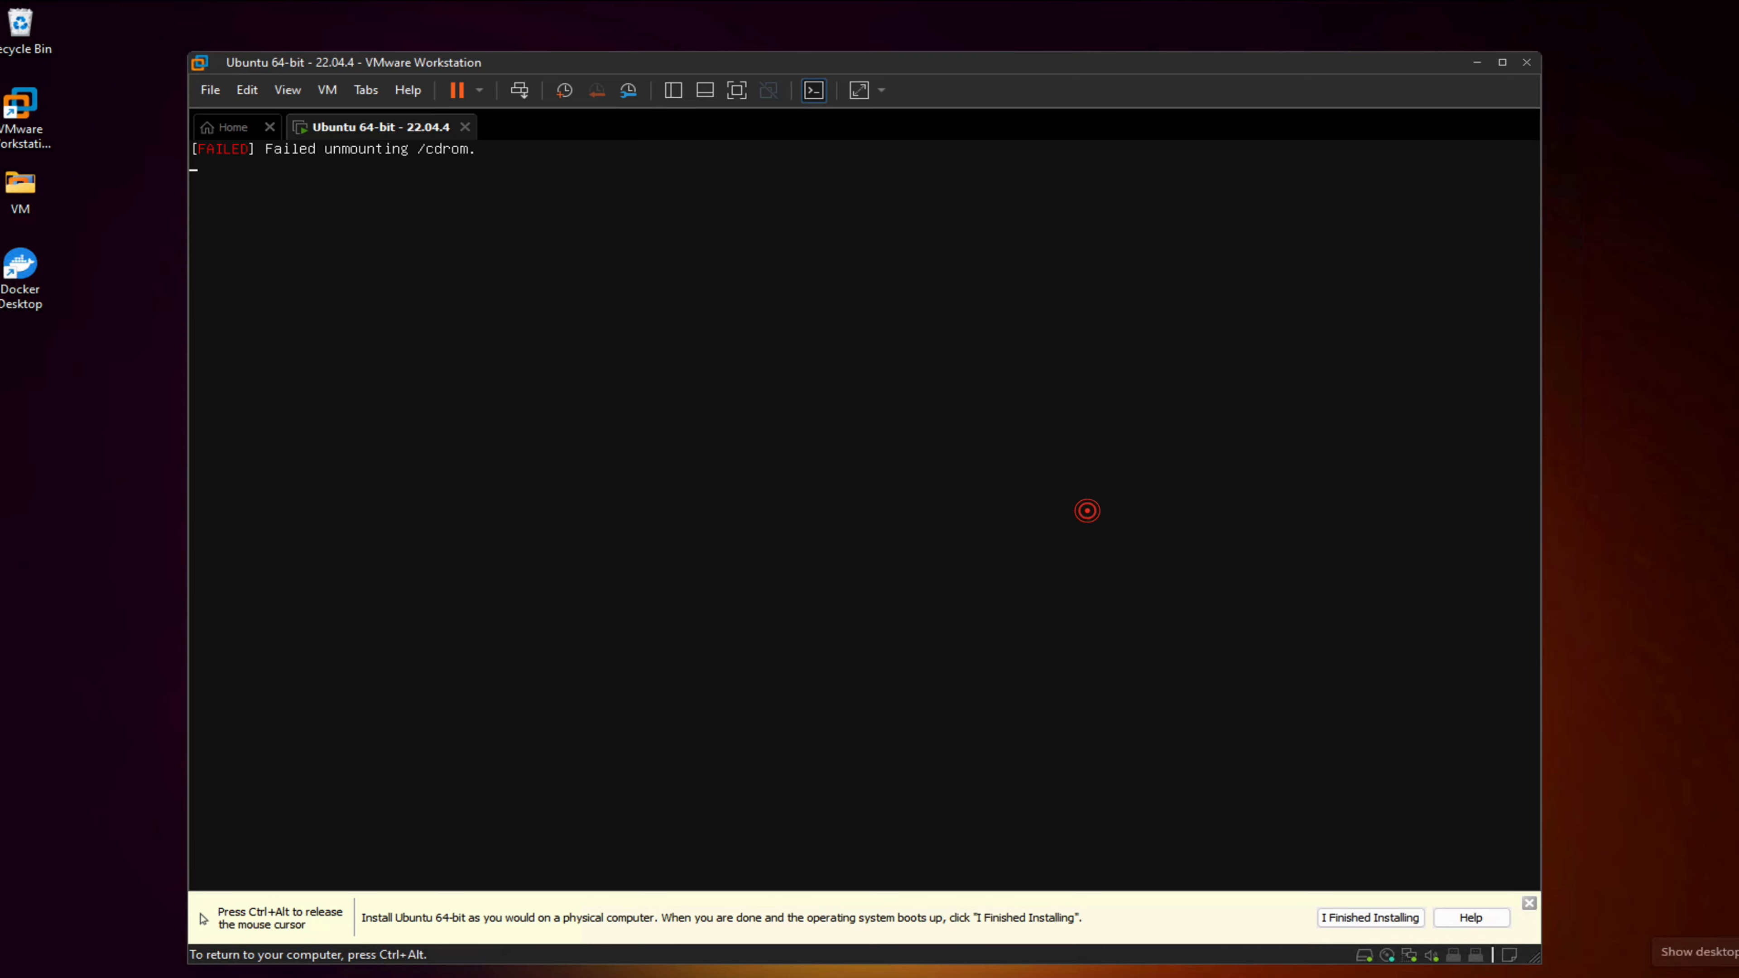
pyautogui.press('Return')
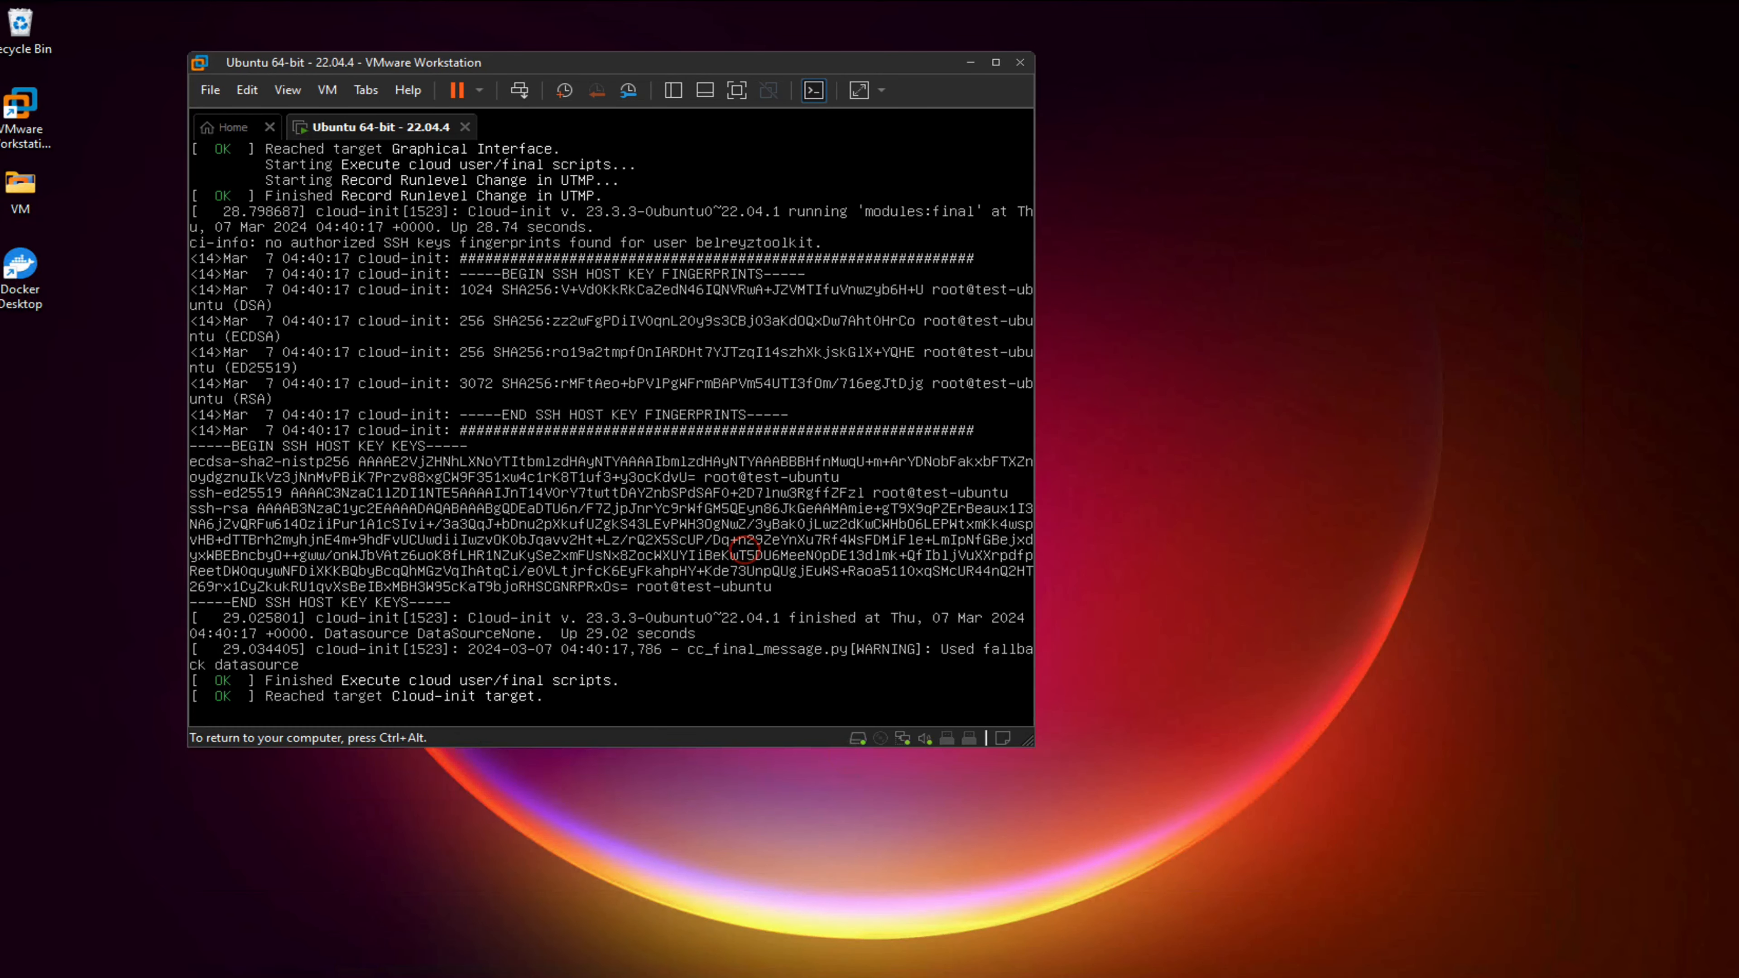
# Log in to test-ubuntu with the created username and password
pyautogui.press('Return')
pyautogui.press('Return')
pyautogui.press('Return')
pyautogui.press('Return')
pyautogui.press('Return')
pyautogui.write('be')
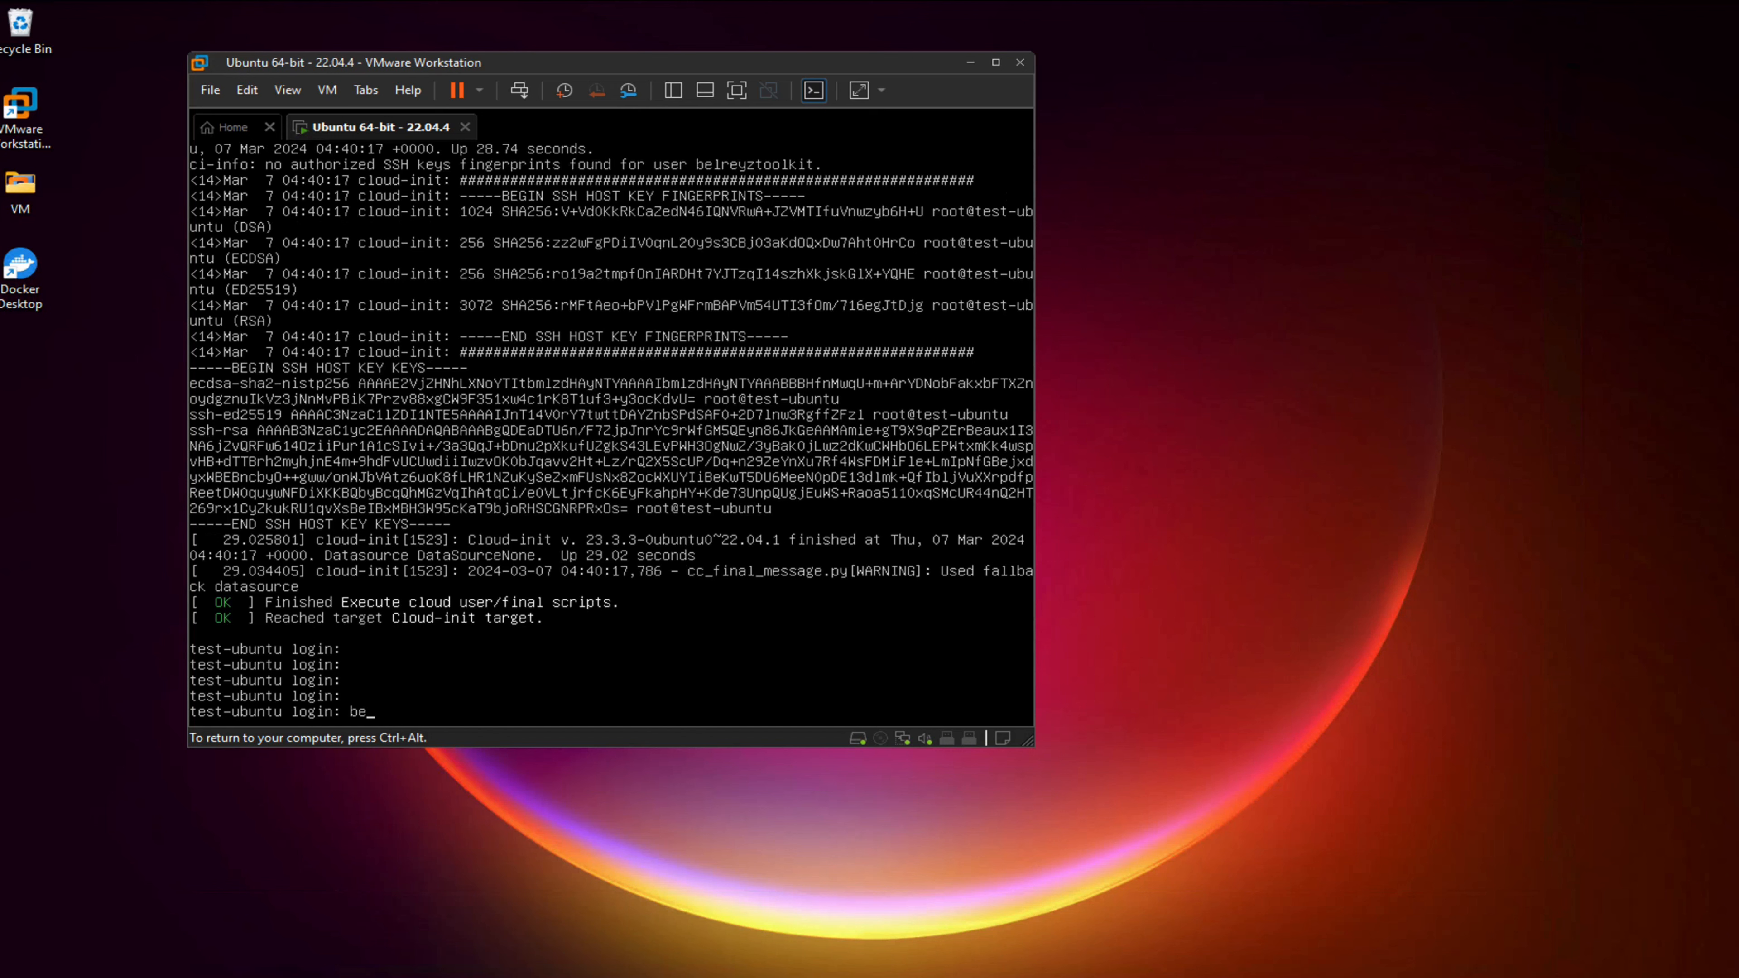
pyautogui.write('lreyztoolkit')
pyautogui.press('Return')
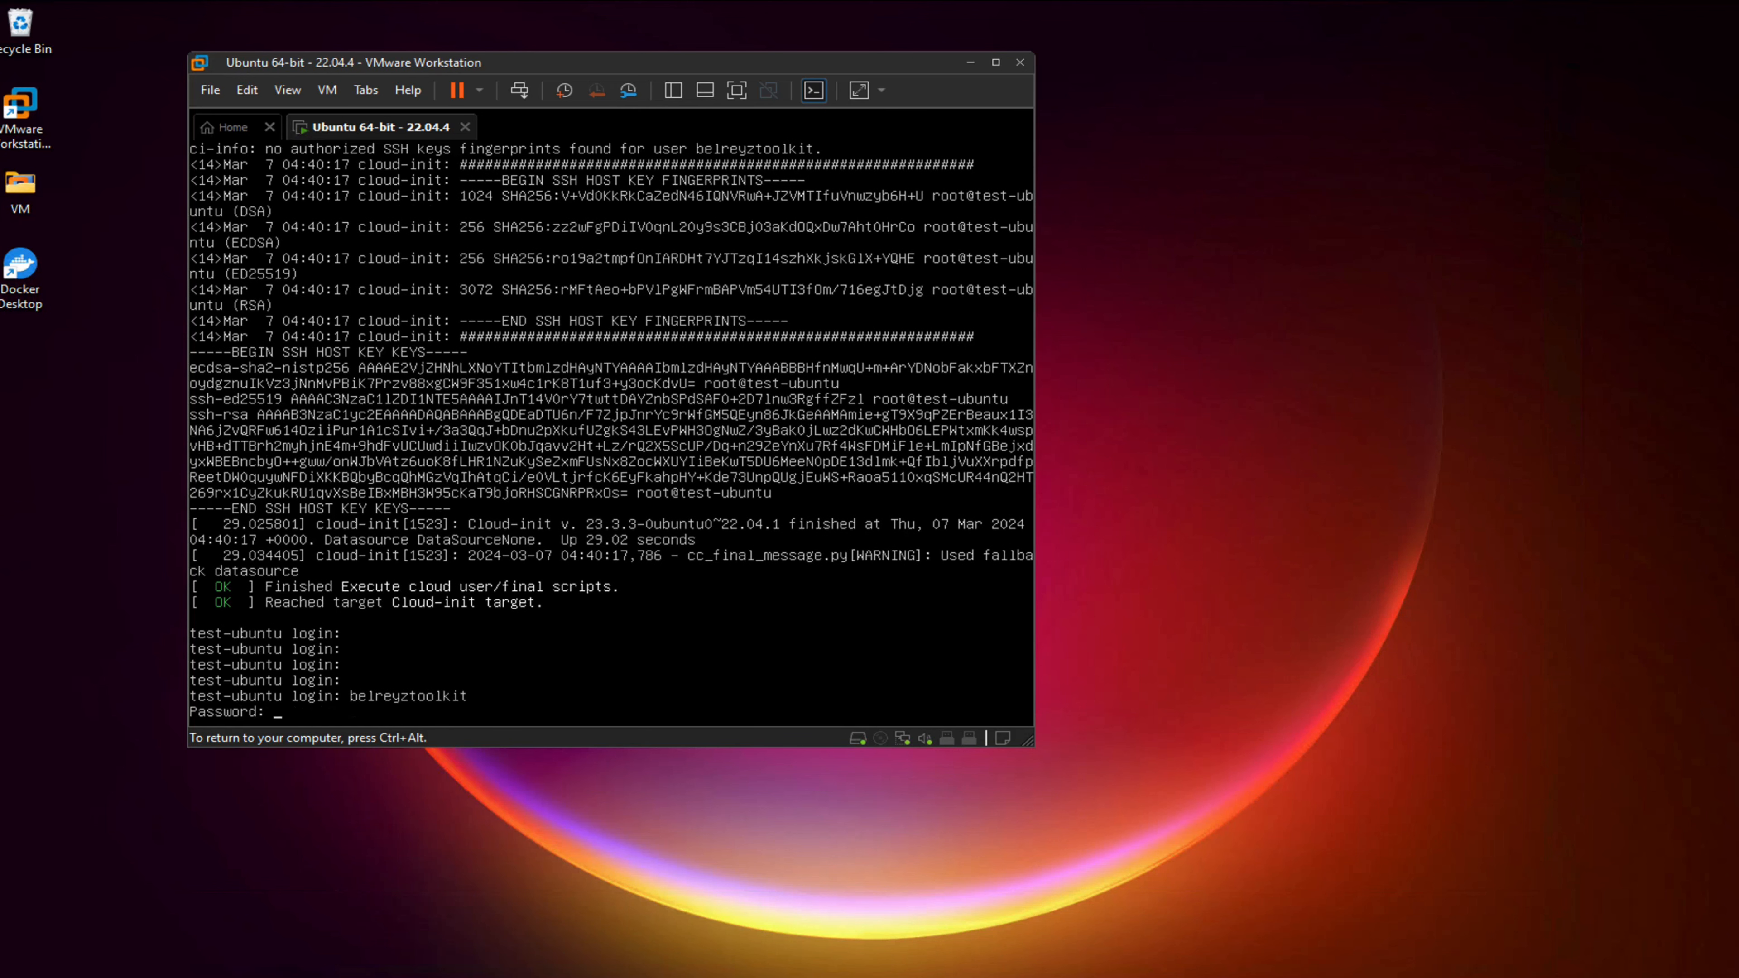
pyautogui.press('Return')
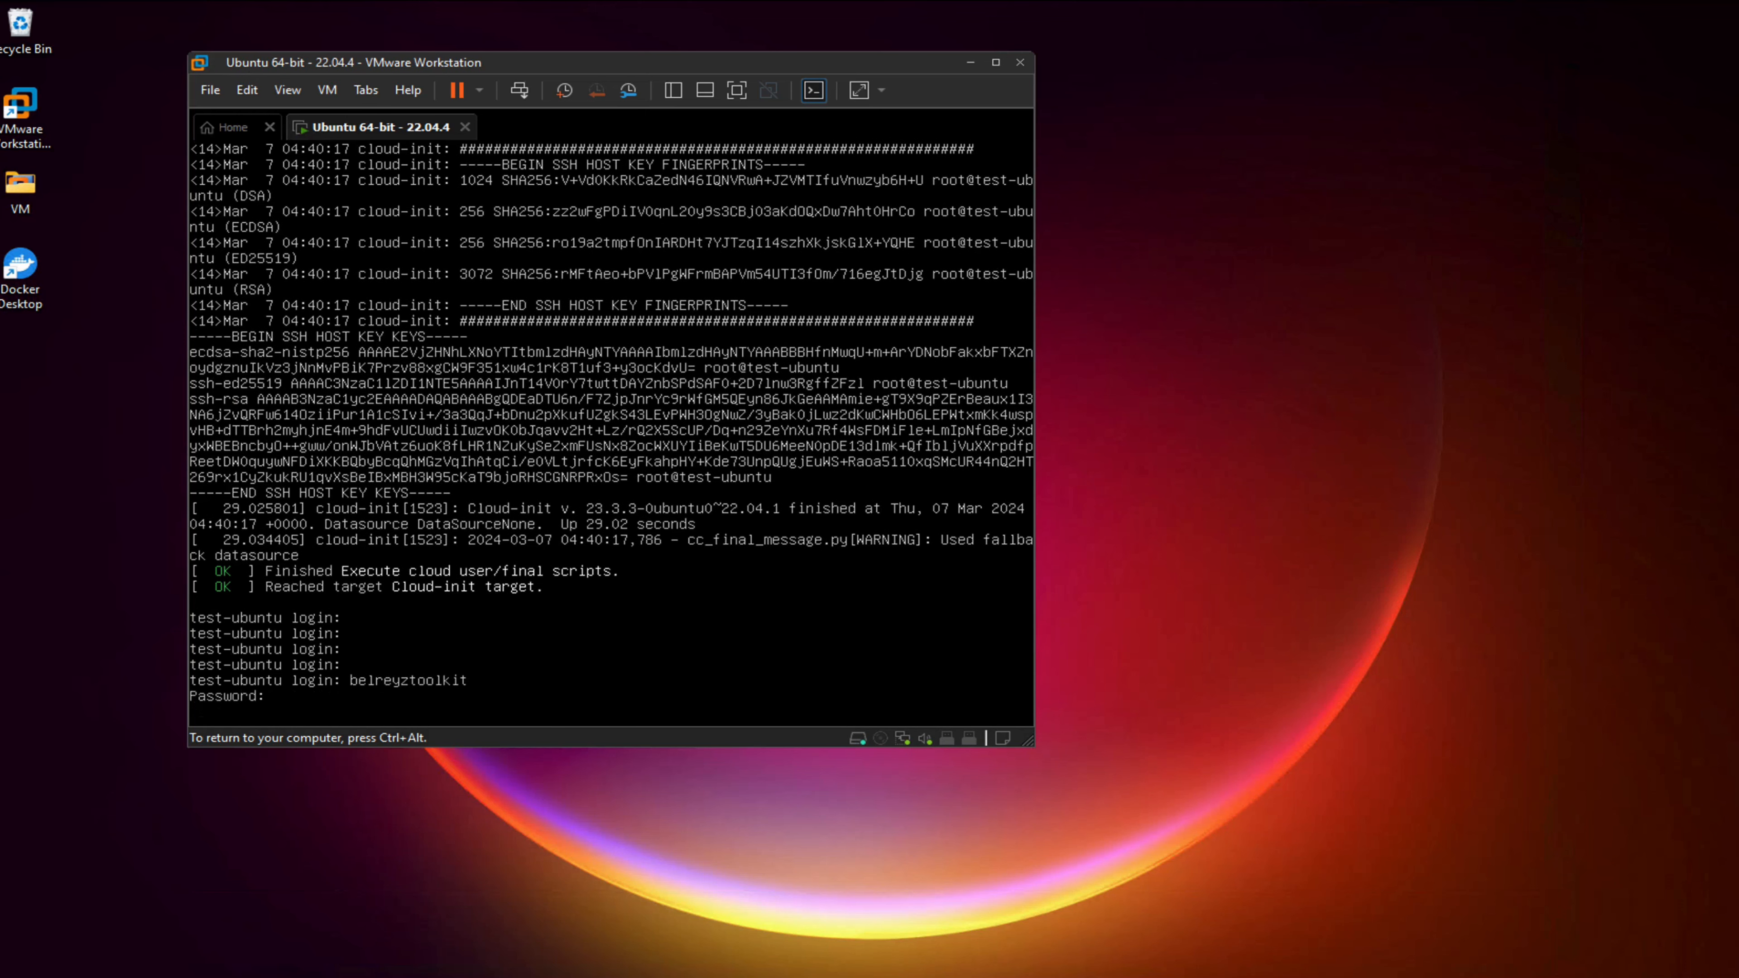
pyautogui.press('Return')
pyautogui.press('Return')
pyautogui.press('Return')
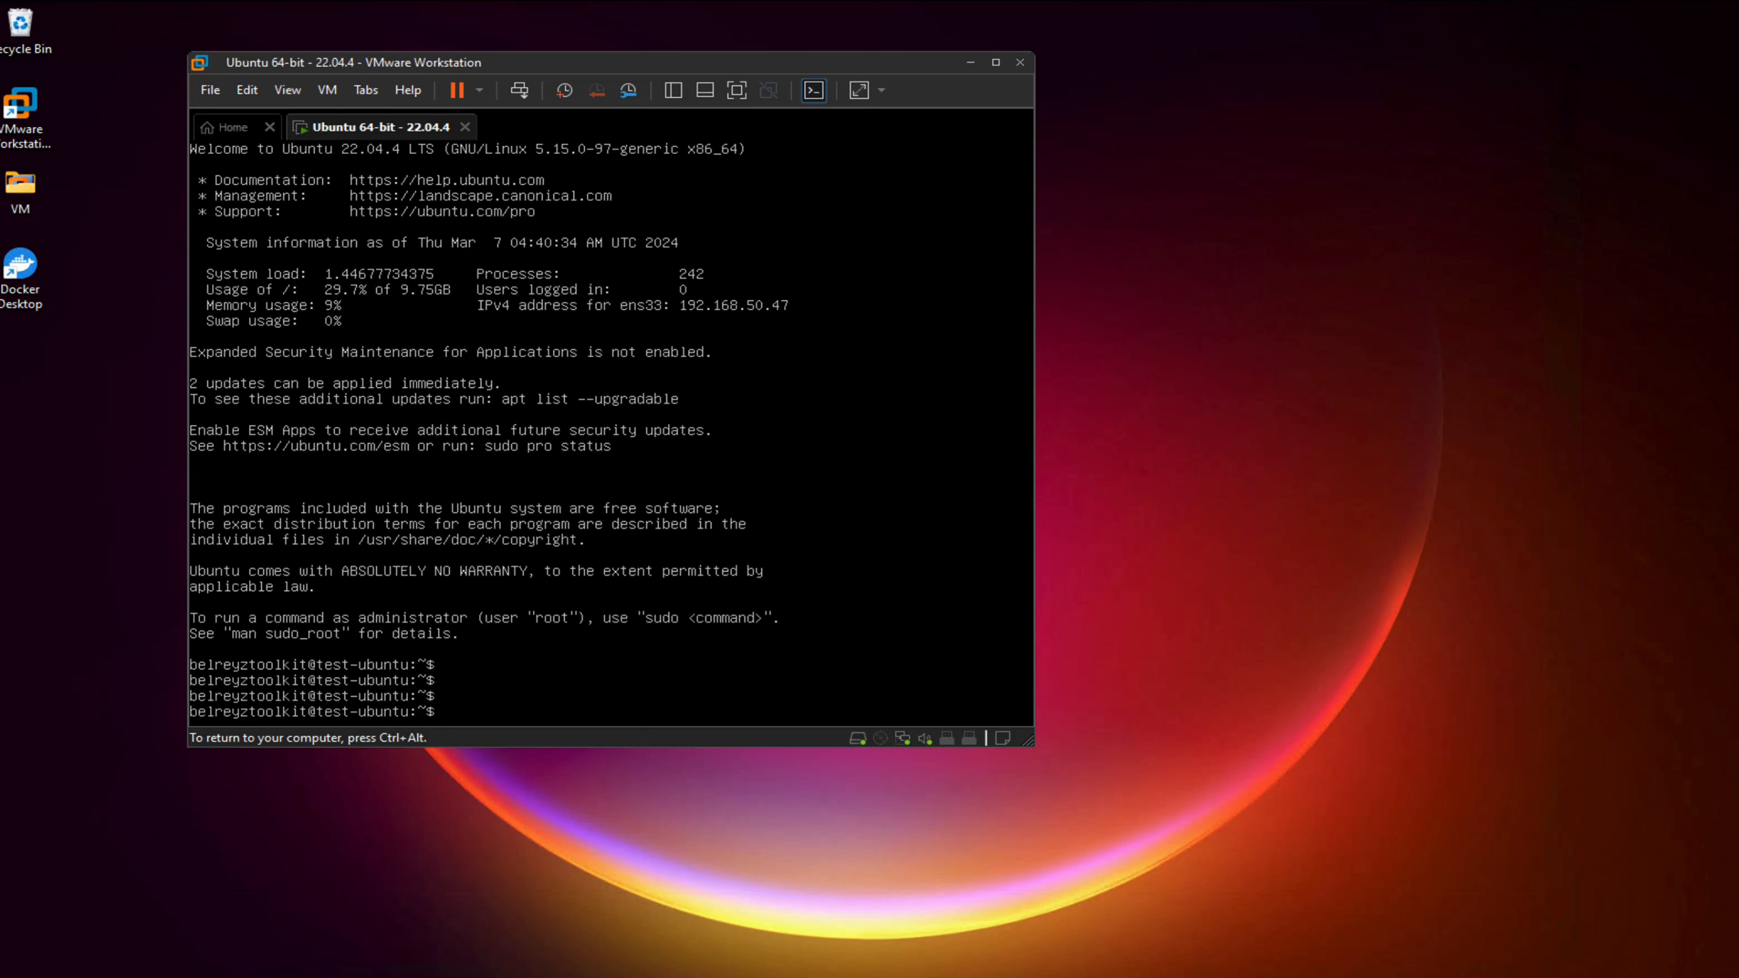
# Run ip a to confirm ens33 has 192.168.50.47, then dig google.com to check DNS
pyautogui.write('ip a')
pyautogui.press('Return')
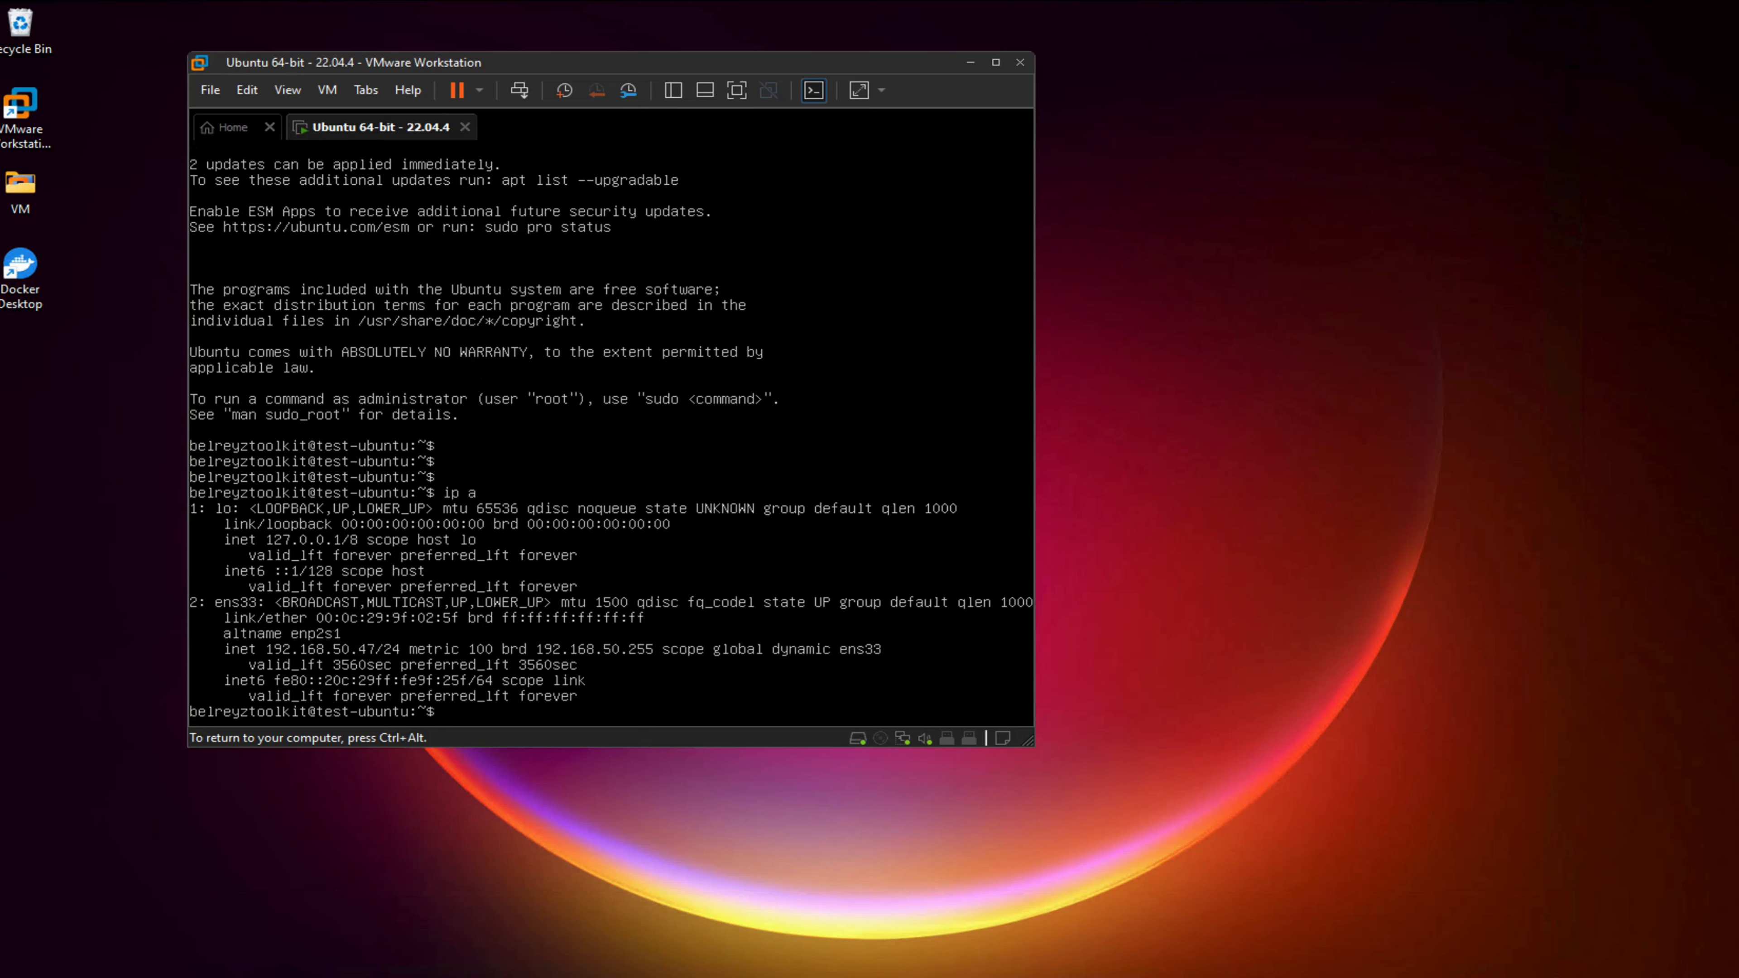
pyautogui.press('Return')
pyautogui.press('Return')
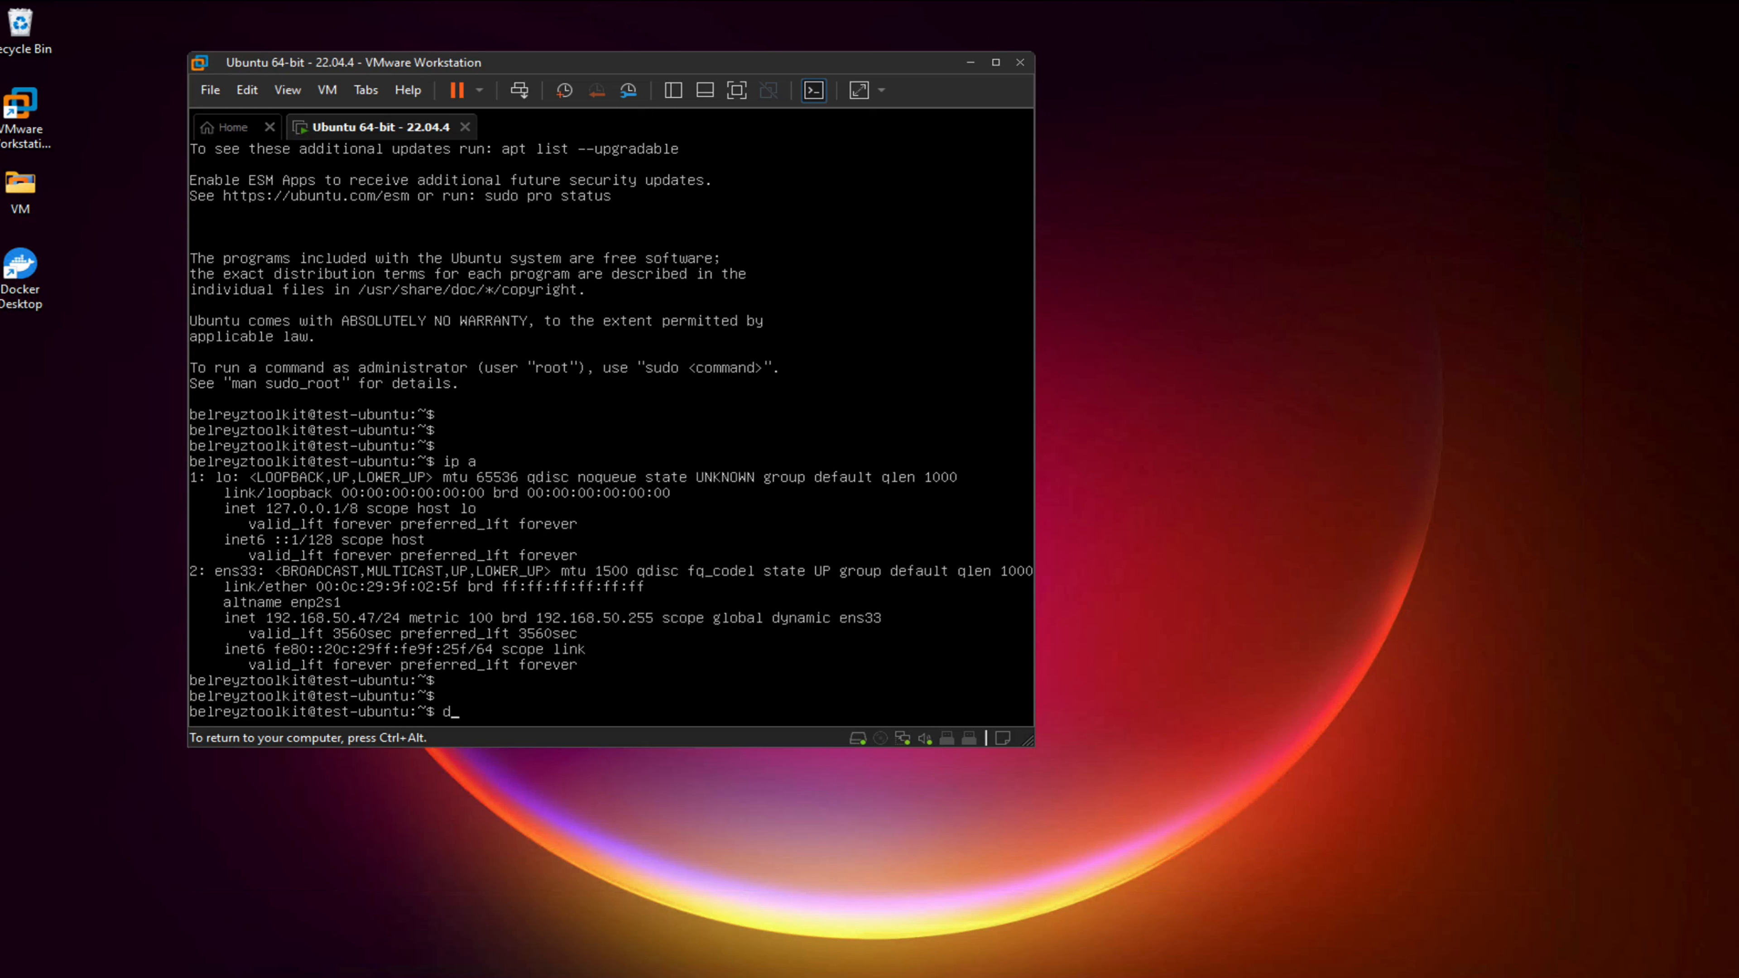
pyautogui.write('oogle.com')
pyautogui.press('Return')
pyautogui.press('Return')
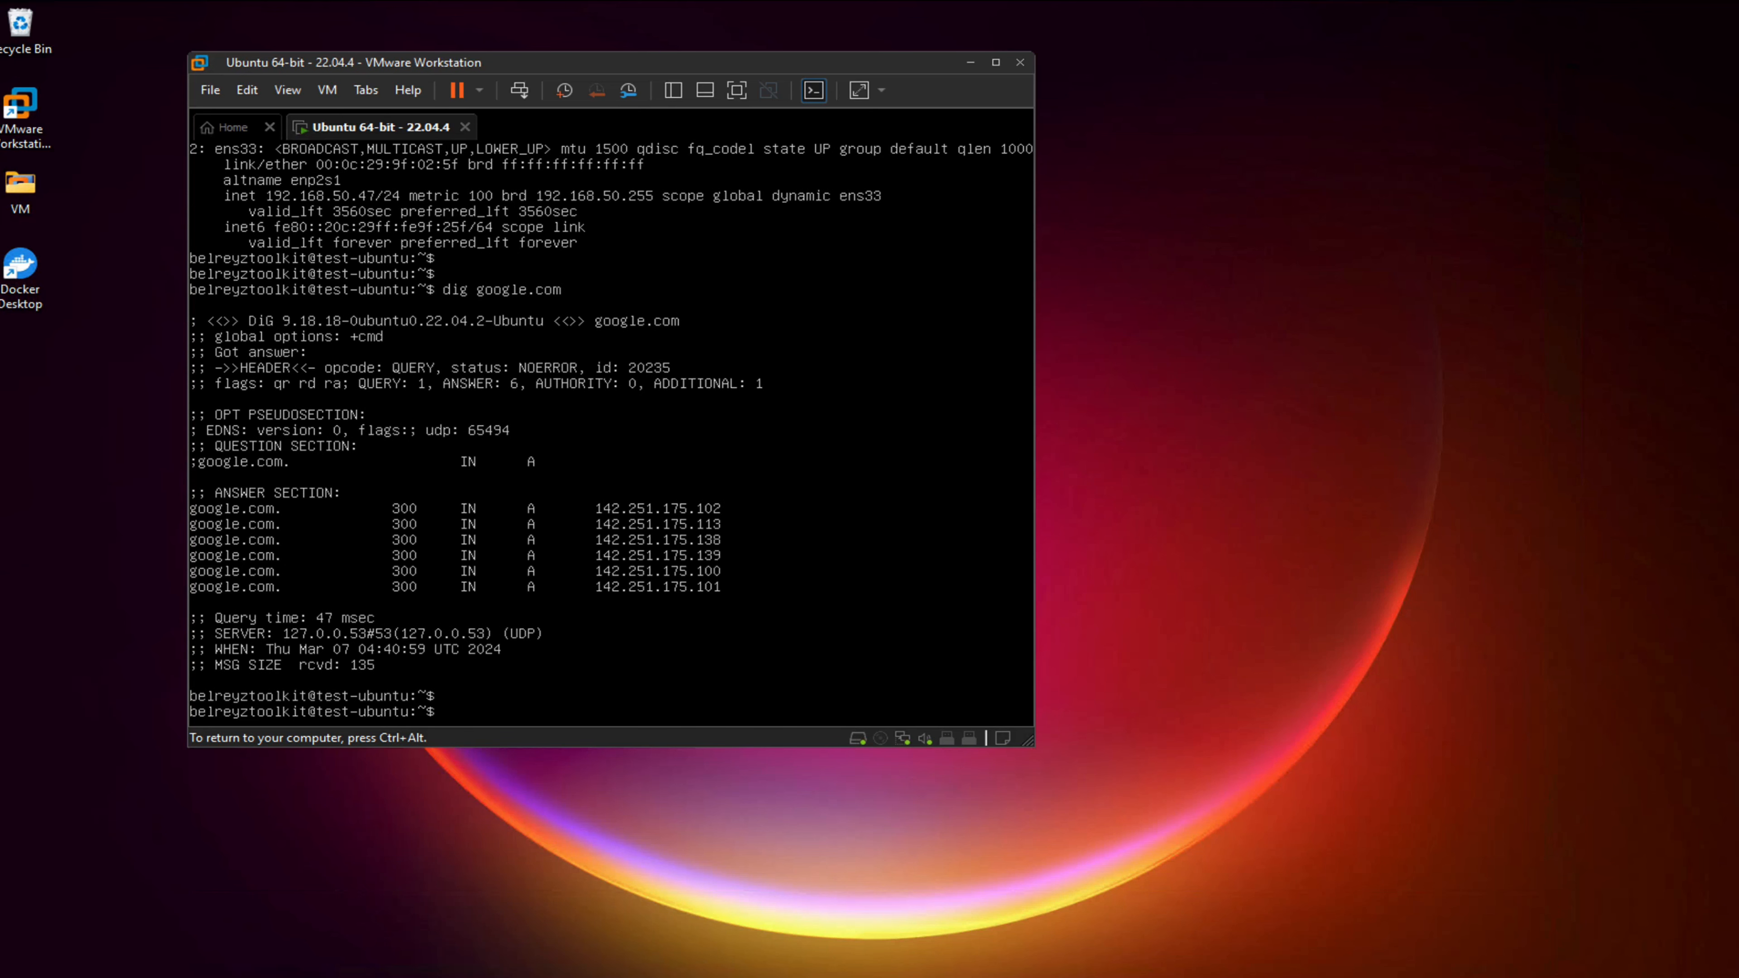
# Ping google.com to confirm 0% packet loss, then centre the VMware window on screen
pyautogui.write('ping google.com')
pyautogui.press('Return')
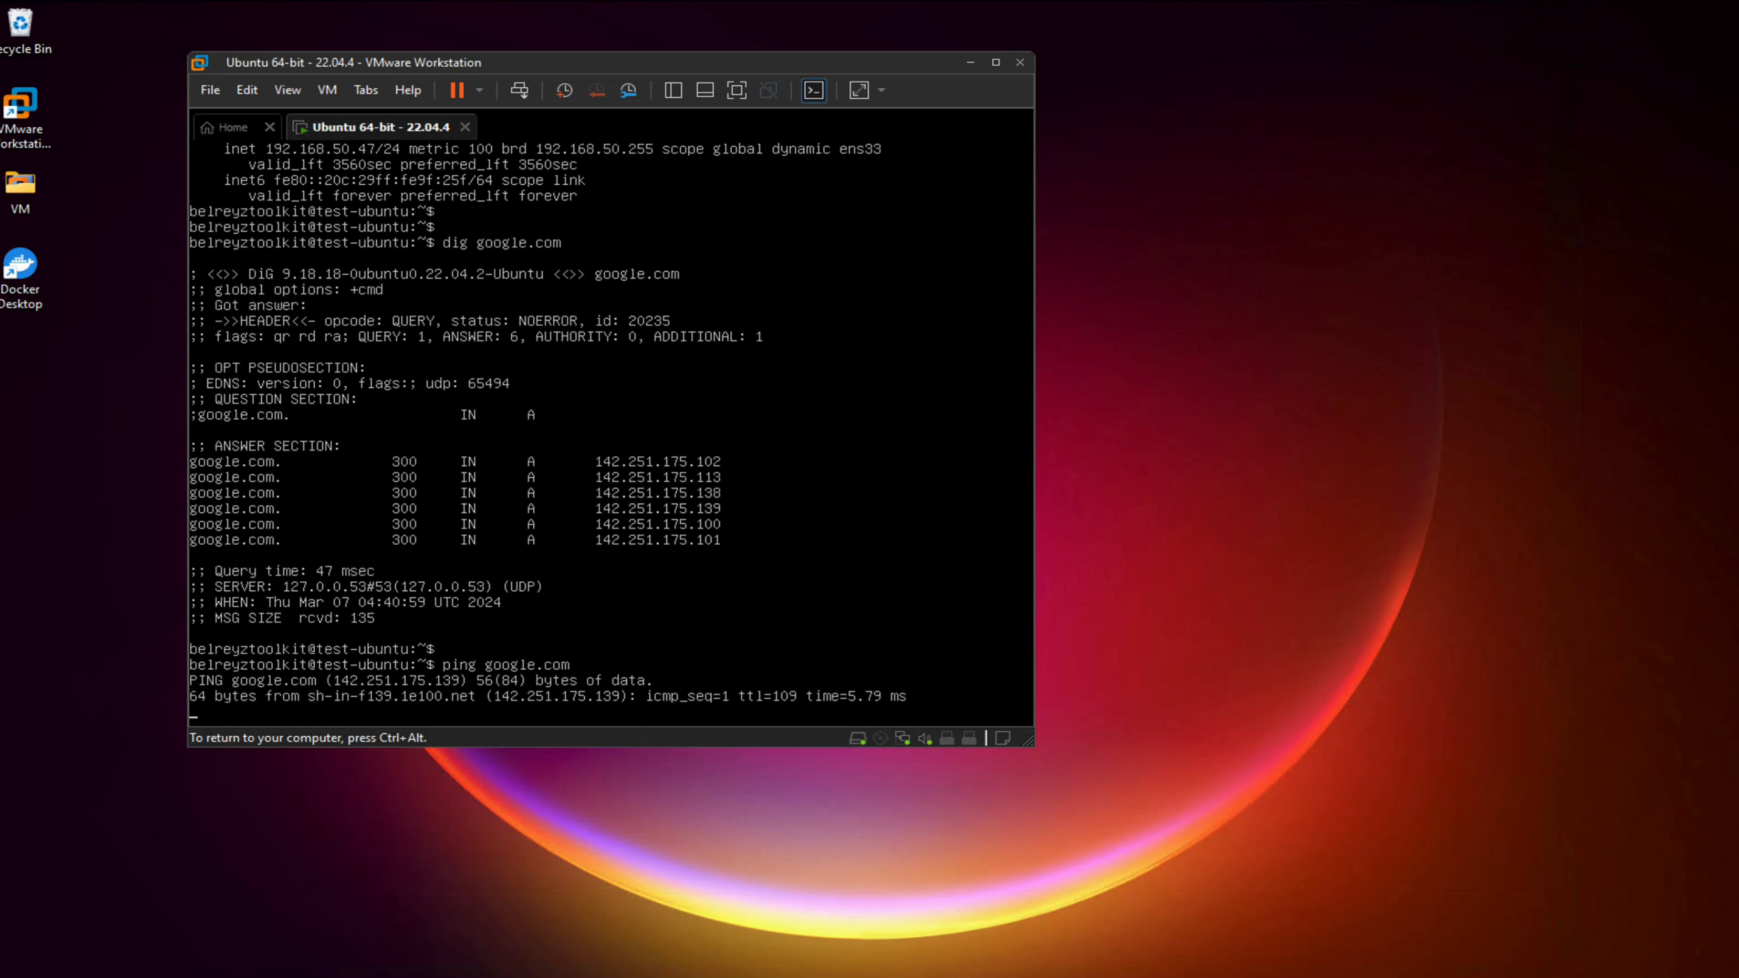
pyautogui.hotkey('ctrl', 'c')
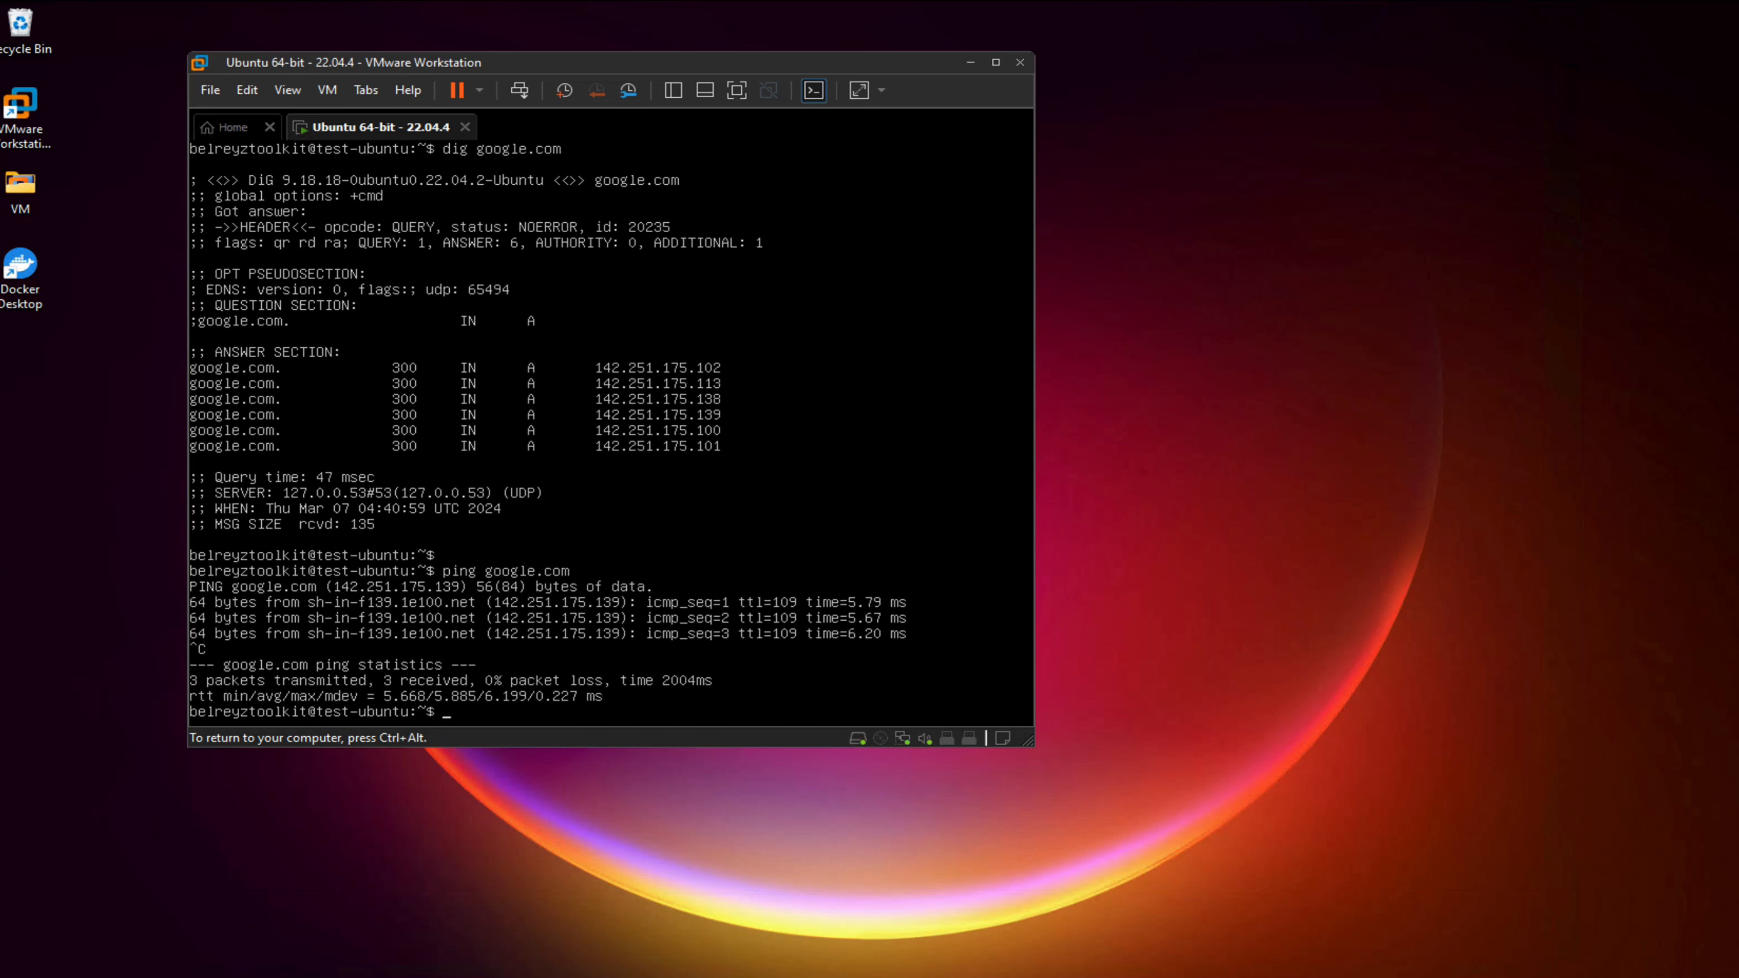
pyautogui.press('Return')
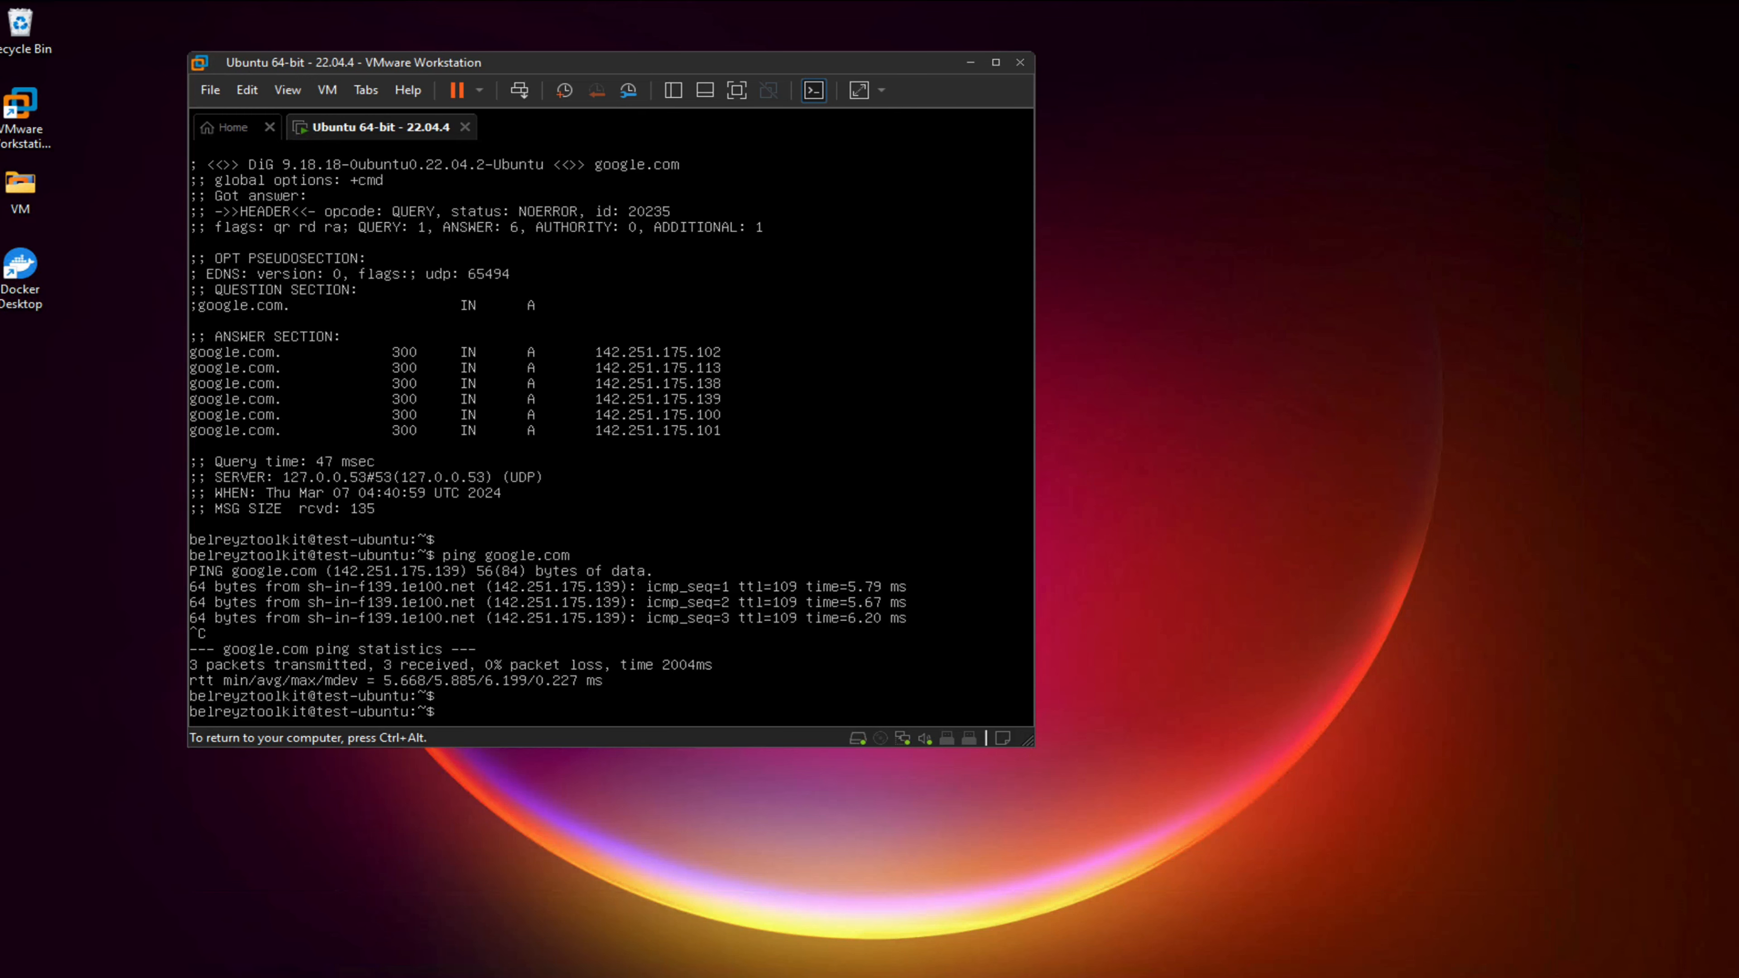
pyautogui.hotkey('ctrl', 'alt')
pyautogui.moveTo(690, 60); pyautogui.dragTo(949, 51)
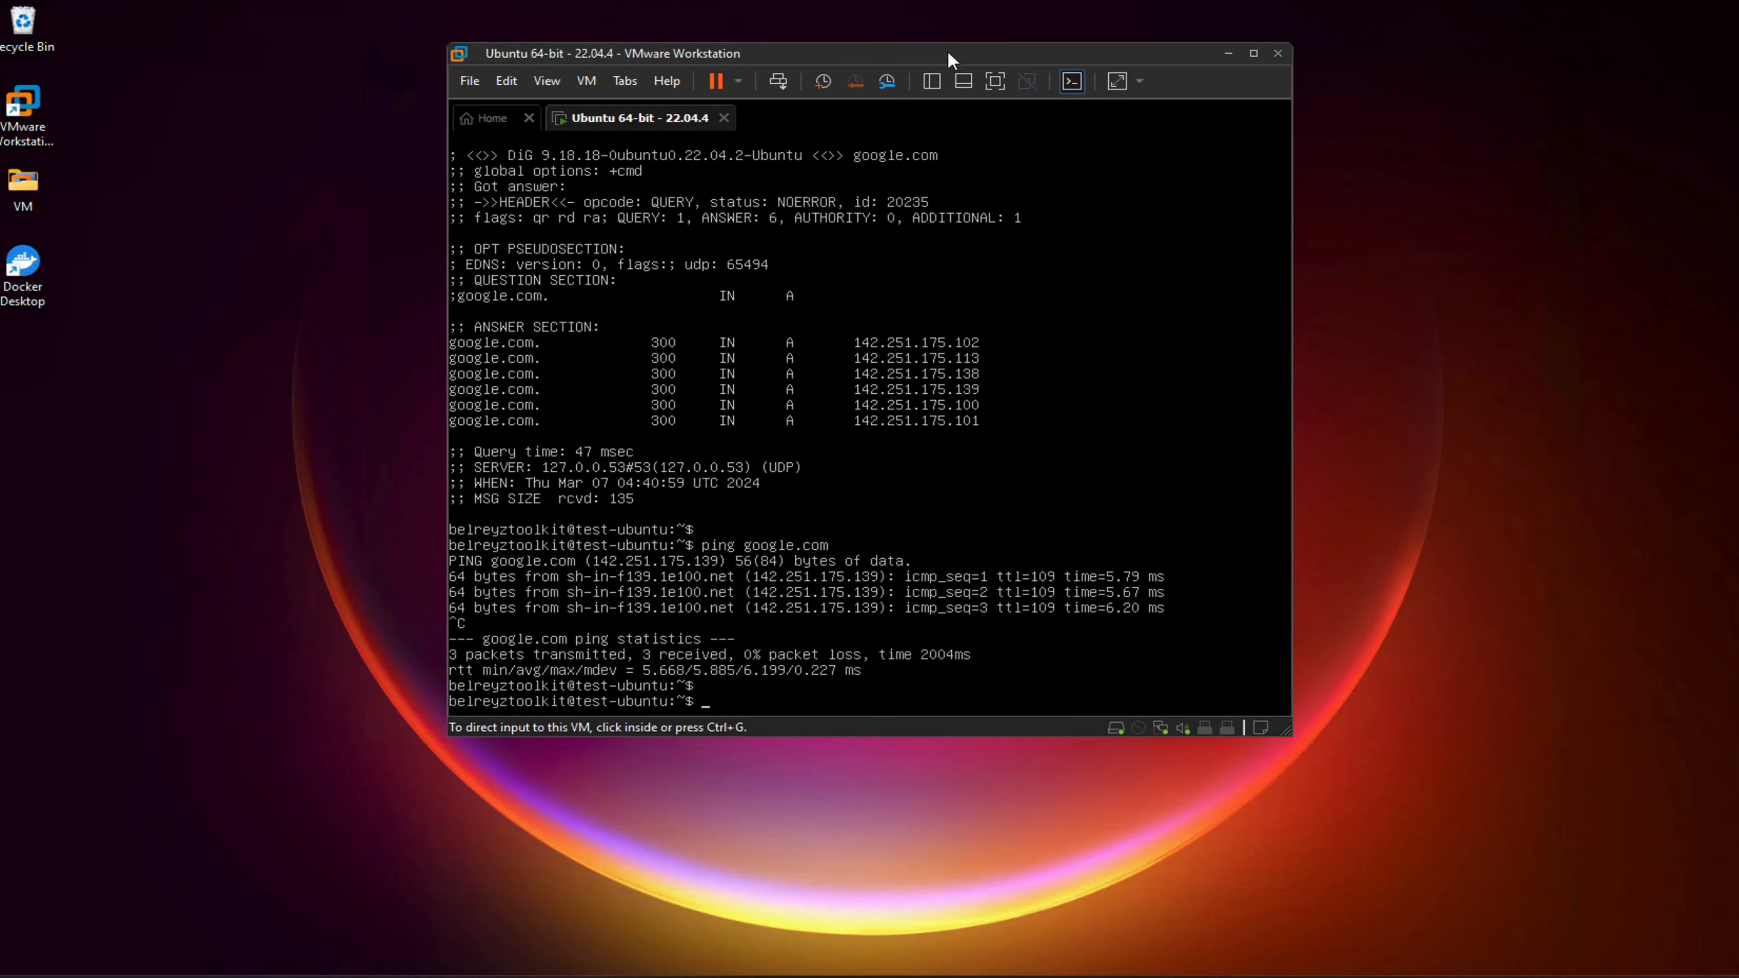